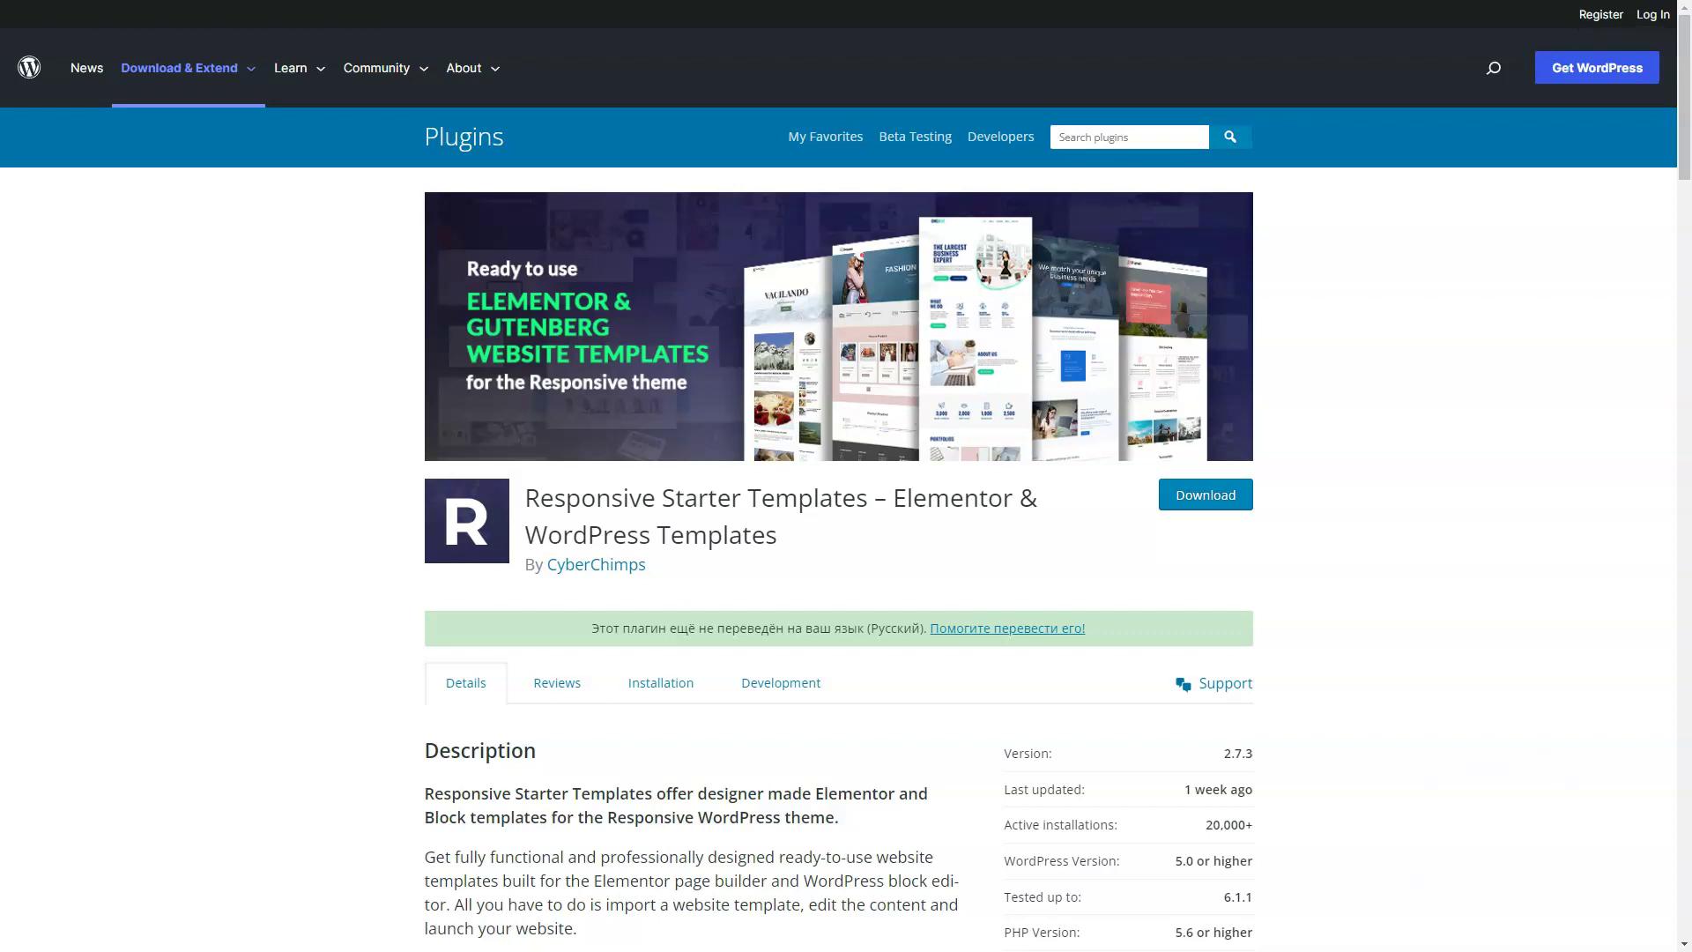
- Scroll the Responsive Starter Templates plugin page past the video, Screenshots and FAQ to the footer
{"action": "scroll", "coordinate": [838, 529], "scroll_direction": "down", "scroll_amount": 1}
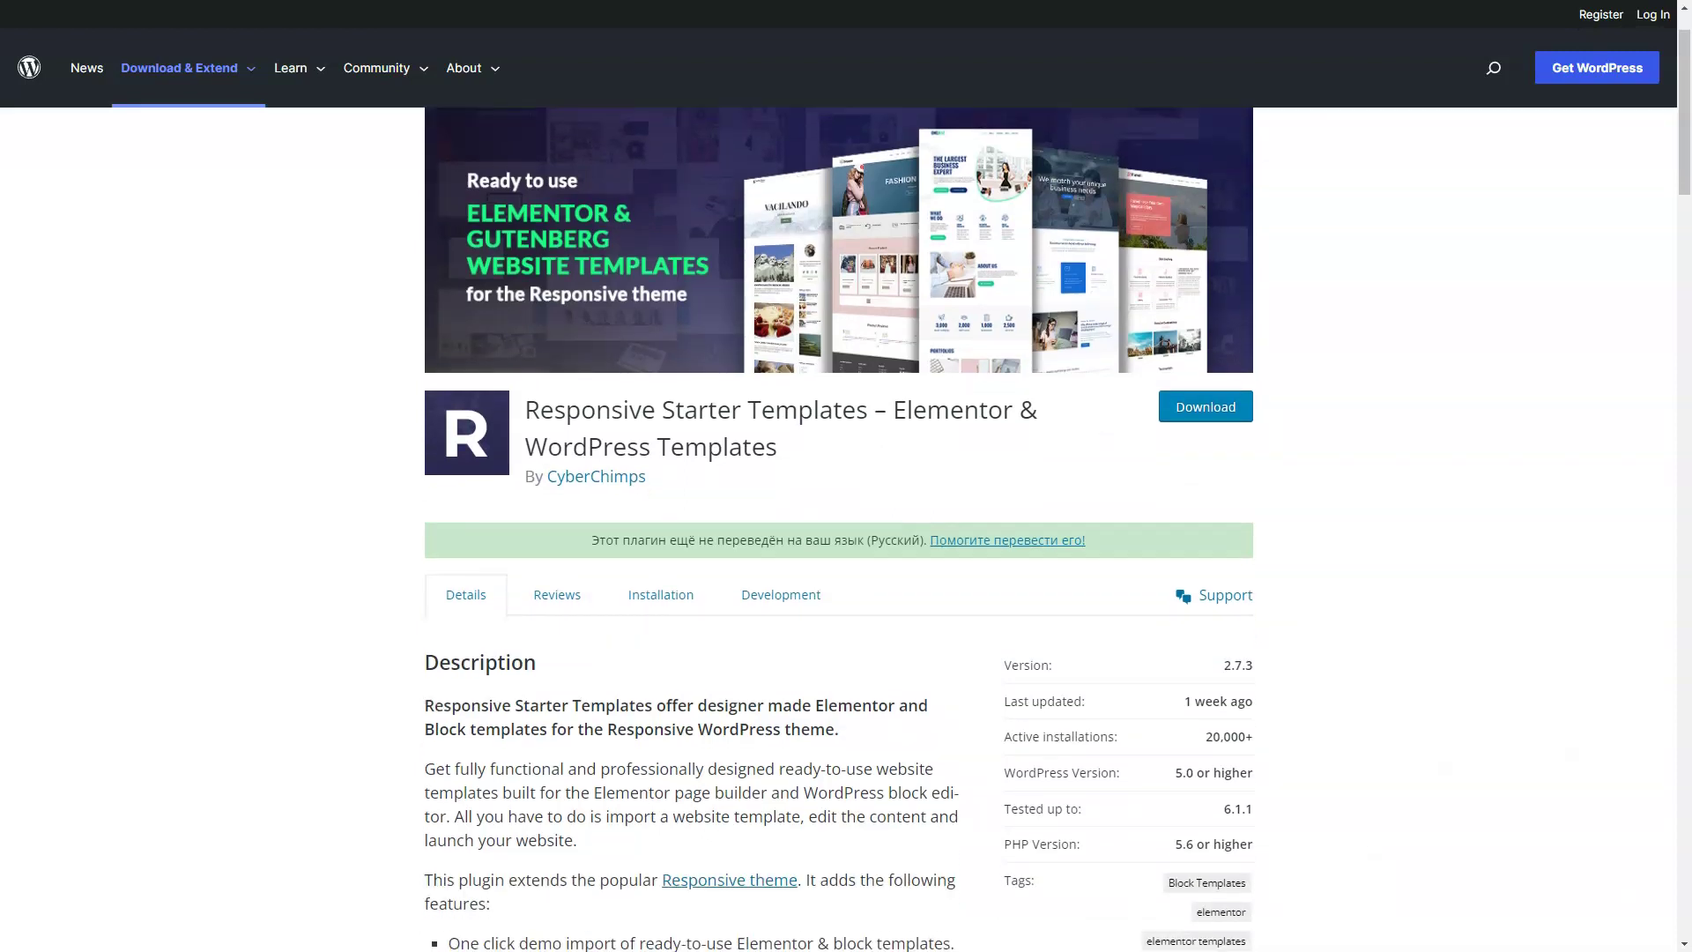
{"action": "scroll", "coordinate": [838, 529], "scroll_direction": "down", "scroll_amount": 1}
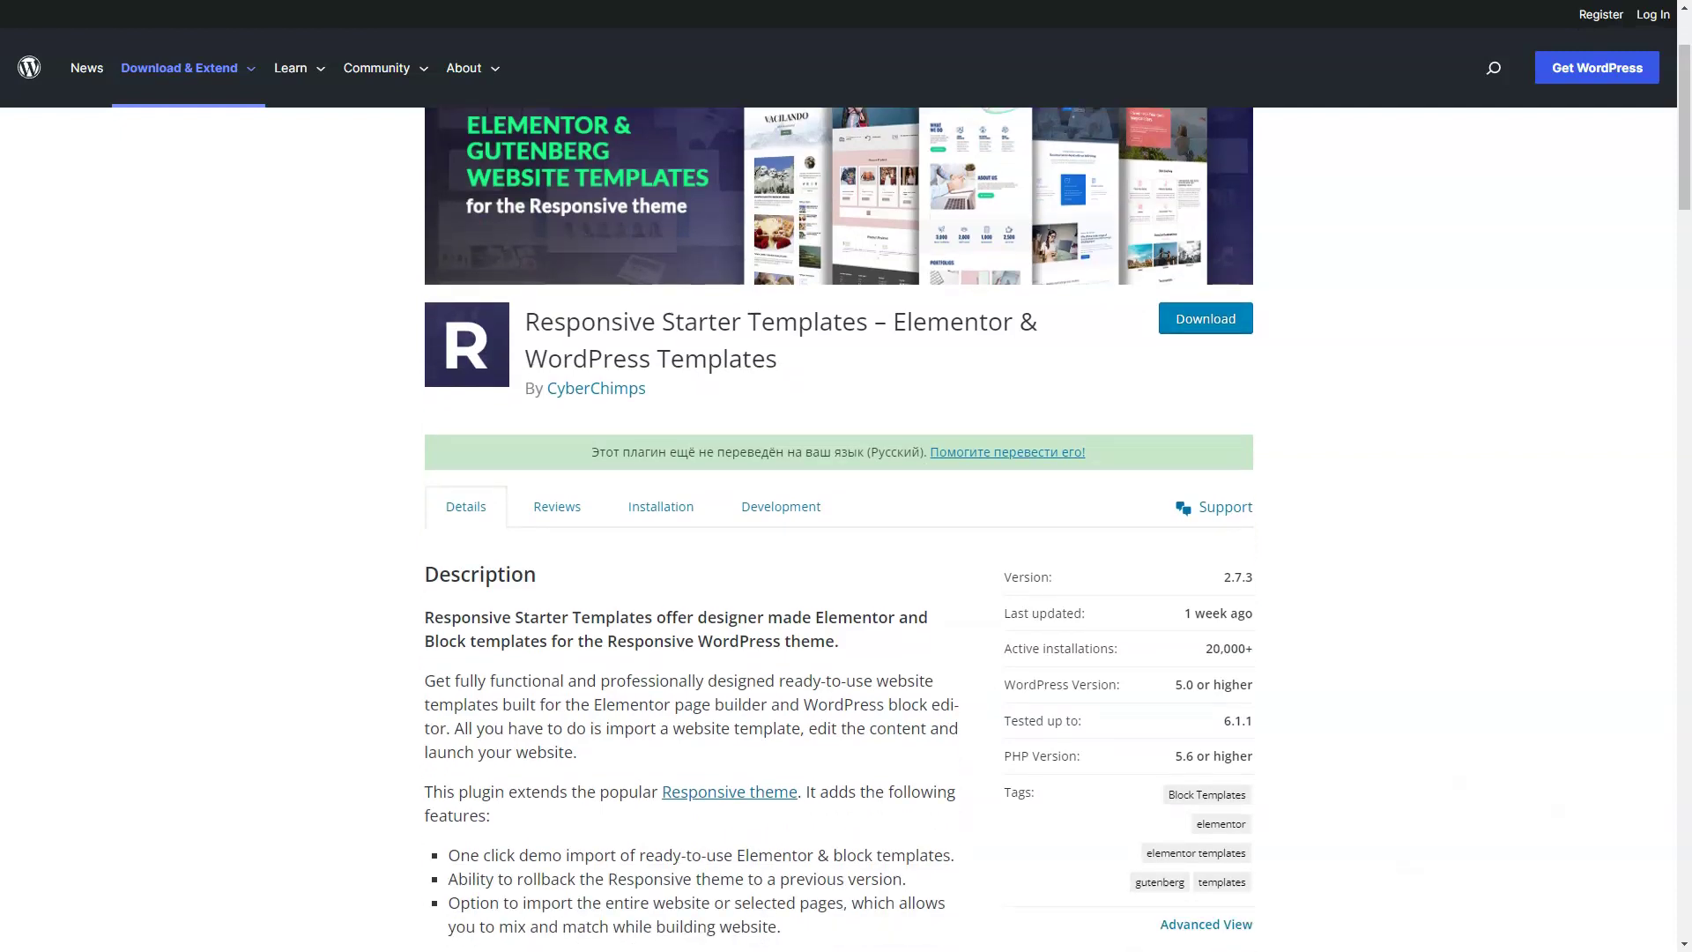
{"action": "scroll", "coordinate": [838, 529], "scroll_direction": "down", "scroll_amount": 2}
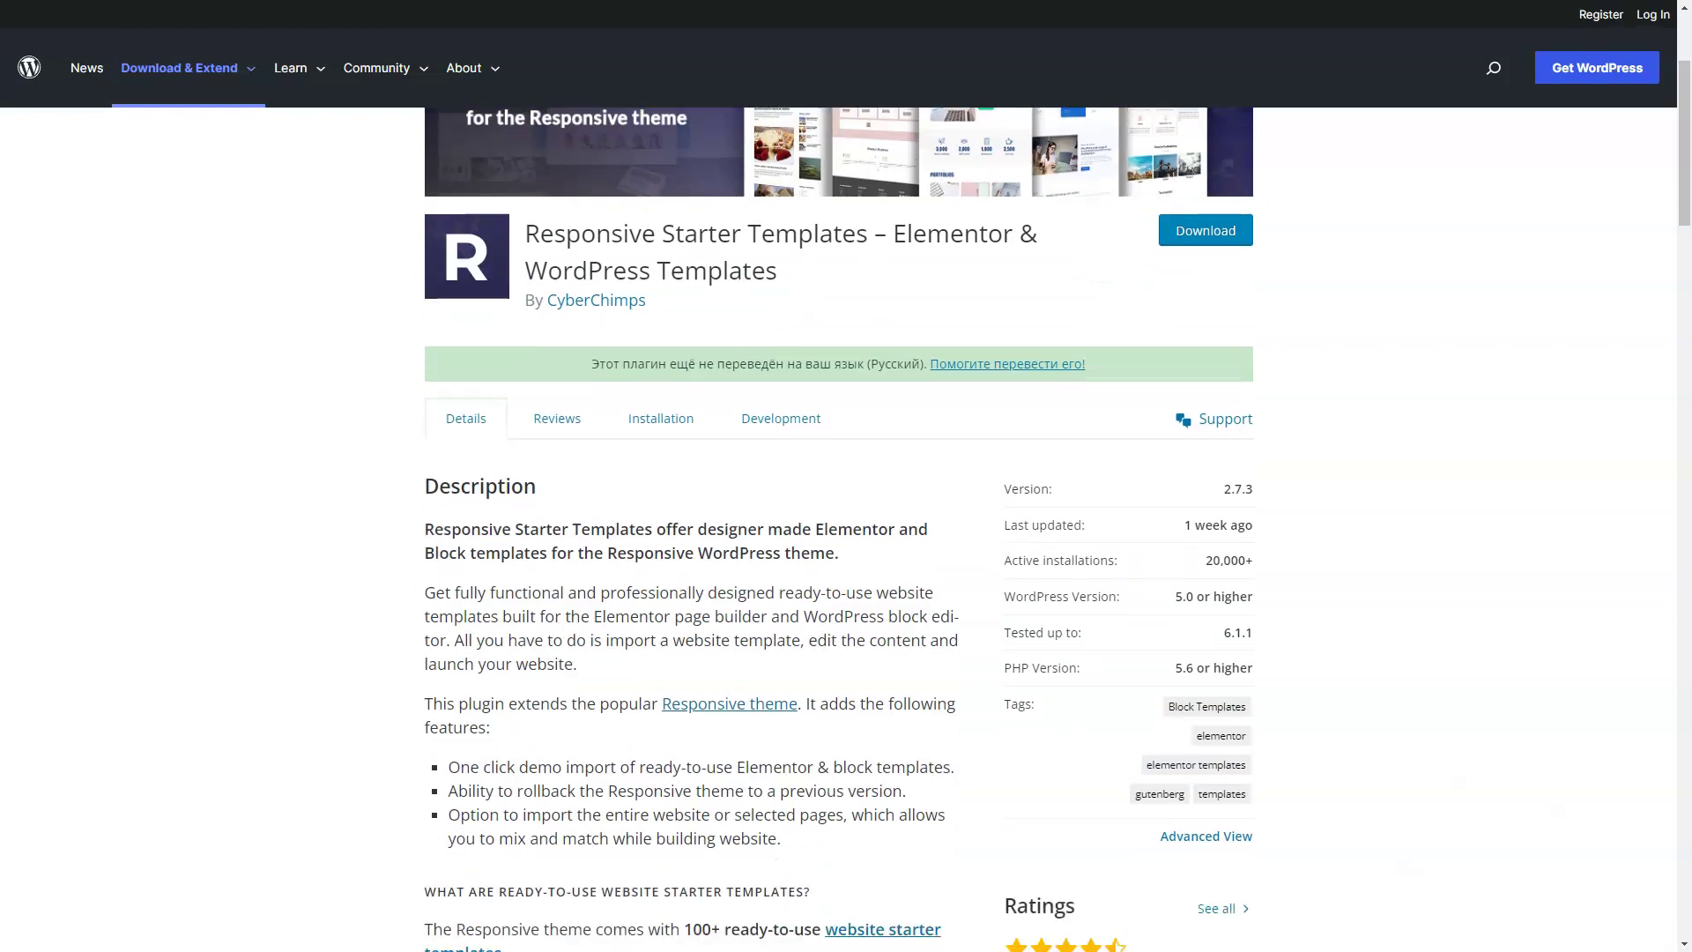
{"action": "scroll", "coordinate": [838, 529], "scroll_direction": "down", "scroll_amount": 1}
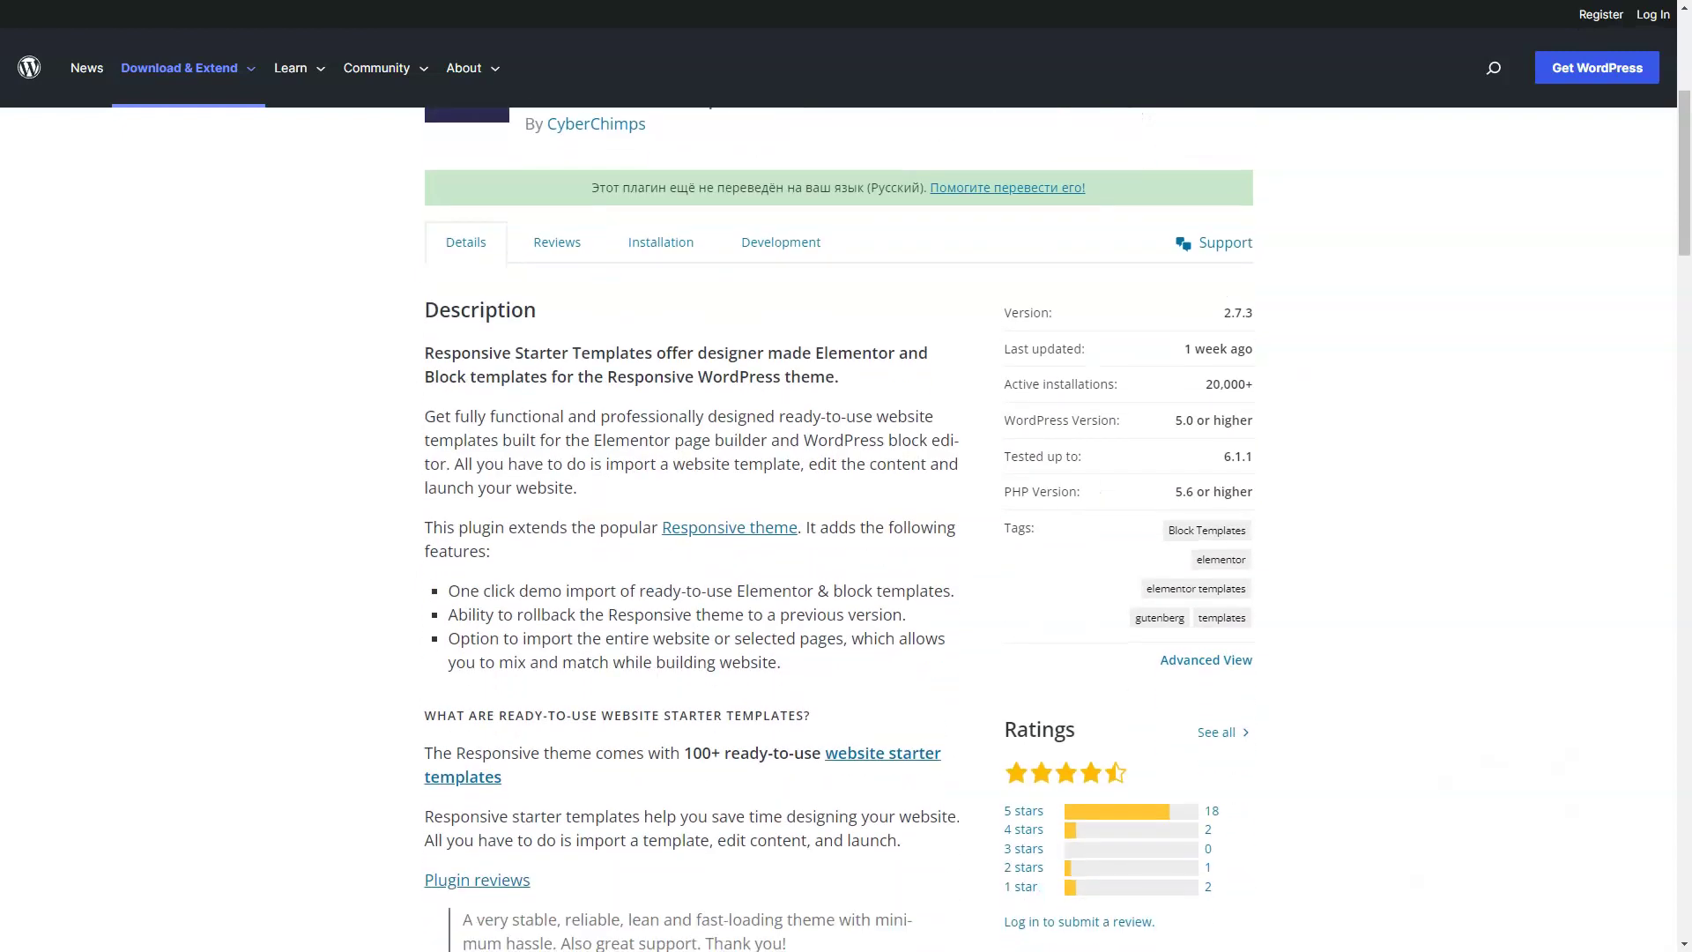
{"action": "scroll", "coordinate": [838, 529], "scroll_direction": "down", "scroll_amount": 1}
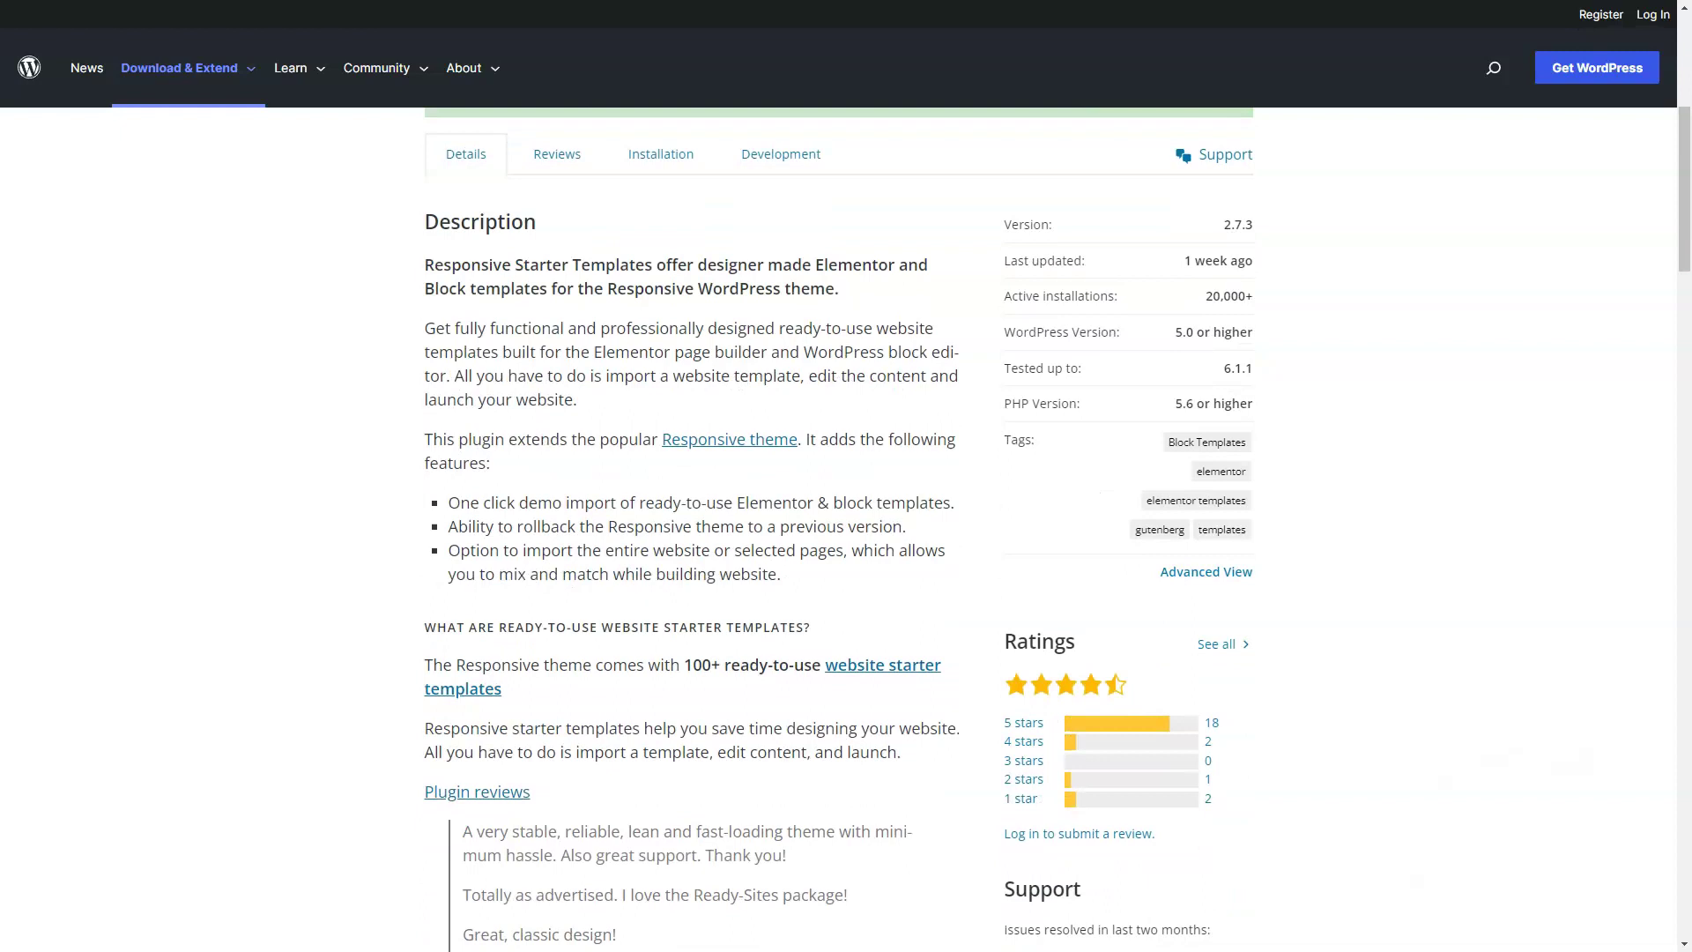
{"action": "scroll", "coordinate": [839, 529], "scroll_direction": "down", "scroll_amount": 1}
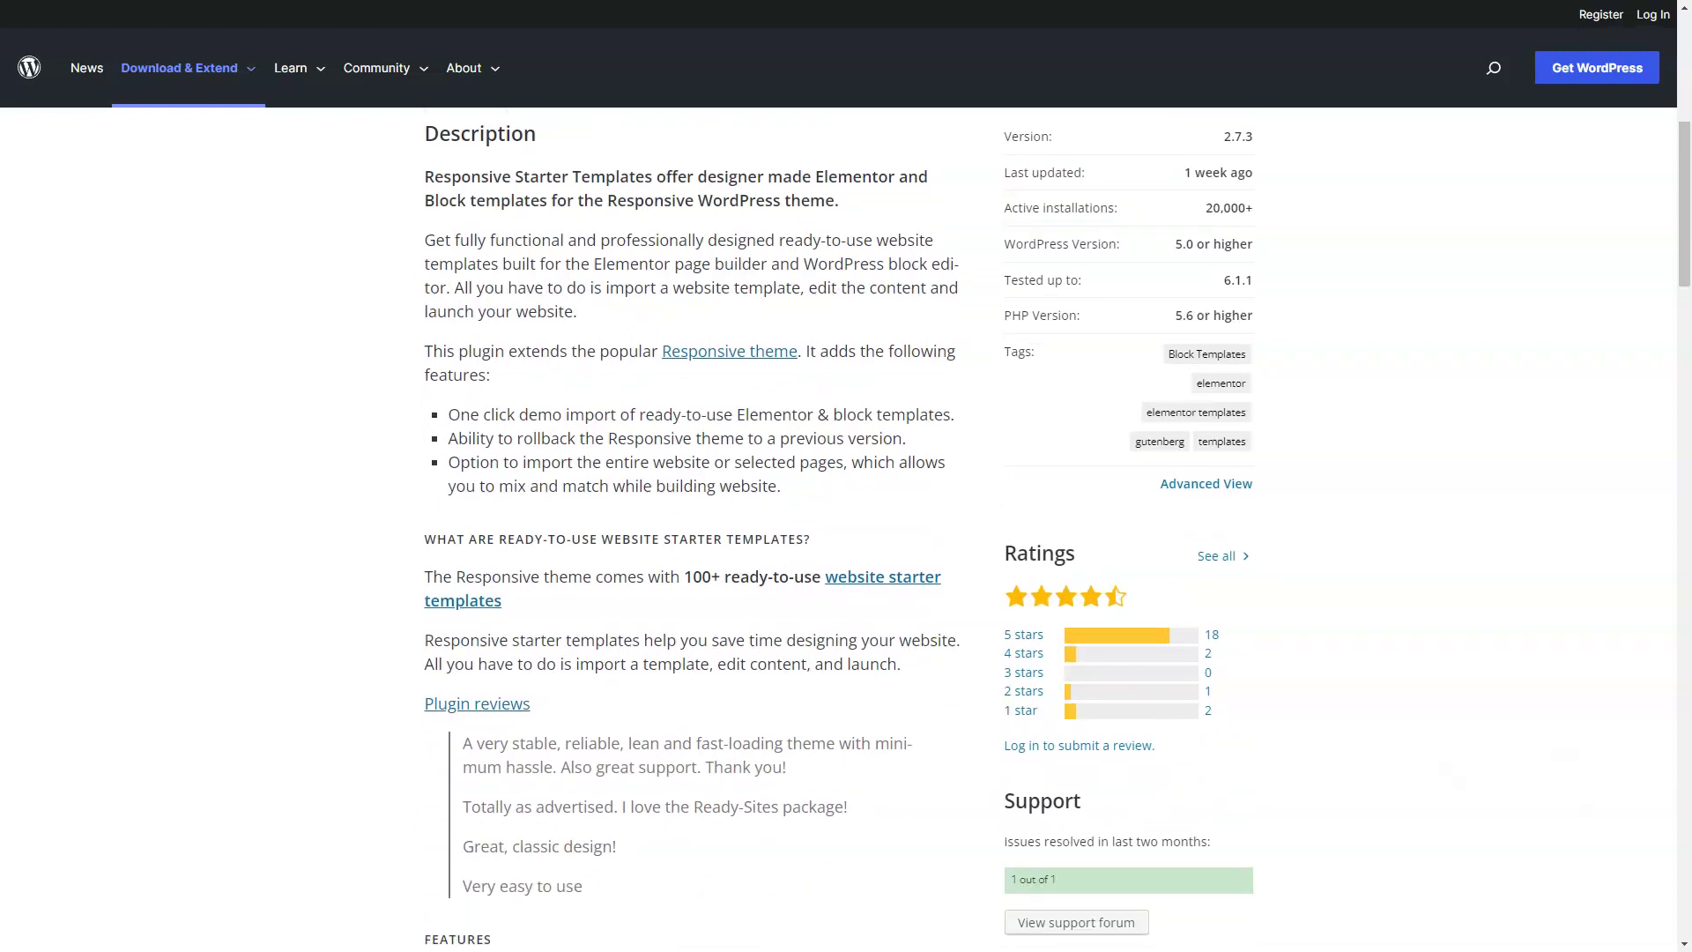
{"action": "scroll", "coordinate": [839, 529], "scroll_direction": "down", "scroll_amount": 1}
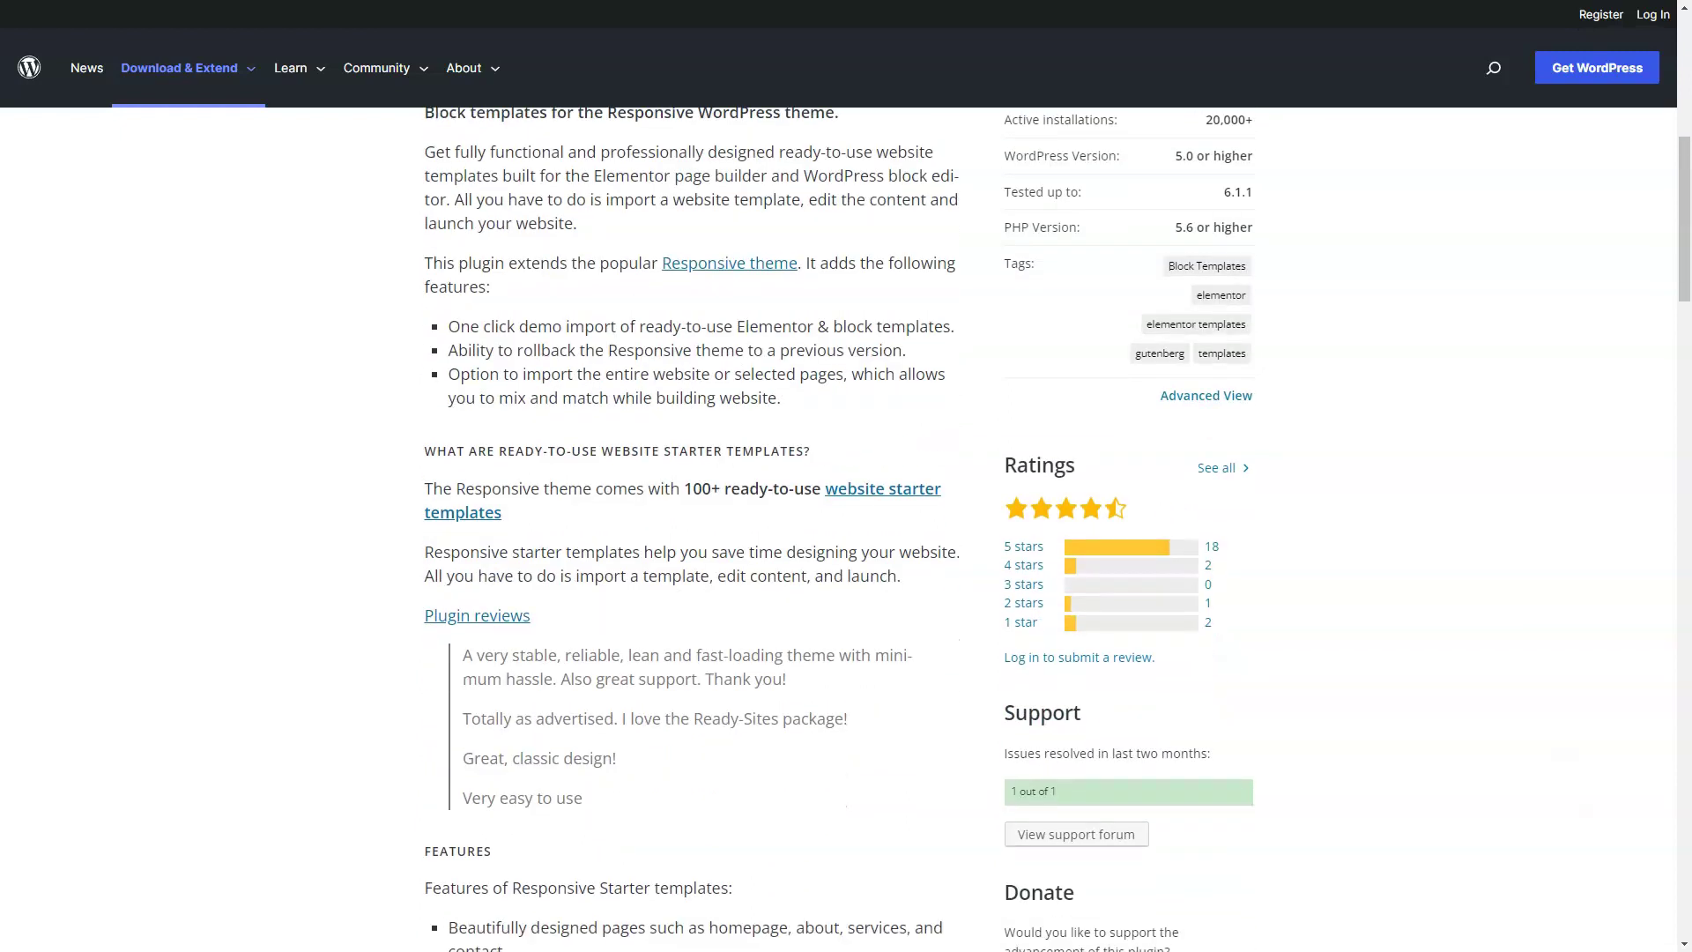
{"action": "scroll", "coordinate": [839, 529], "scroll_direction": "down", "scroll_amount": 1}
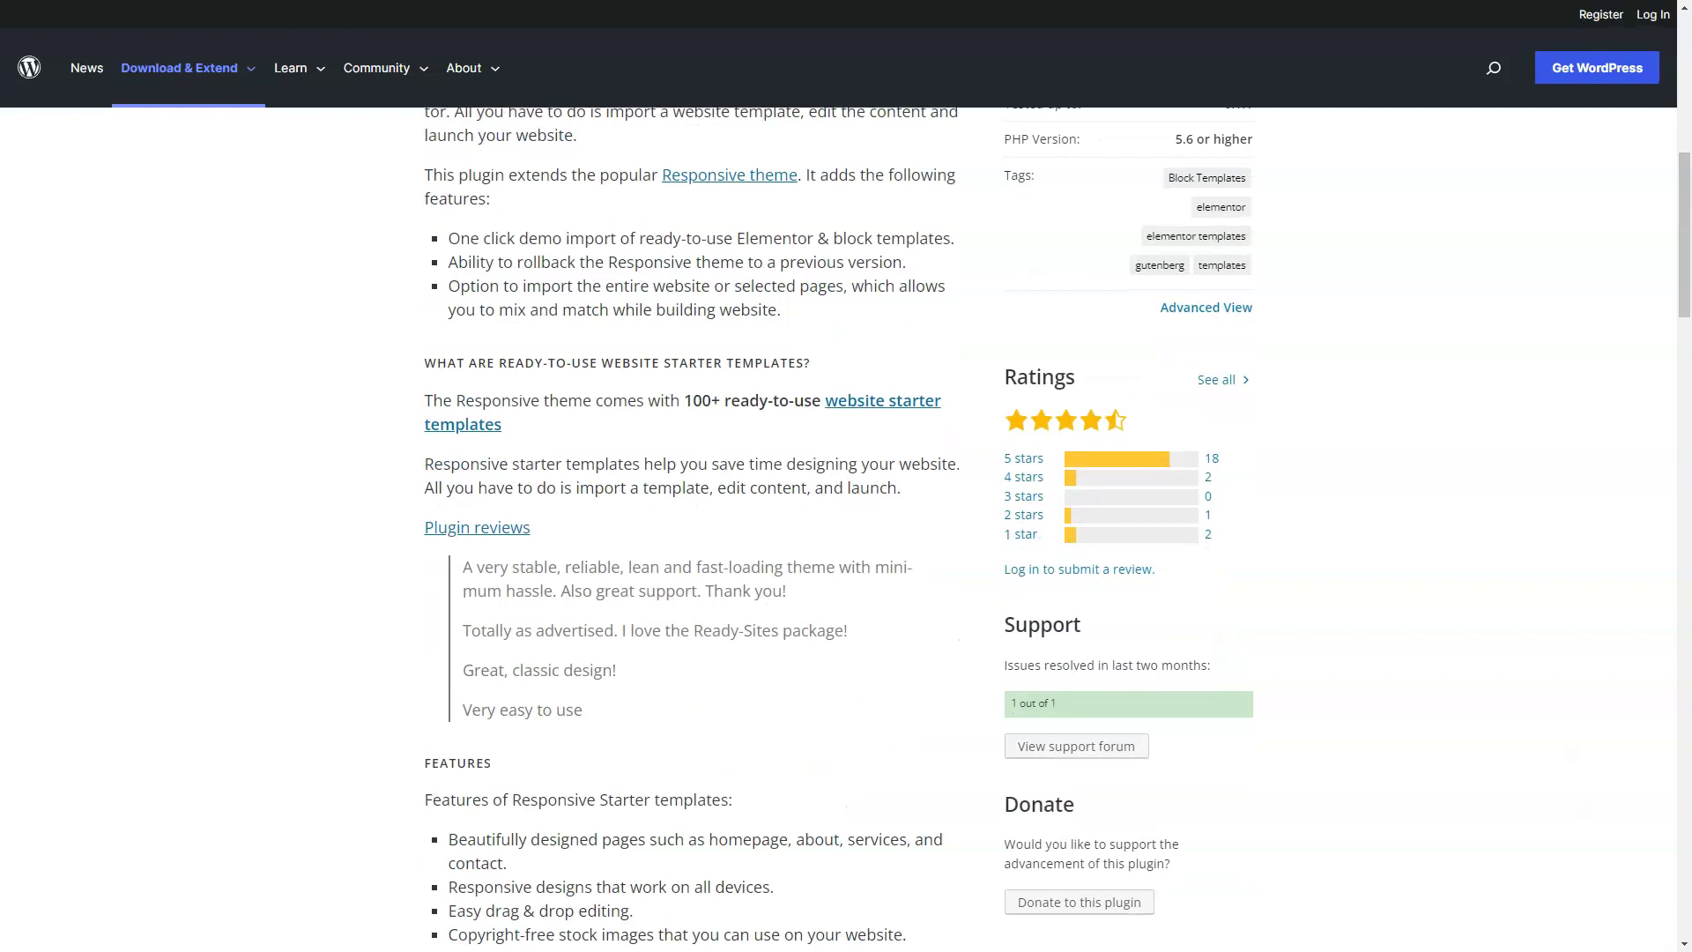
{"action": "scroll", "coordinate": [838, 529], "scroll_direction": "down", "scroll_amount": 1}
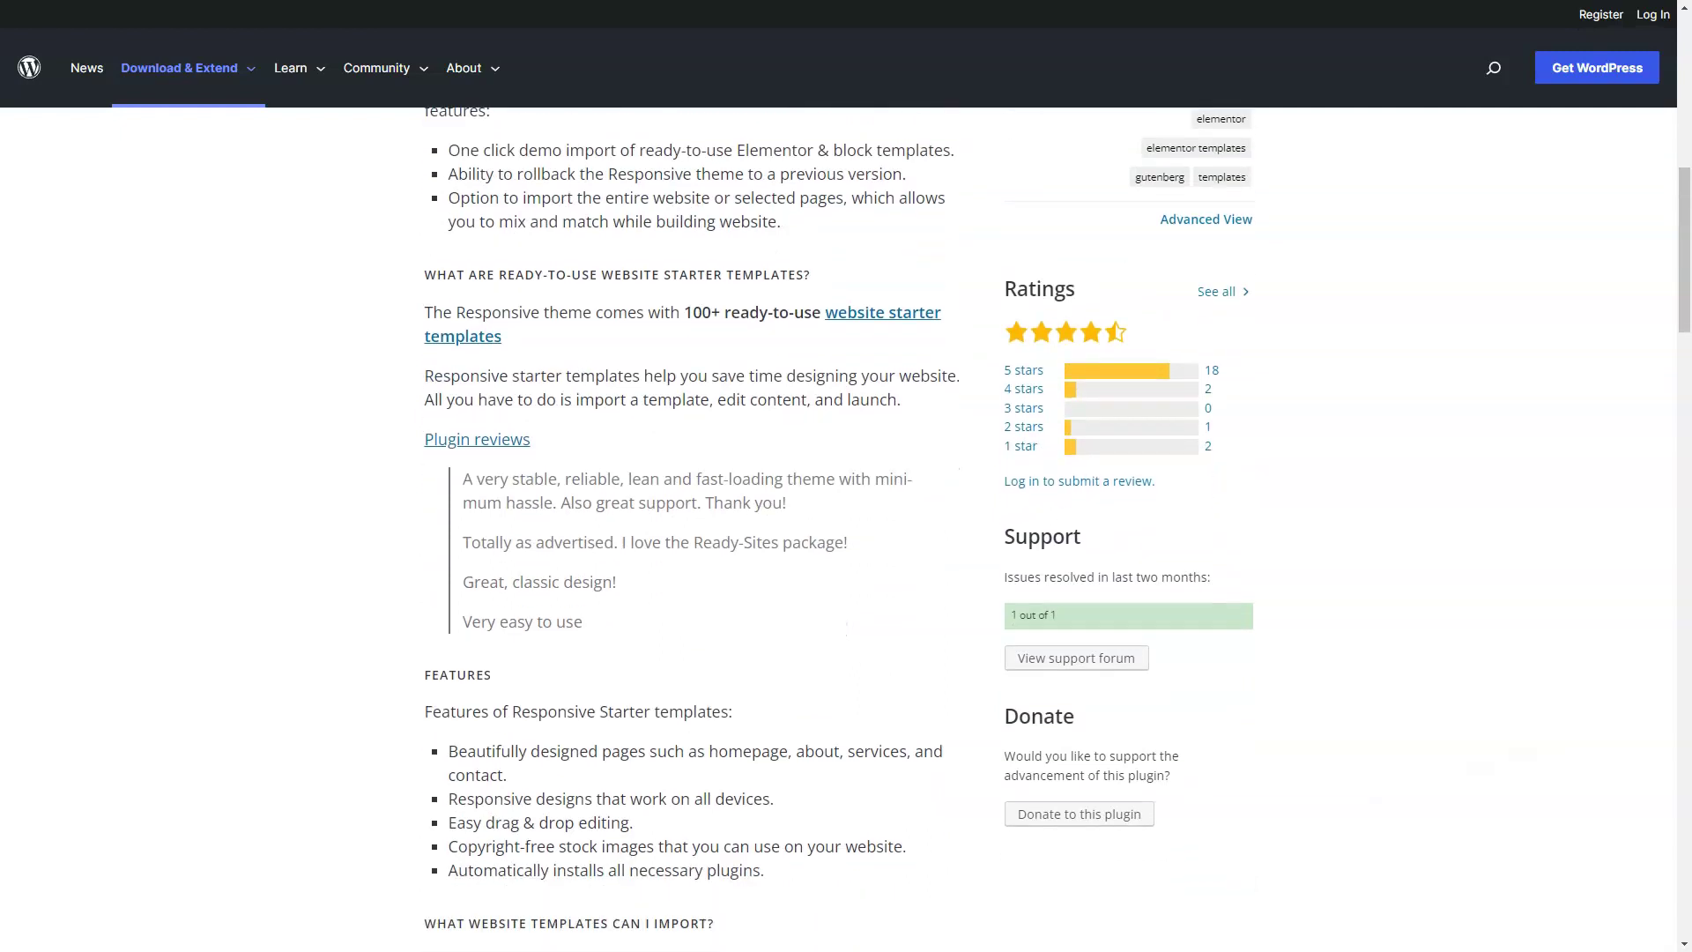
{"action": "scroll", "coordinate": [839, 529], "scroll_direction": "down", "scroll_amount": 1}
{"action": "scroll", "coordinate": [838, 528], "scroll_direction": "down", "scroll_amount": 1}
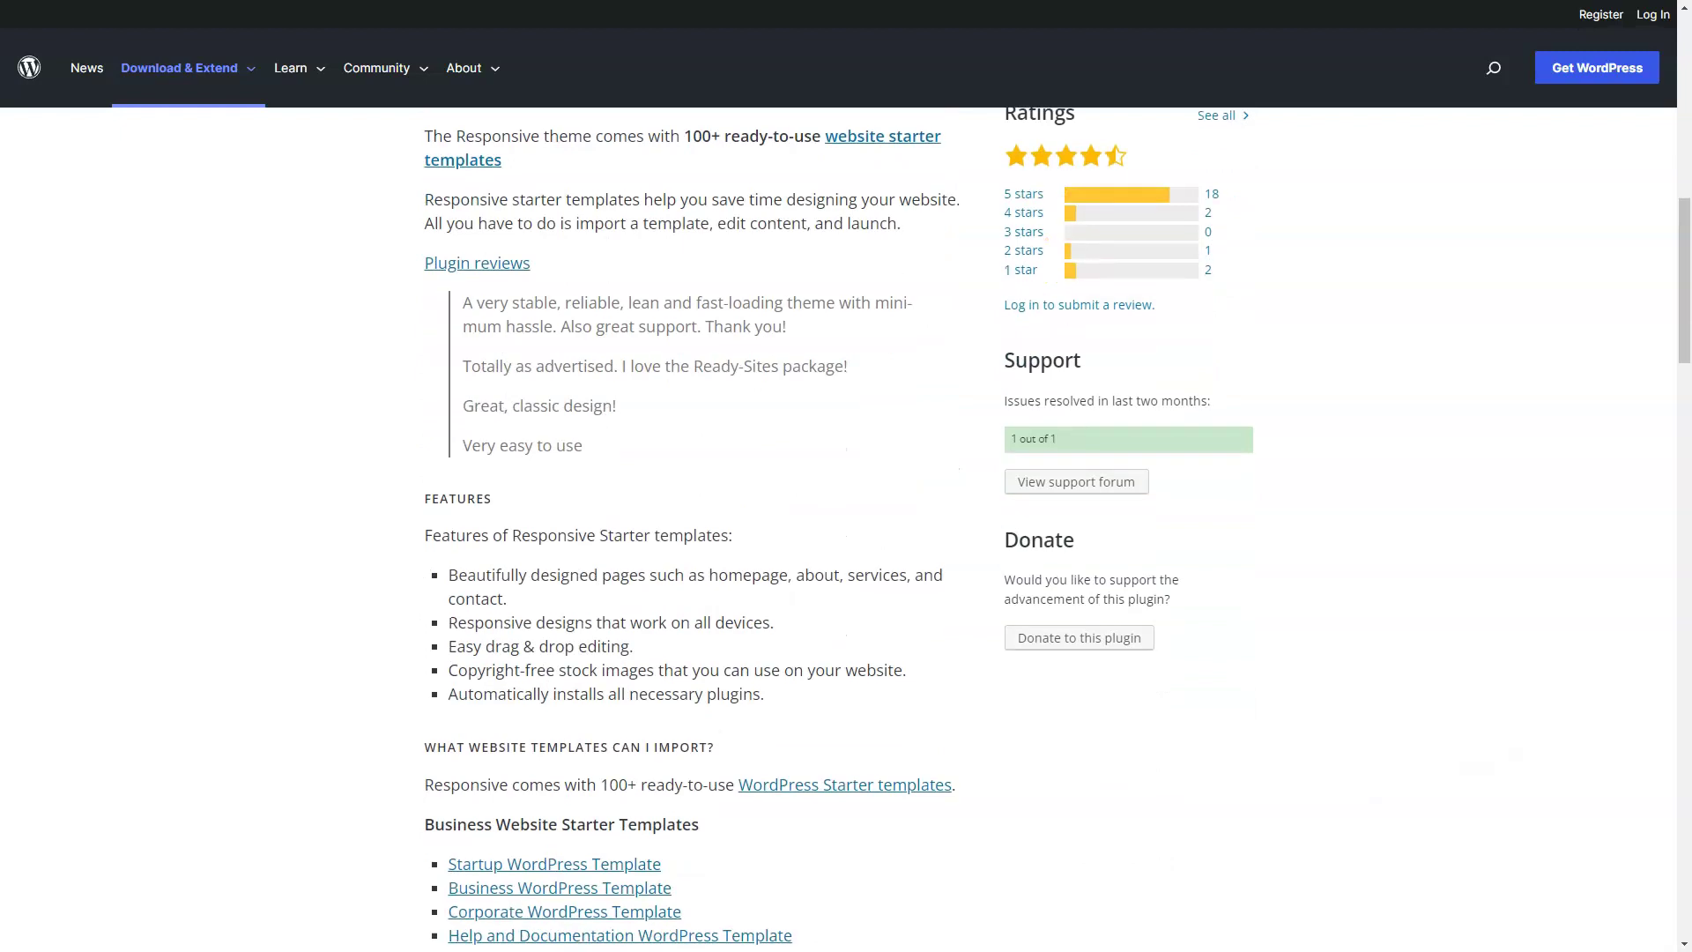
{"action": "scroll", "coordinate": [838, 529], "scroll_direction": "down", "scroll_amount": 1}
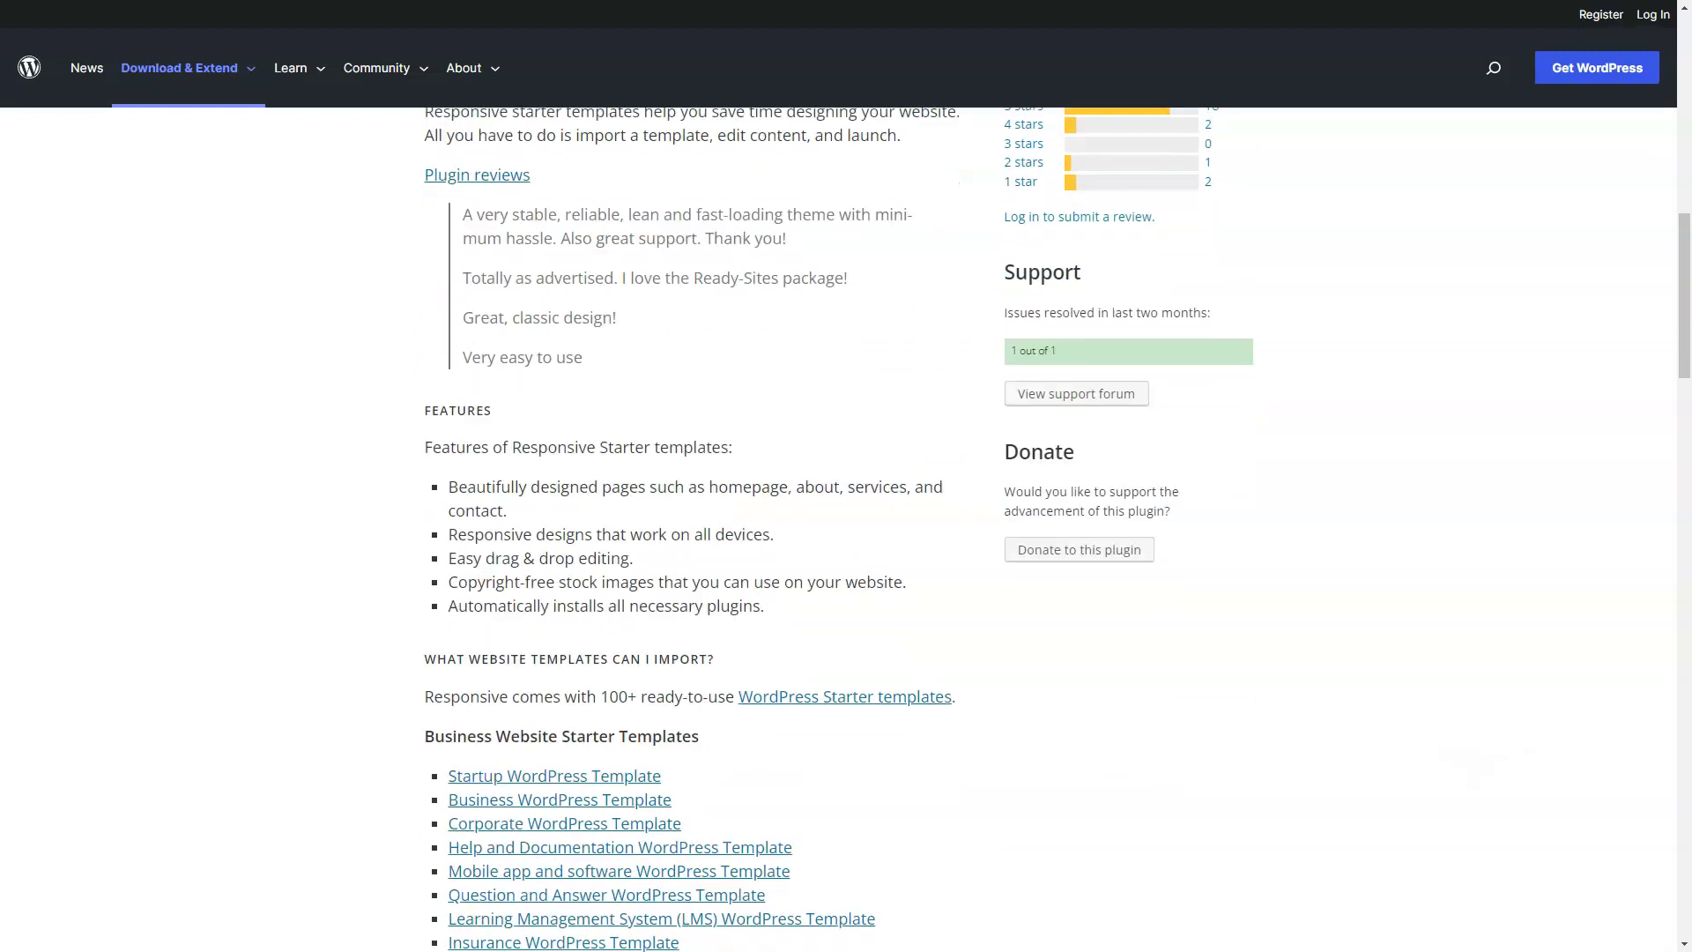
{"action": "scroll", "coordinate": [838, 529], "scroll_direction": "down", "scroll_amount": 1}
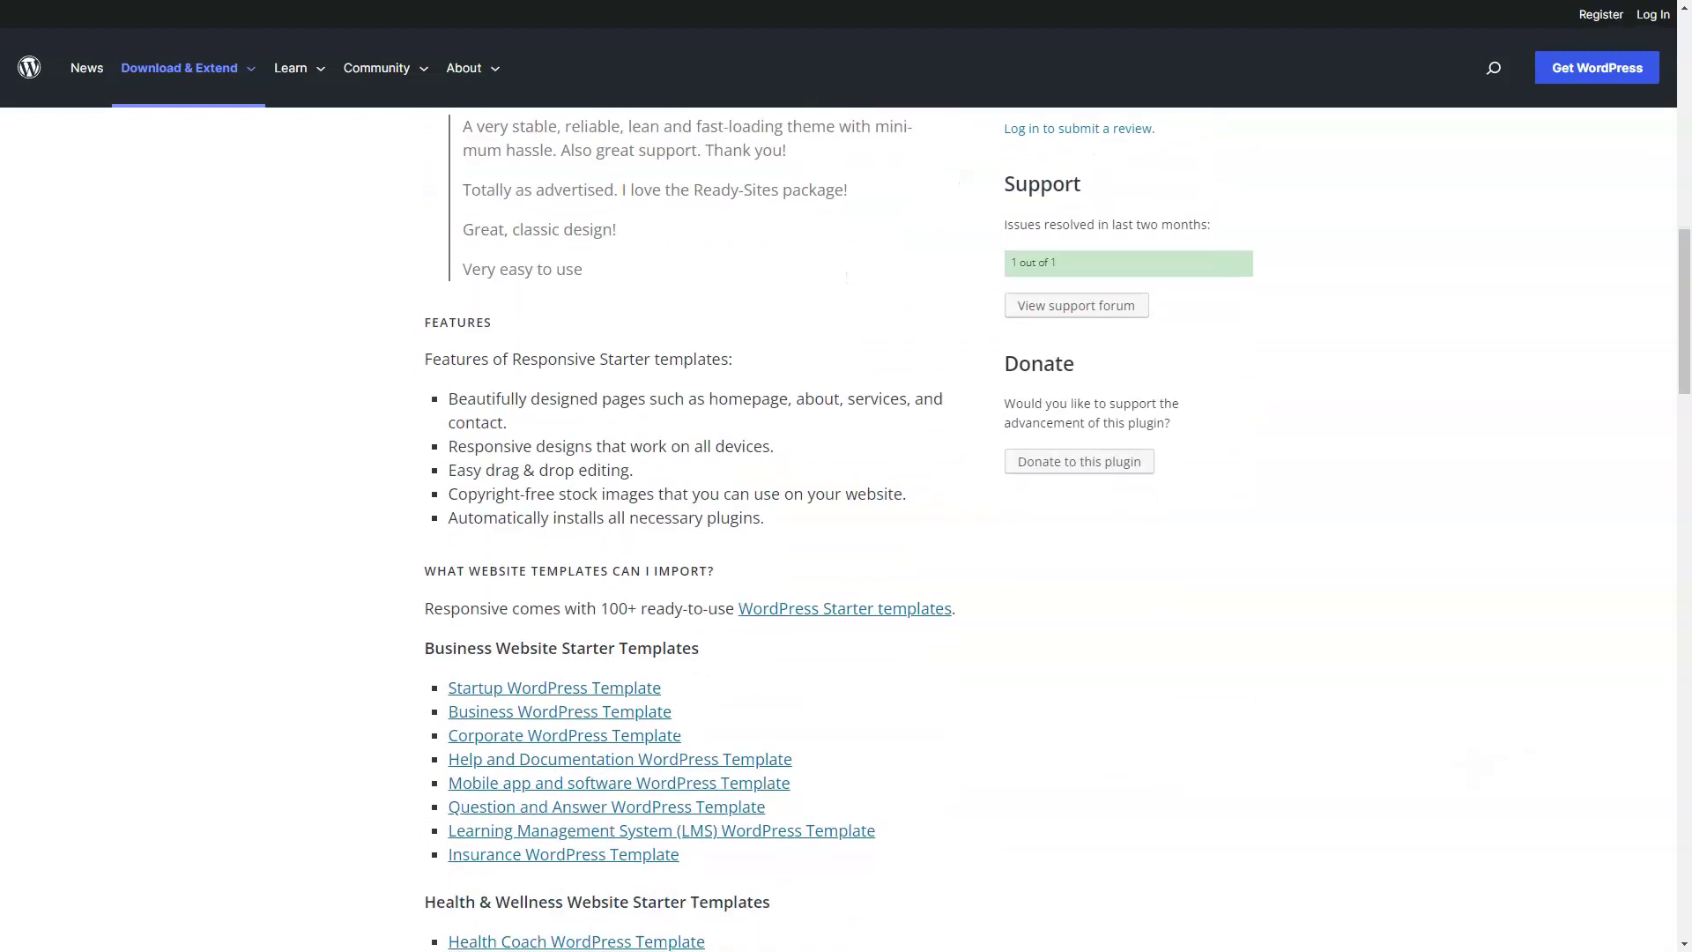
{"action": "scroll", "coordinate": [838, 529], "scroll_direction": "down", "scroll_amount": 1}
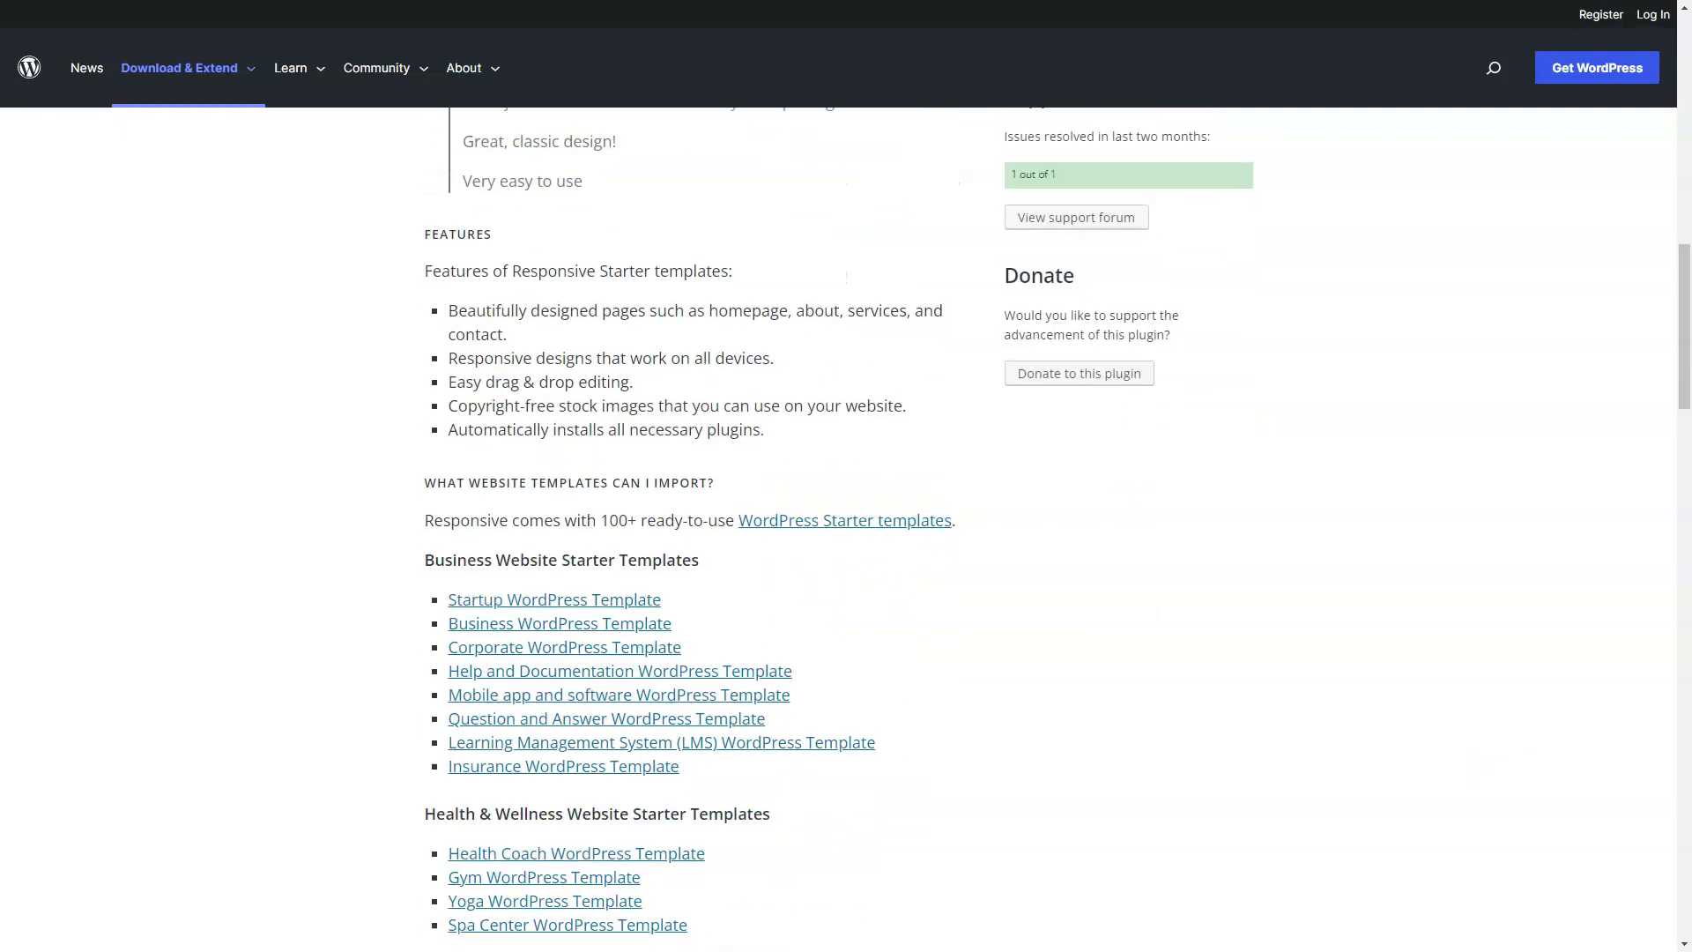
{"action": "scroll", "coordinate": [838, 529], "scroll_direction": "down", "scroll_amount": 1}
{"action": "scroll", "coordinate": [838, 529], "scroll_direction": "down", "scroll_amount": 1}
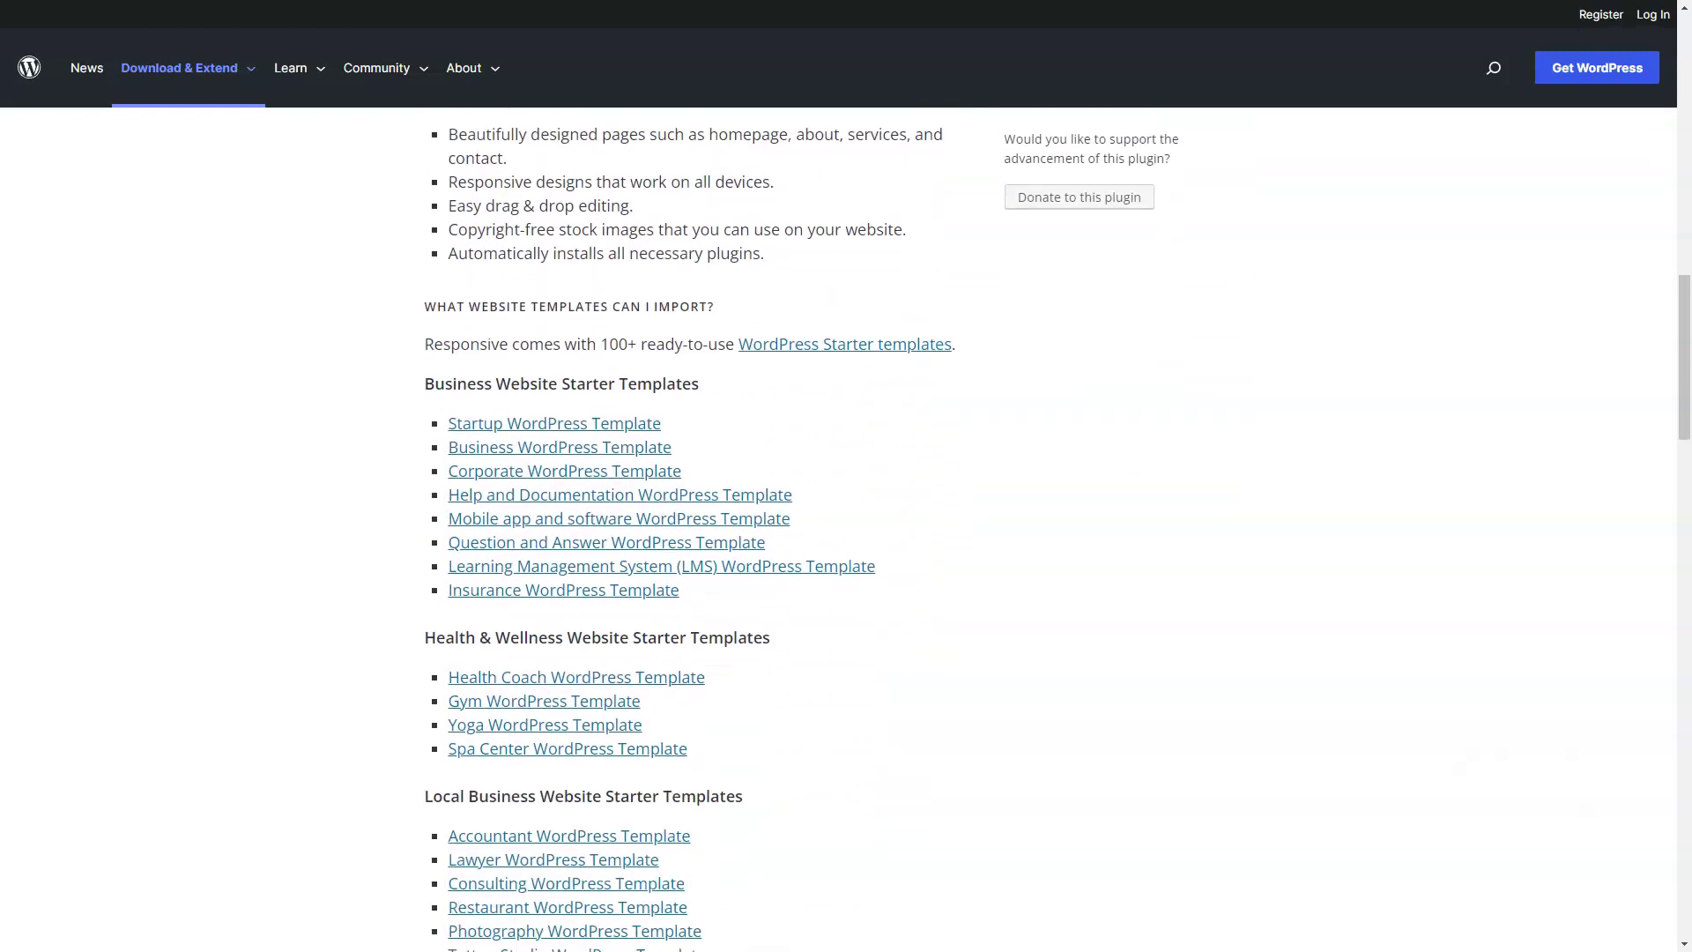
{"action": "scroll", "coordinate": [617, 366], "scroll_direction": "down", "scroll_amount": 1}
{"action": "scroll", "coordinate": [617, 366], "scroll_direction": "down", "scroll_amount": 1}
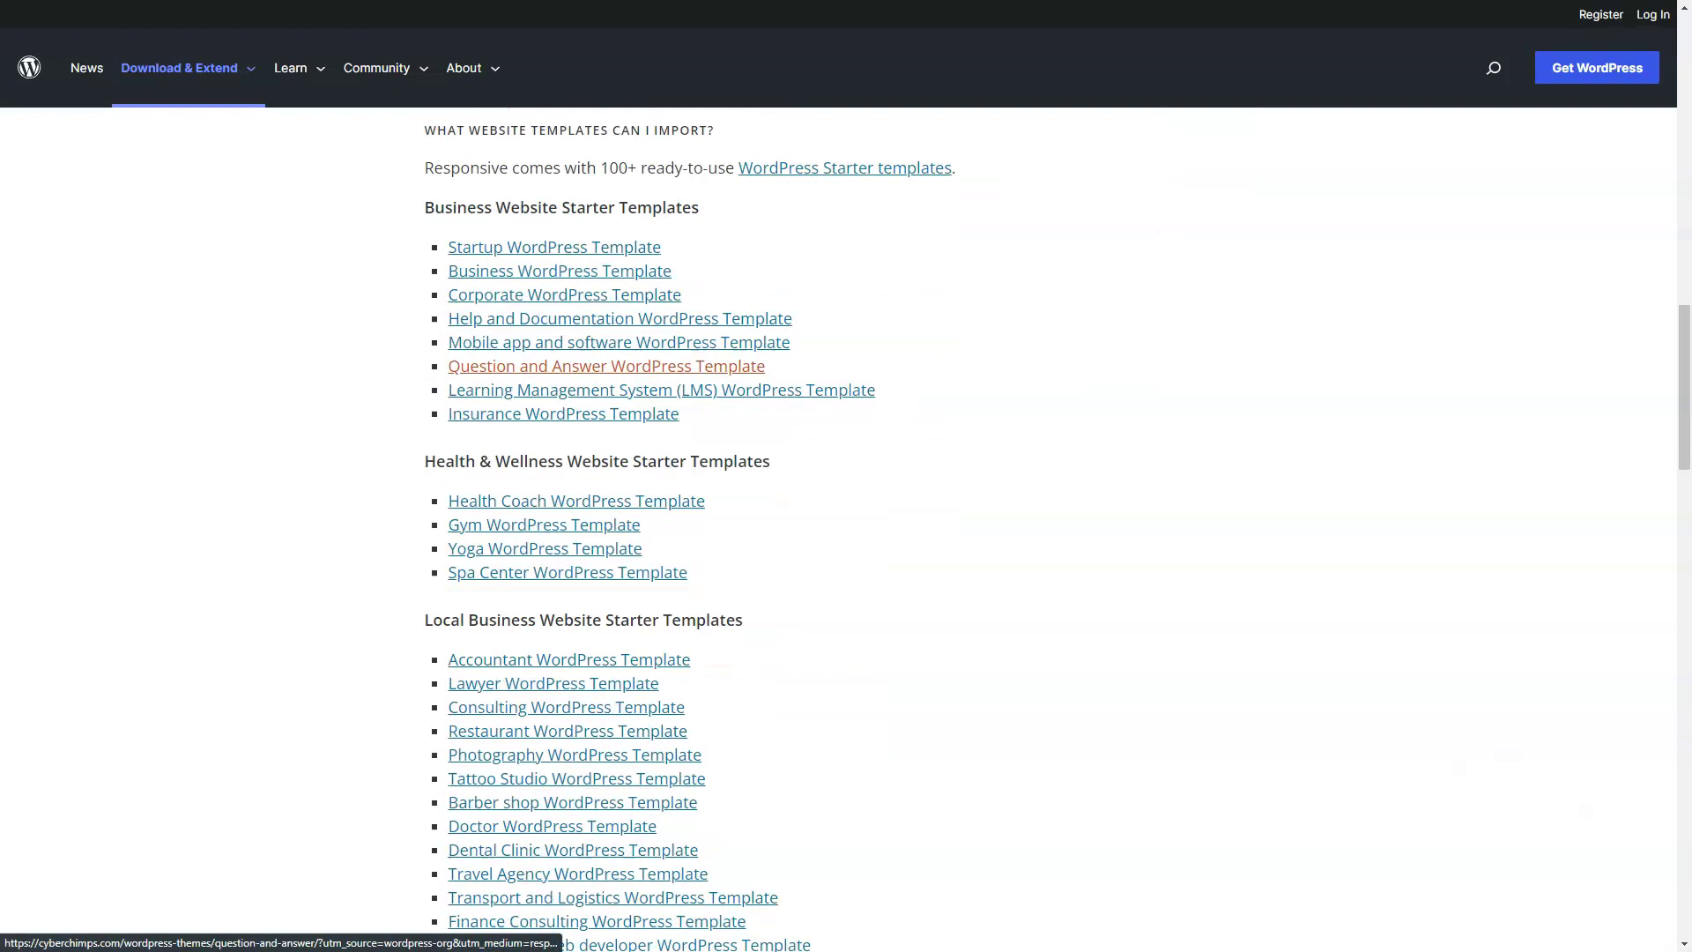
{"action": "scroll", "coordinate": [617, 366], "scroll_direction": "down", "scroll_amount": 1}
{"action": "scroll", "coordinate": [617, 366], "scroll_direction": "down", "scroll_amount": 1}
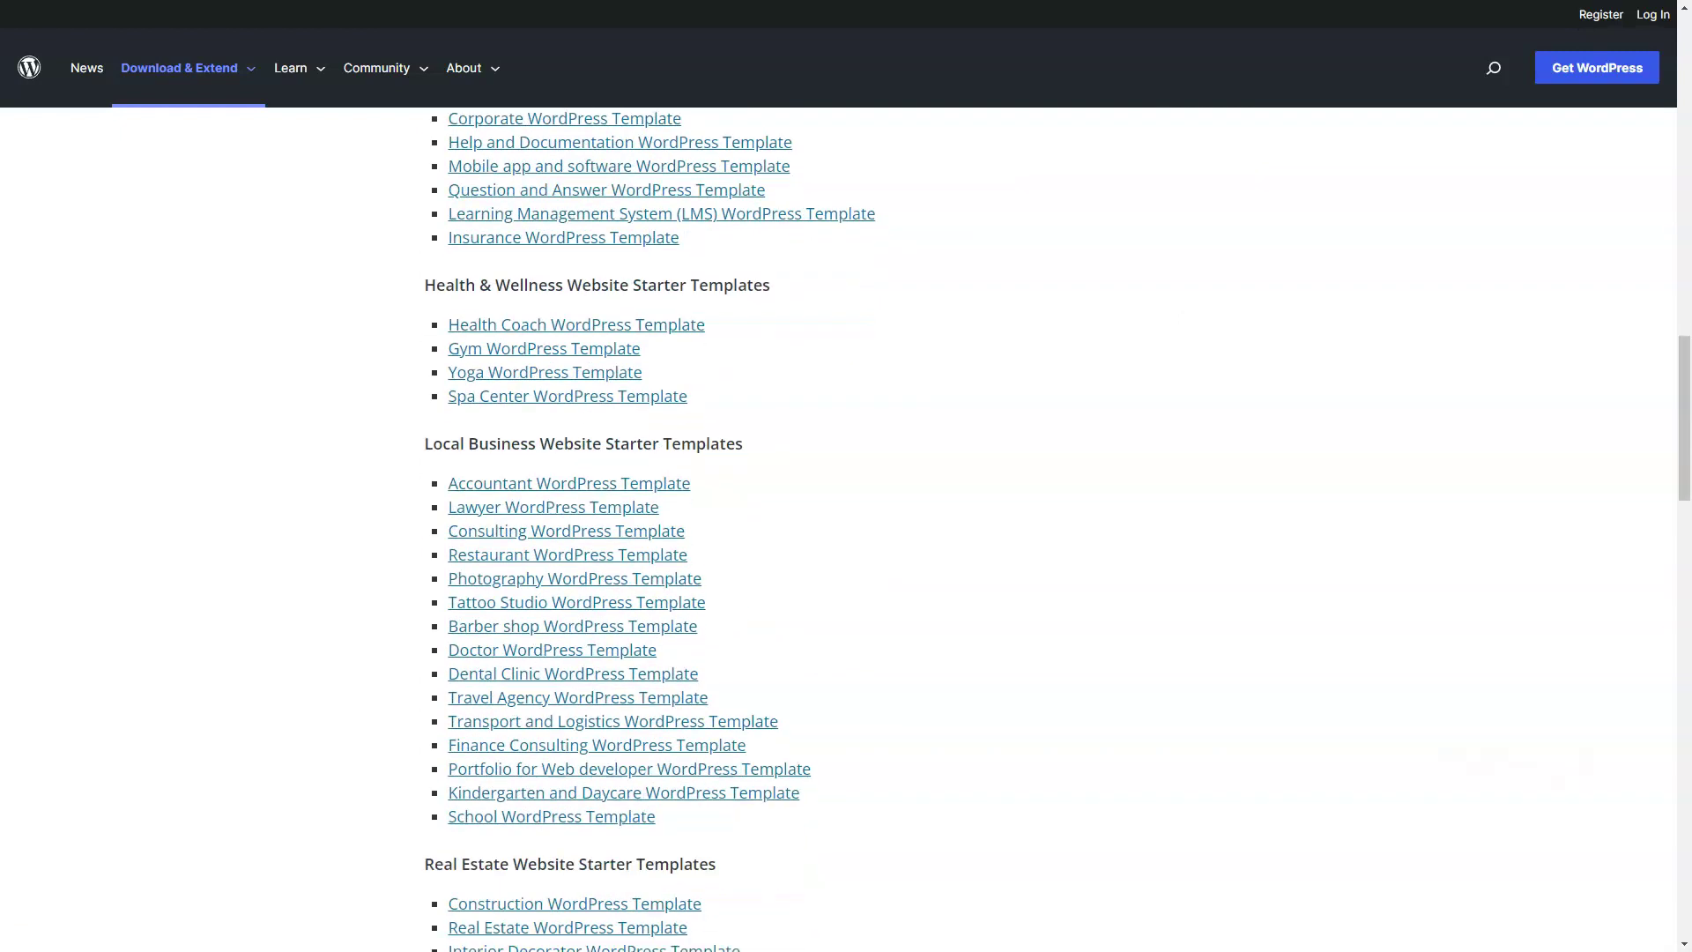
{"action": "scroll", "coordinate": [617, 529], "scroll_direction": "down", "scroll_amount": 2}
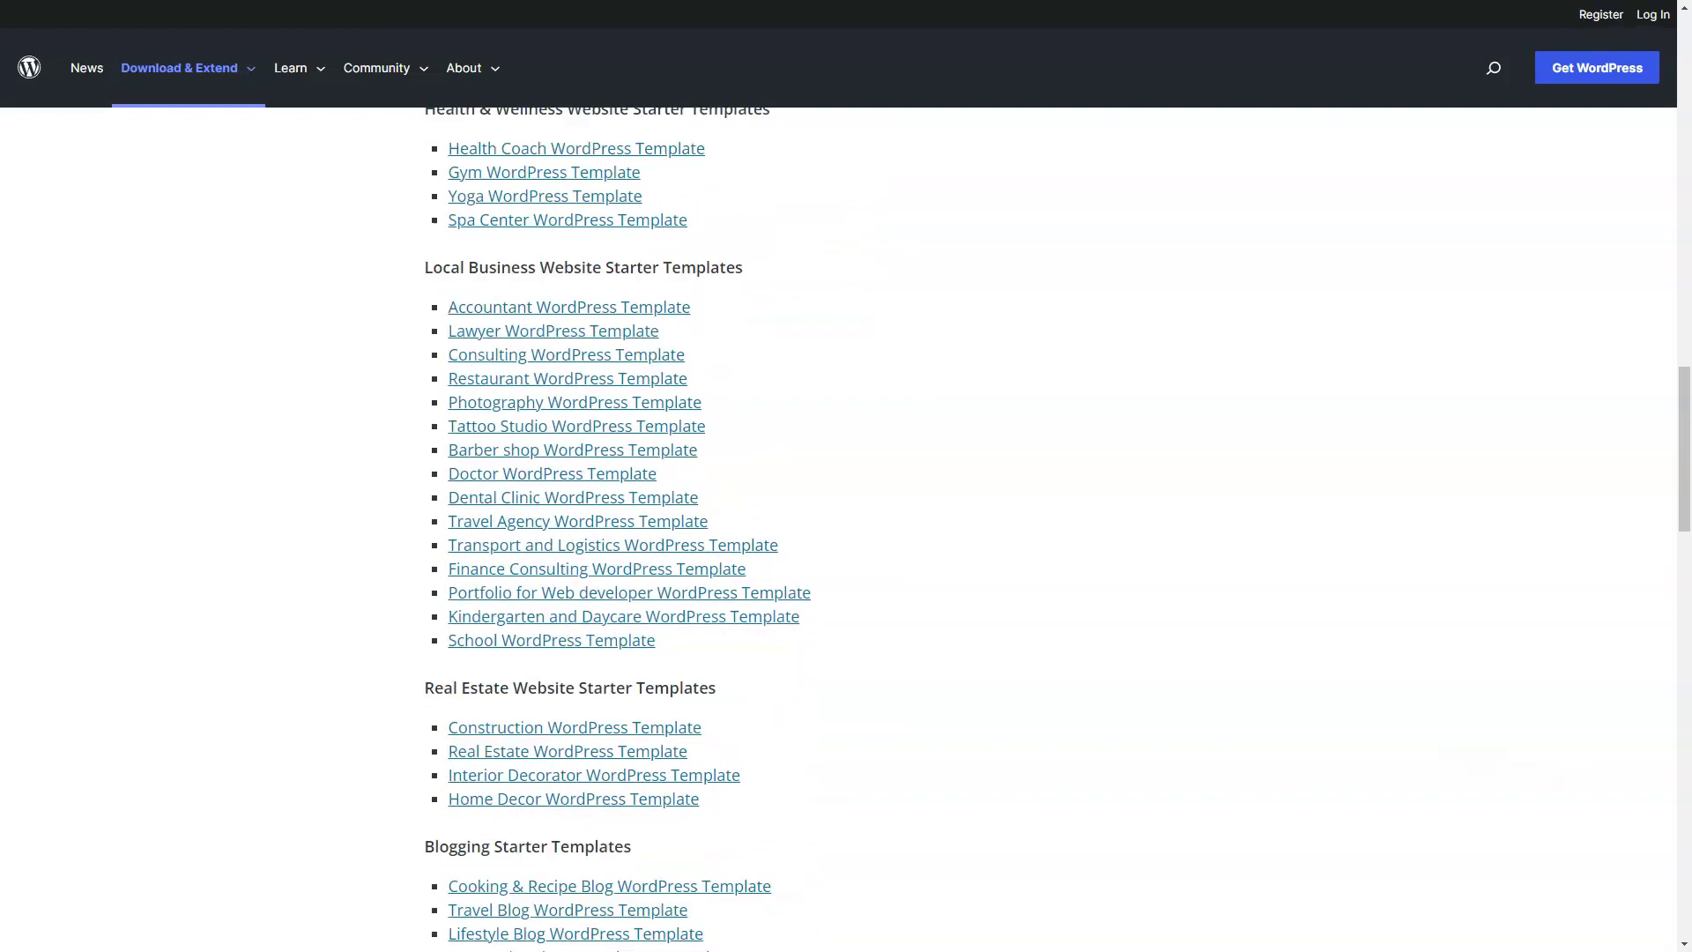
{"action": "scroll", "coordinate": [617, 283], "scroll_direction": "down", "scroll_amount": 2}
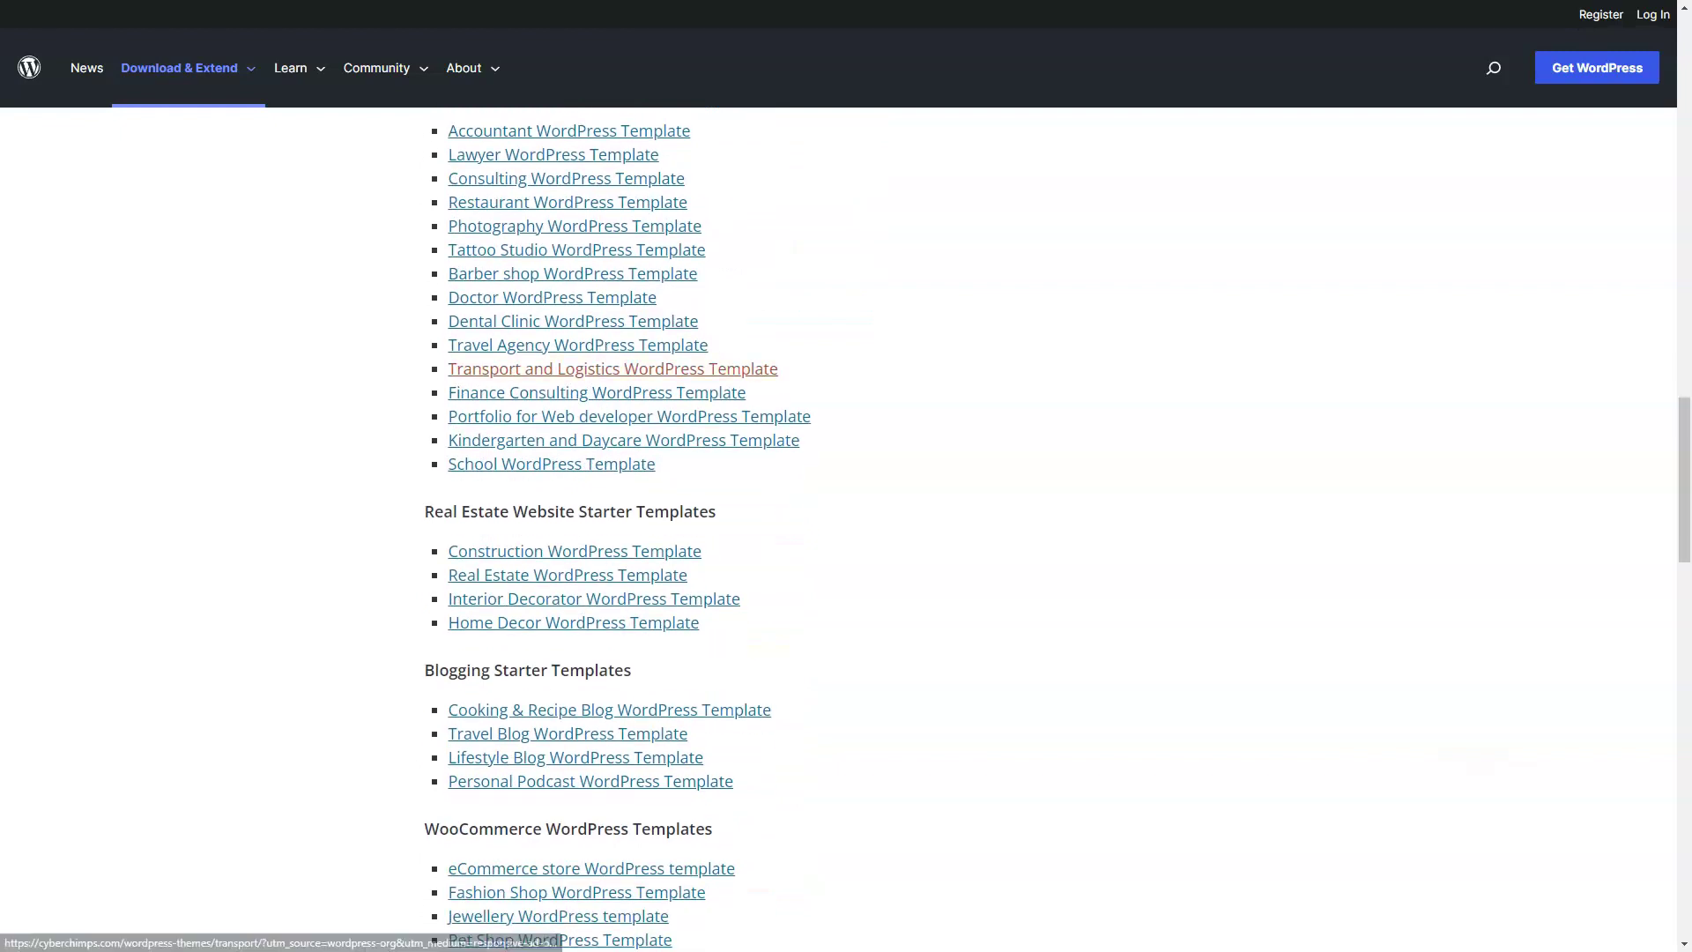
{"action": "scroll", "coordinate": [617, 282], "scroll_direction": "down", "scroll_amount": 1}
{"action": "scroll", "coordinate": [617, 282], "scroll_direction": "down", "scroll_amount": 2}
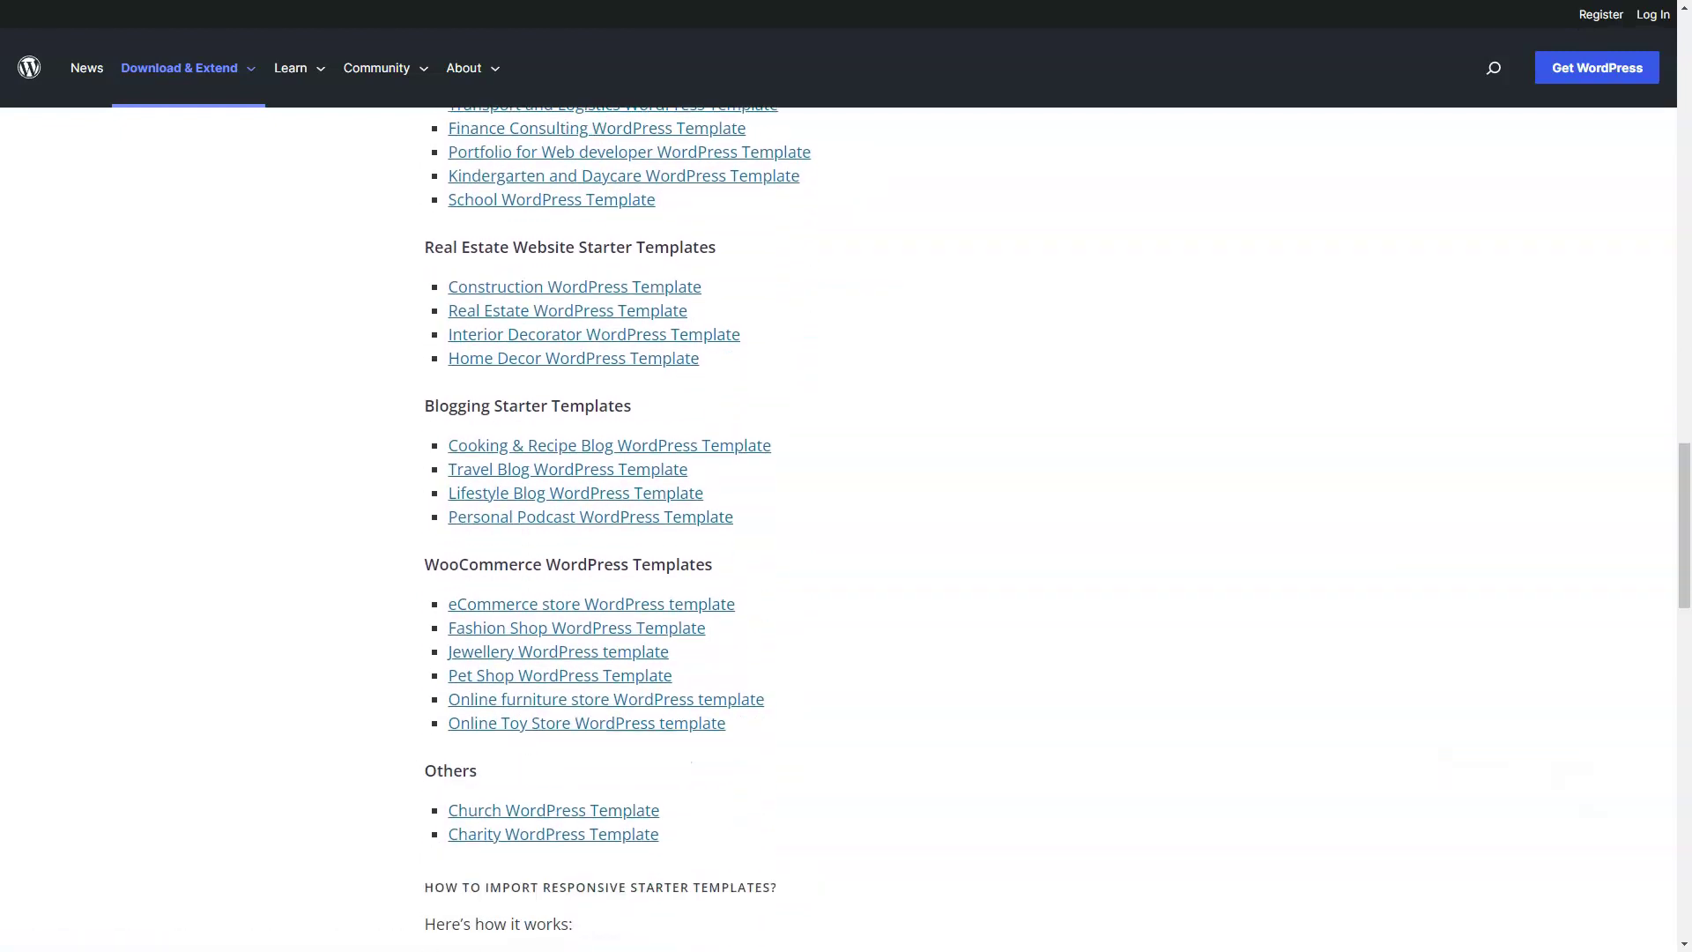
{"action": "scroll", "coordinate": [617, 282], "scroll_direction": "down", "scroll_amount": 1}
{"action": "scroll", "coordinate": [617, 529], "scroll_direction": "down", "scroll_amount": 2}
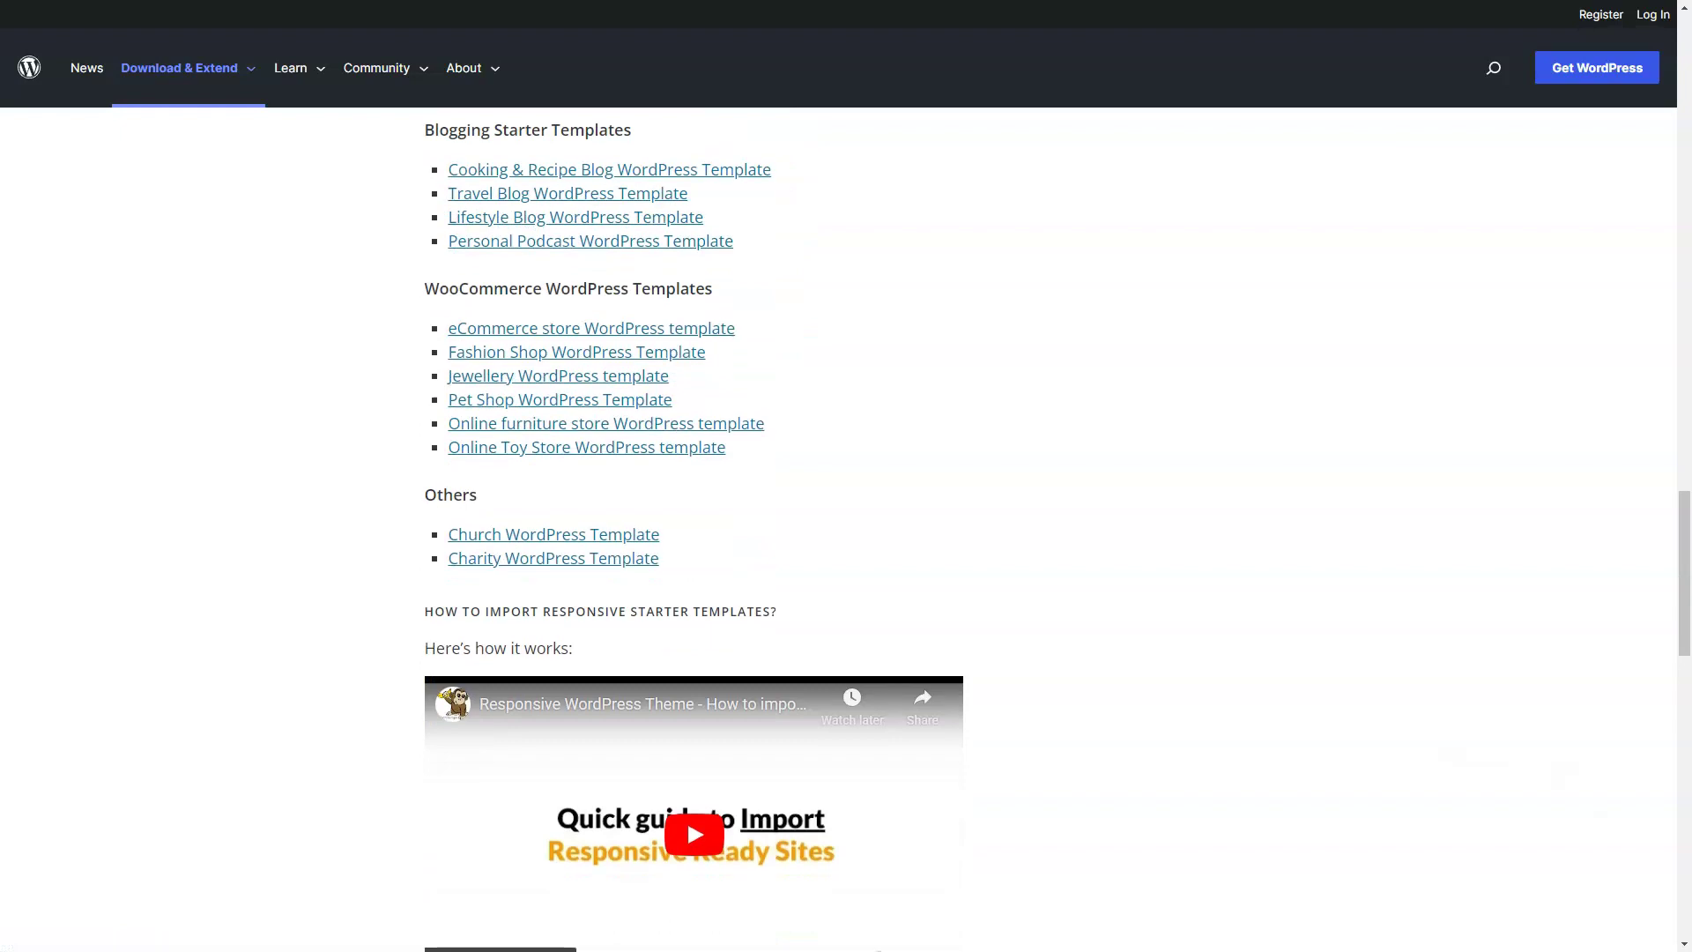
{"action": "scroll", "coordinate": [617, 529], "scroll_direction": "down", "scroll_amount": 1}
{"action": "scroll", "coordinate": [694, 529], "scroll_direction": "down", "scroll_amount": 1}
{"action": "scroll", "coordinate": [694, 529], "scroll_direction": "down", "scroll_amount": 1}
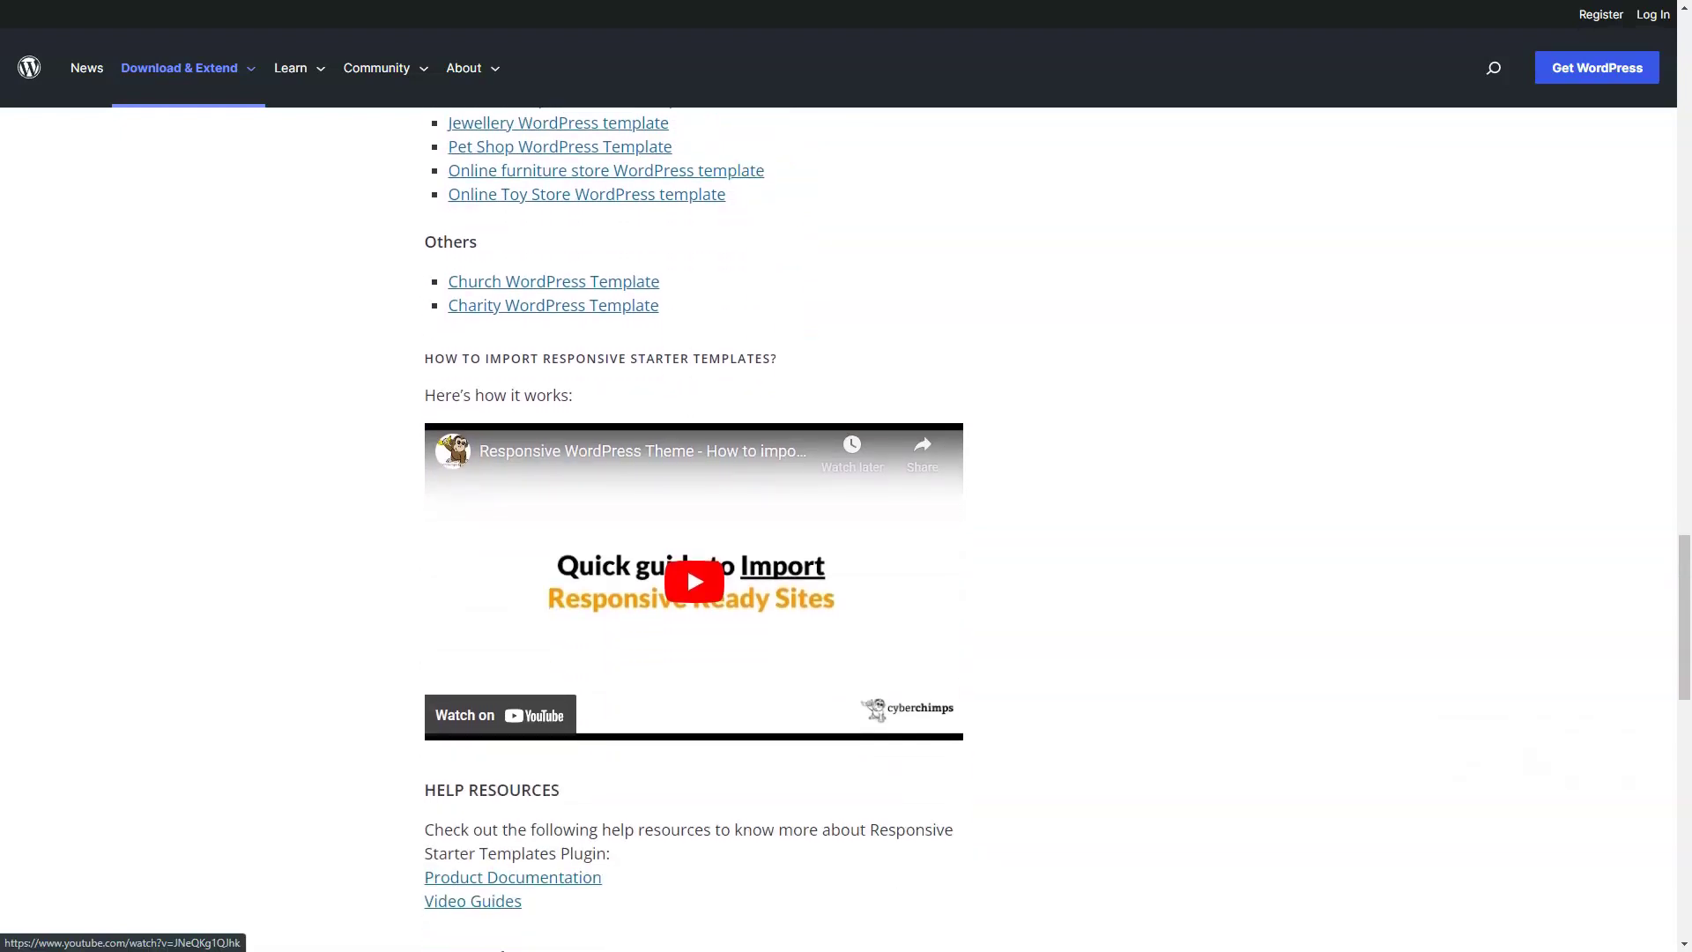
{"action": "scroll", "coordinate": [694, 529], "scroll_direction": "down", "scroll_amount": 1}
{"action": "scroll", "coordinate": [694, 529], "scroll_direction": "down", "scroll_amount": 1}
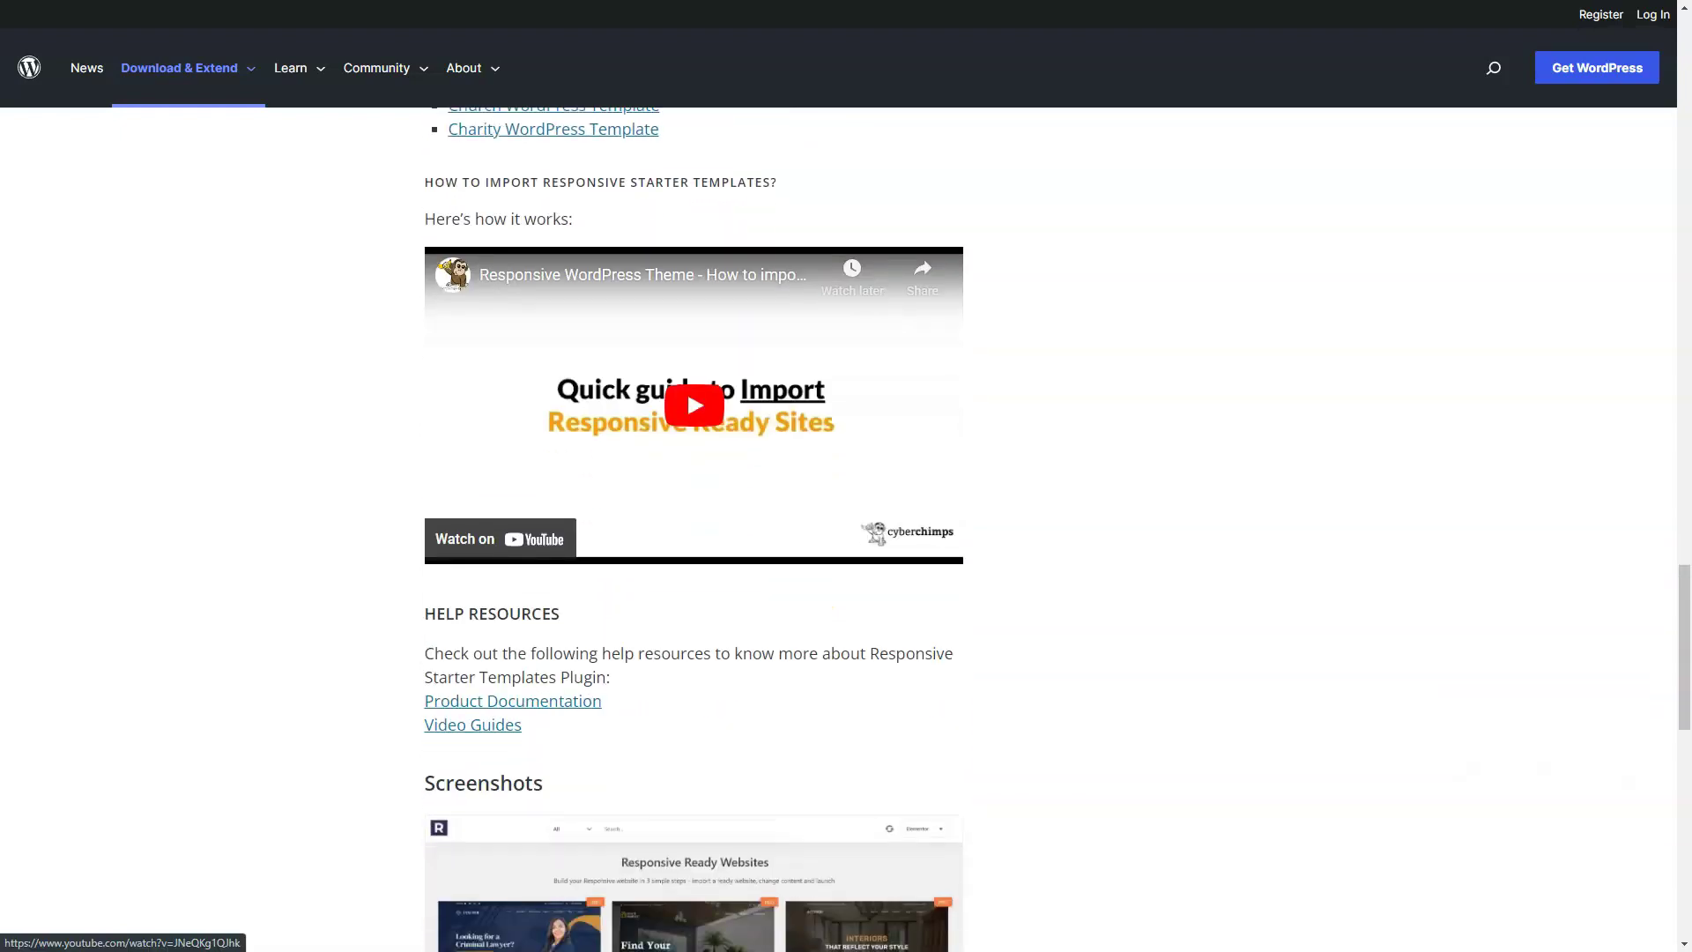
{"action": "scroll", "coordinate": [686, 388], "scroll_direction": "down", "scroll_amount": 1}
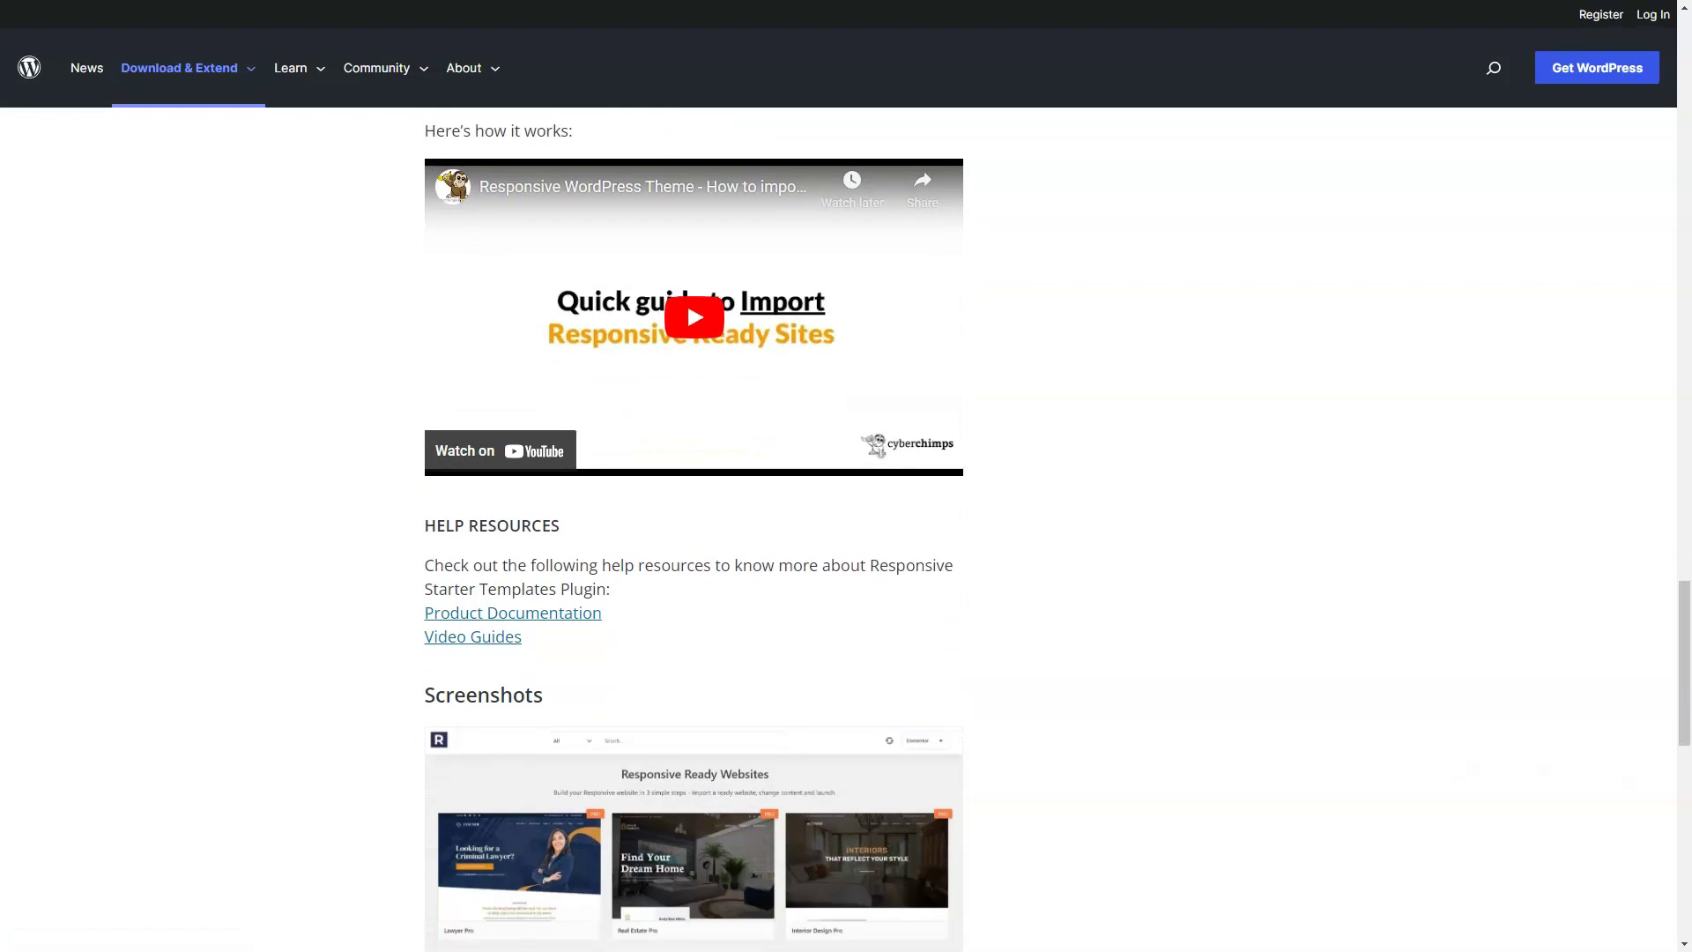
{"action": "scroll", "coordinate": [686, 299], "scroll_direction": "down", "scroll_amount": 1}
{"action": "scroll", "coordinate": [686, 299], "scroll_direction": "down", "scroll_amount": 1}
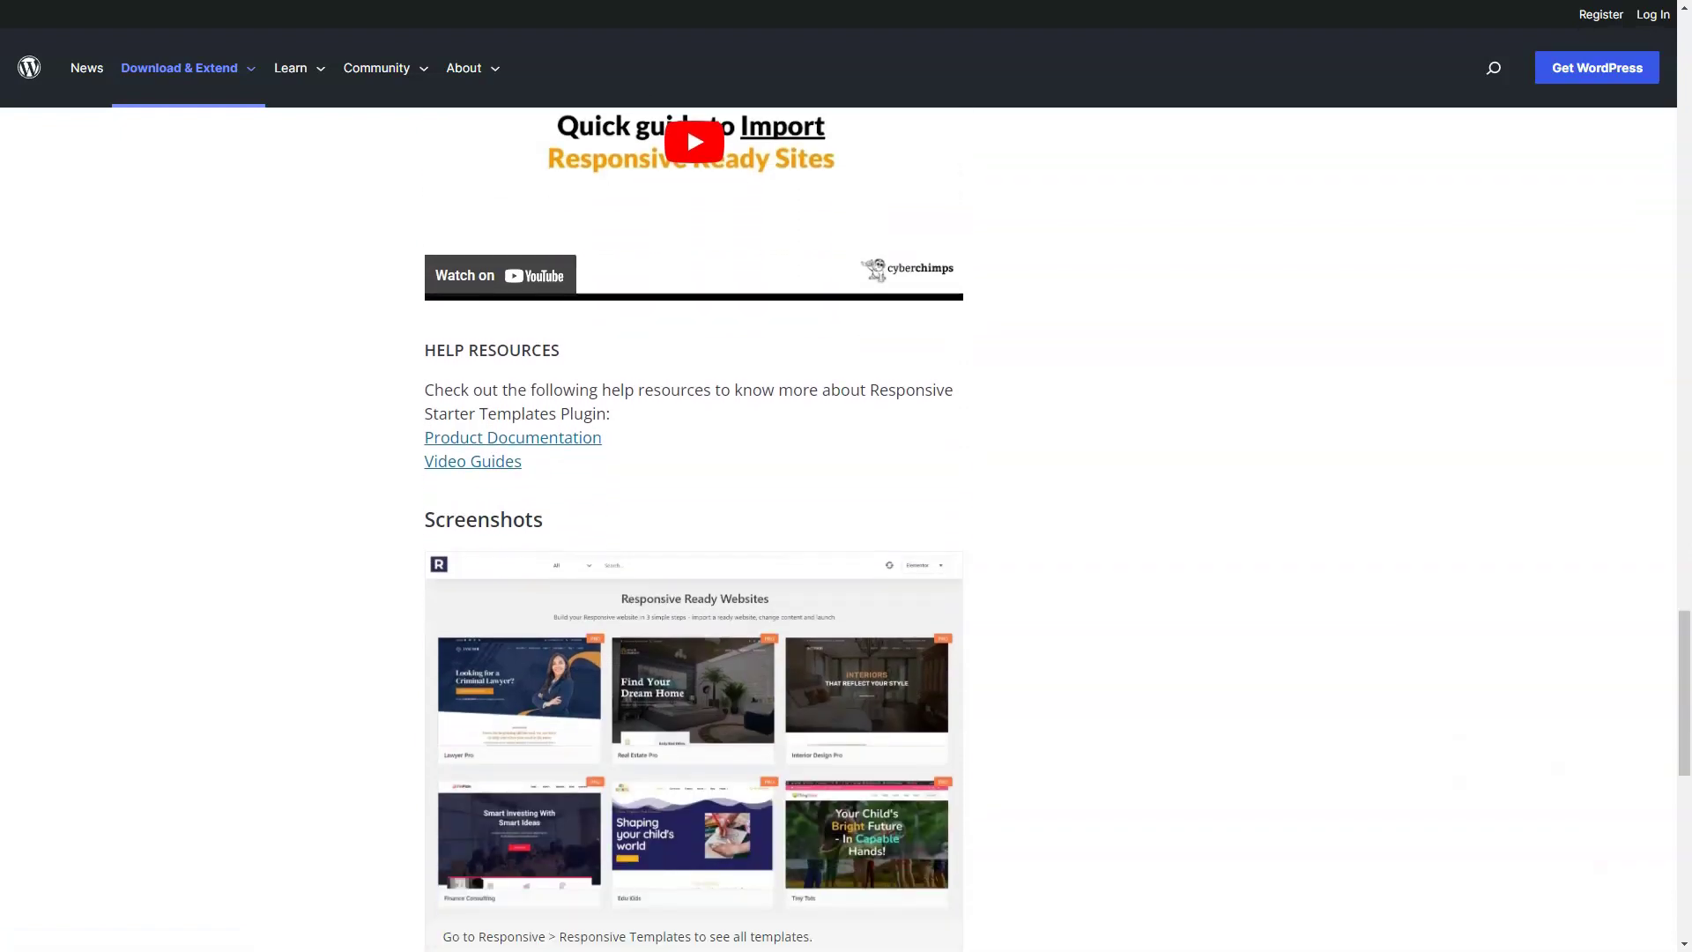
{"action": "scroll", "coordinate": [694, 440], "scroll_direction": "down", "scroll_amount": 4}
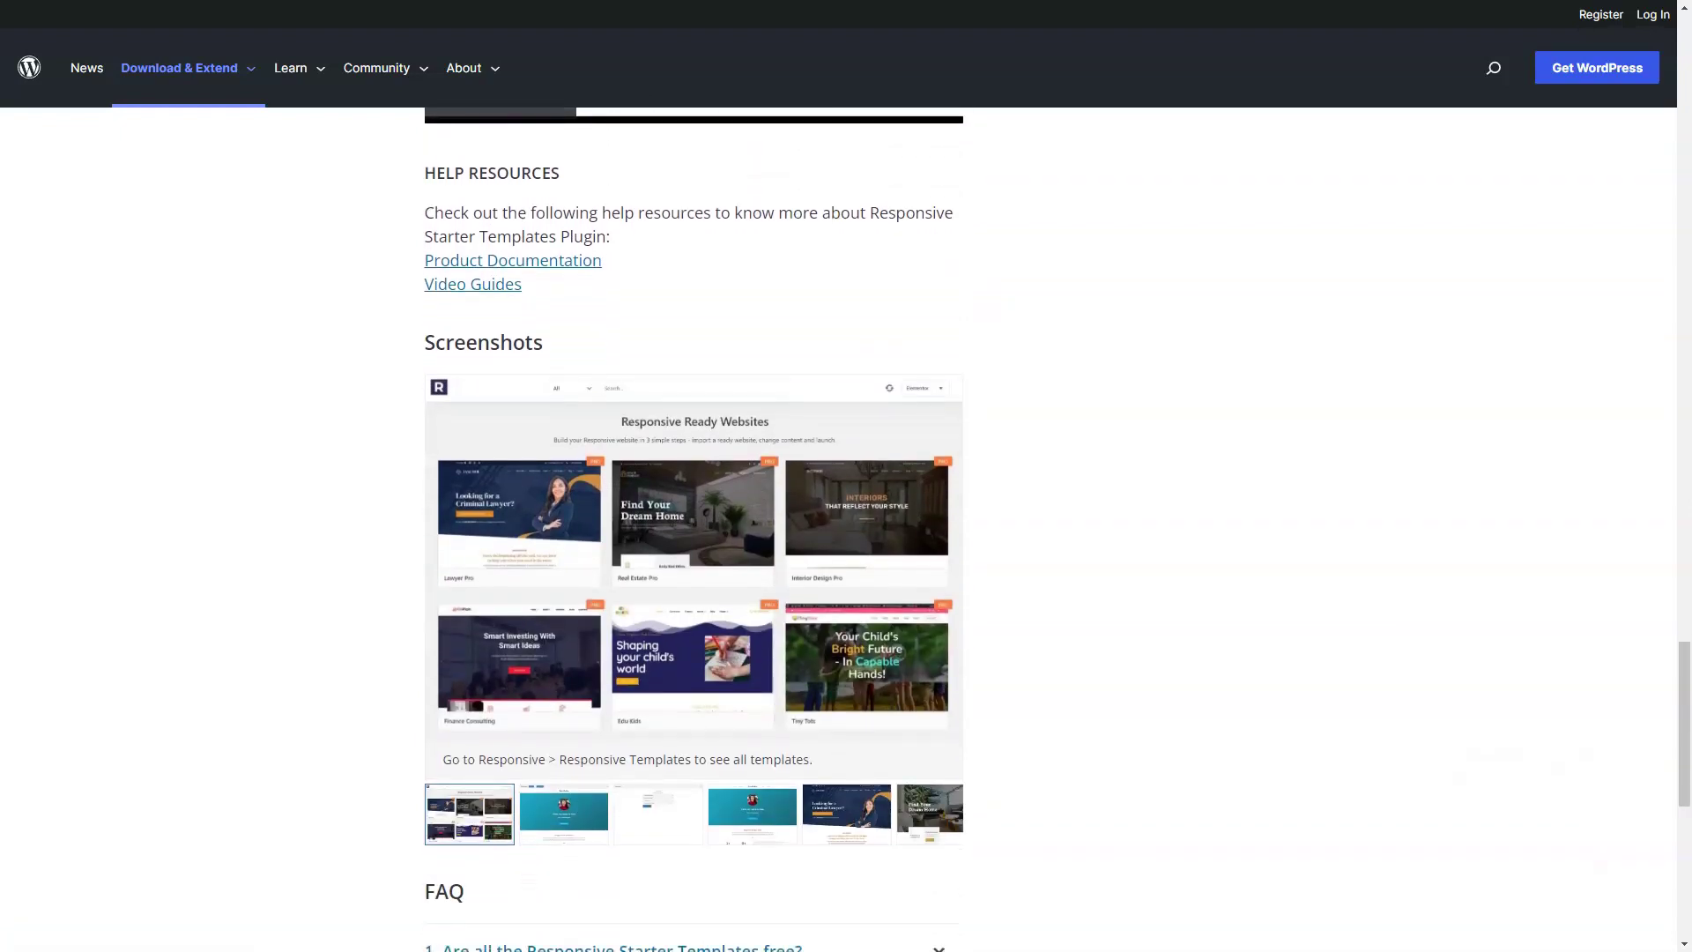
{"action": "scroll", "coordinate": [694, 441], "scroll_direction": "down", "scroll_amount": 1}
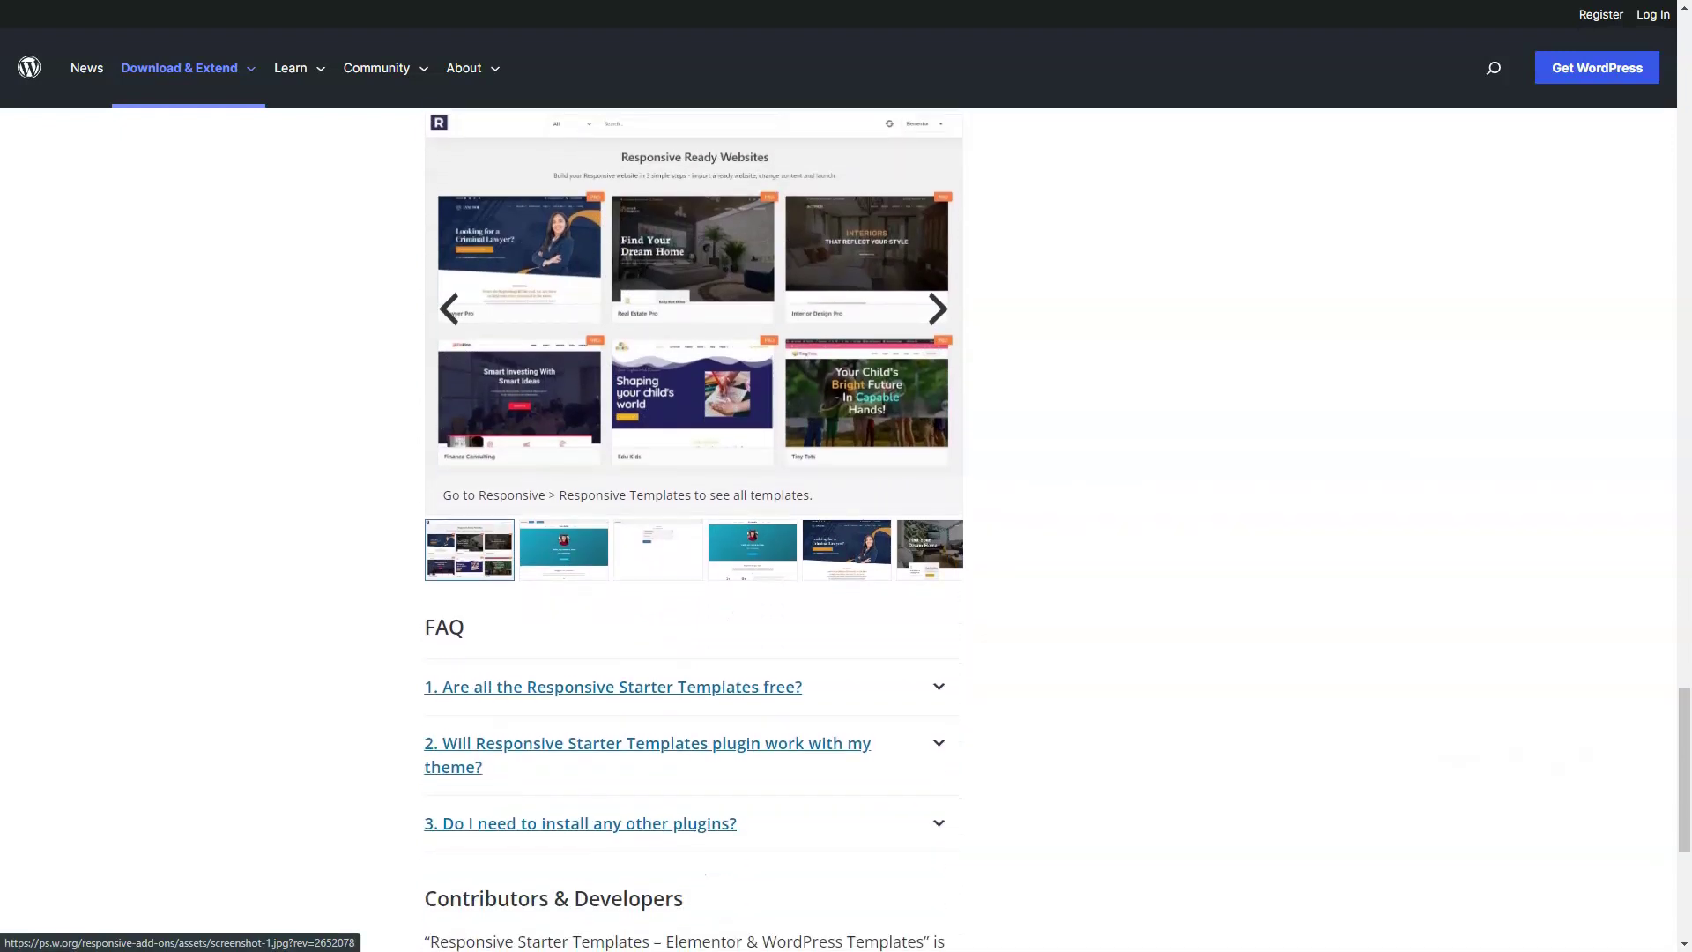
{"action": "scroll", "coordinate": [694, 440], "scroll_direction": "down", "scroll_amount": 1}
{"action": "scroll", "coordinate": [693, 441], "scroll_direction": "down", "scroll_amount": 2}
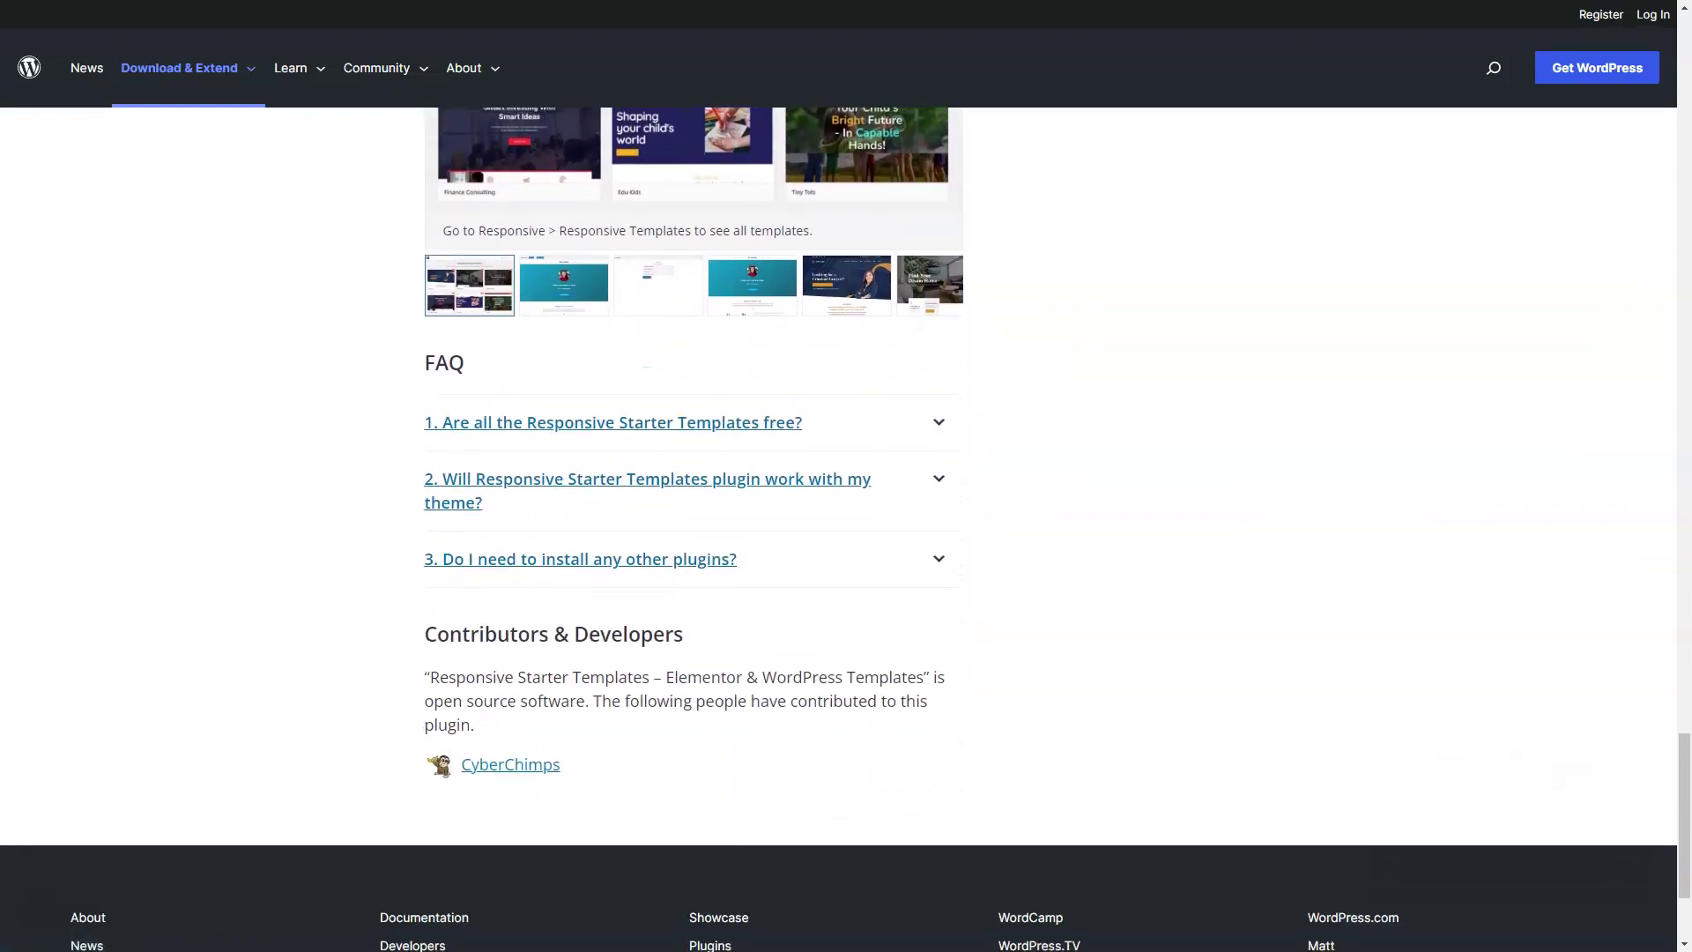
{"action": "scroll", "coordinate": [693, 441], "scroll_direction": "down", "scroll_amount": 3}
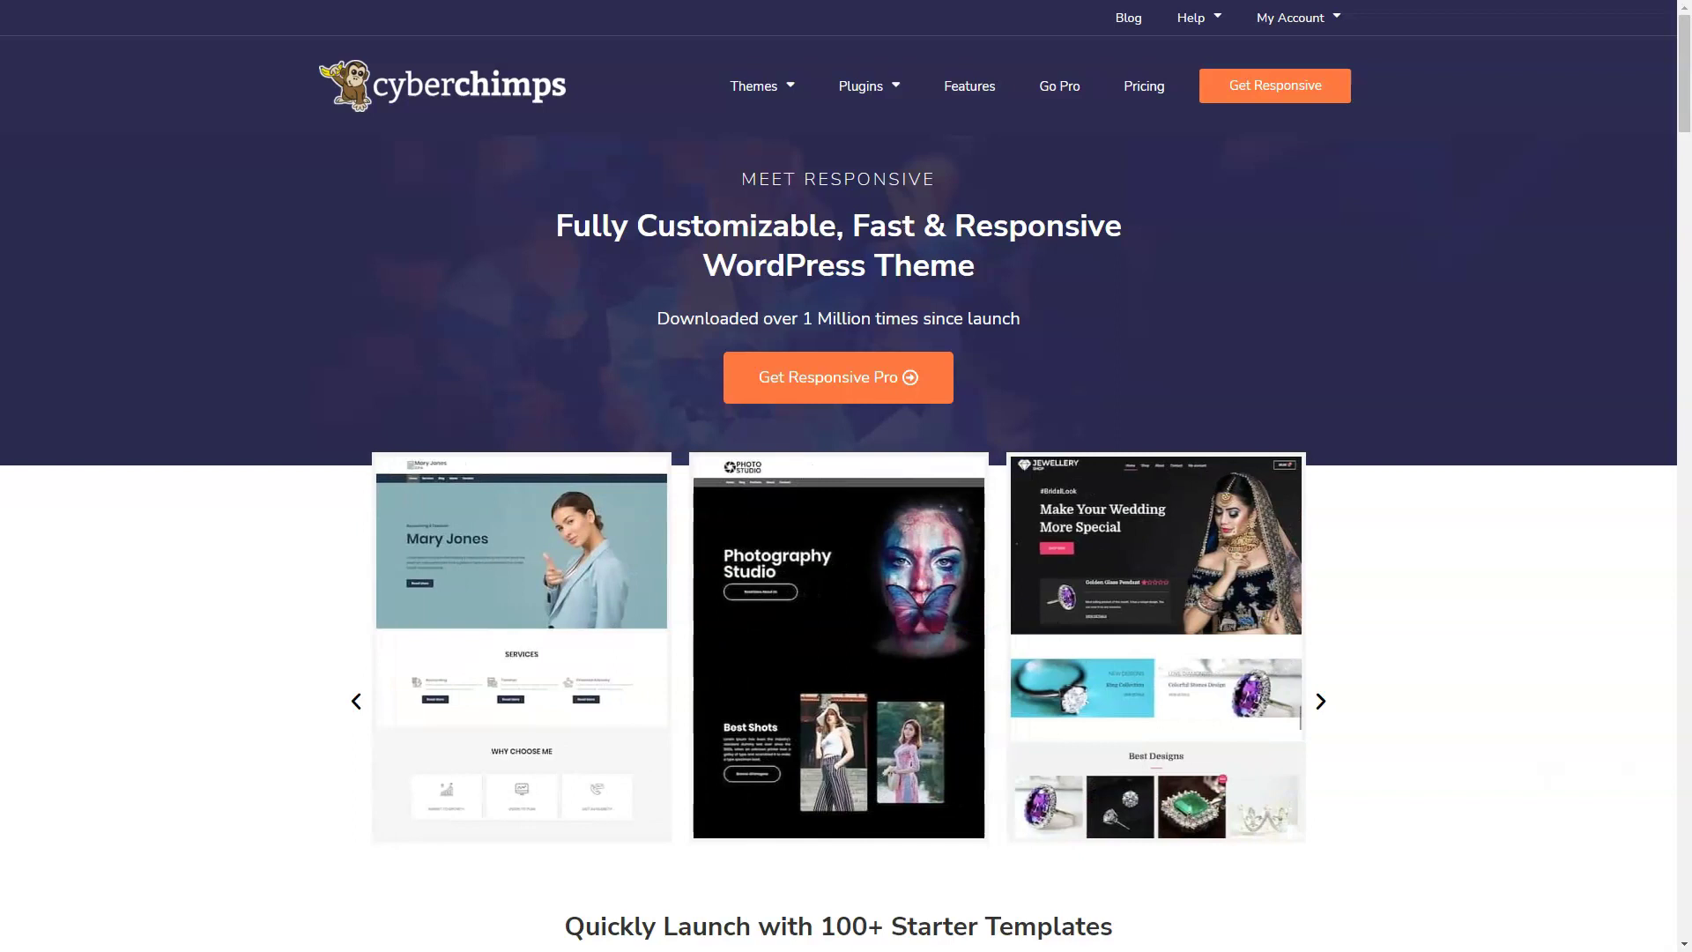
- Scroll past the template carousel to the Starter Templates and Fully Customizable sections
{"action": "scroll", "coordinate": [846, 476], "scroll_direction": "down", "scroll_amount": 1}
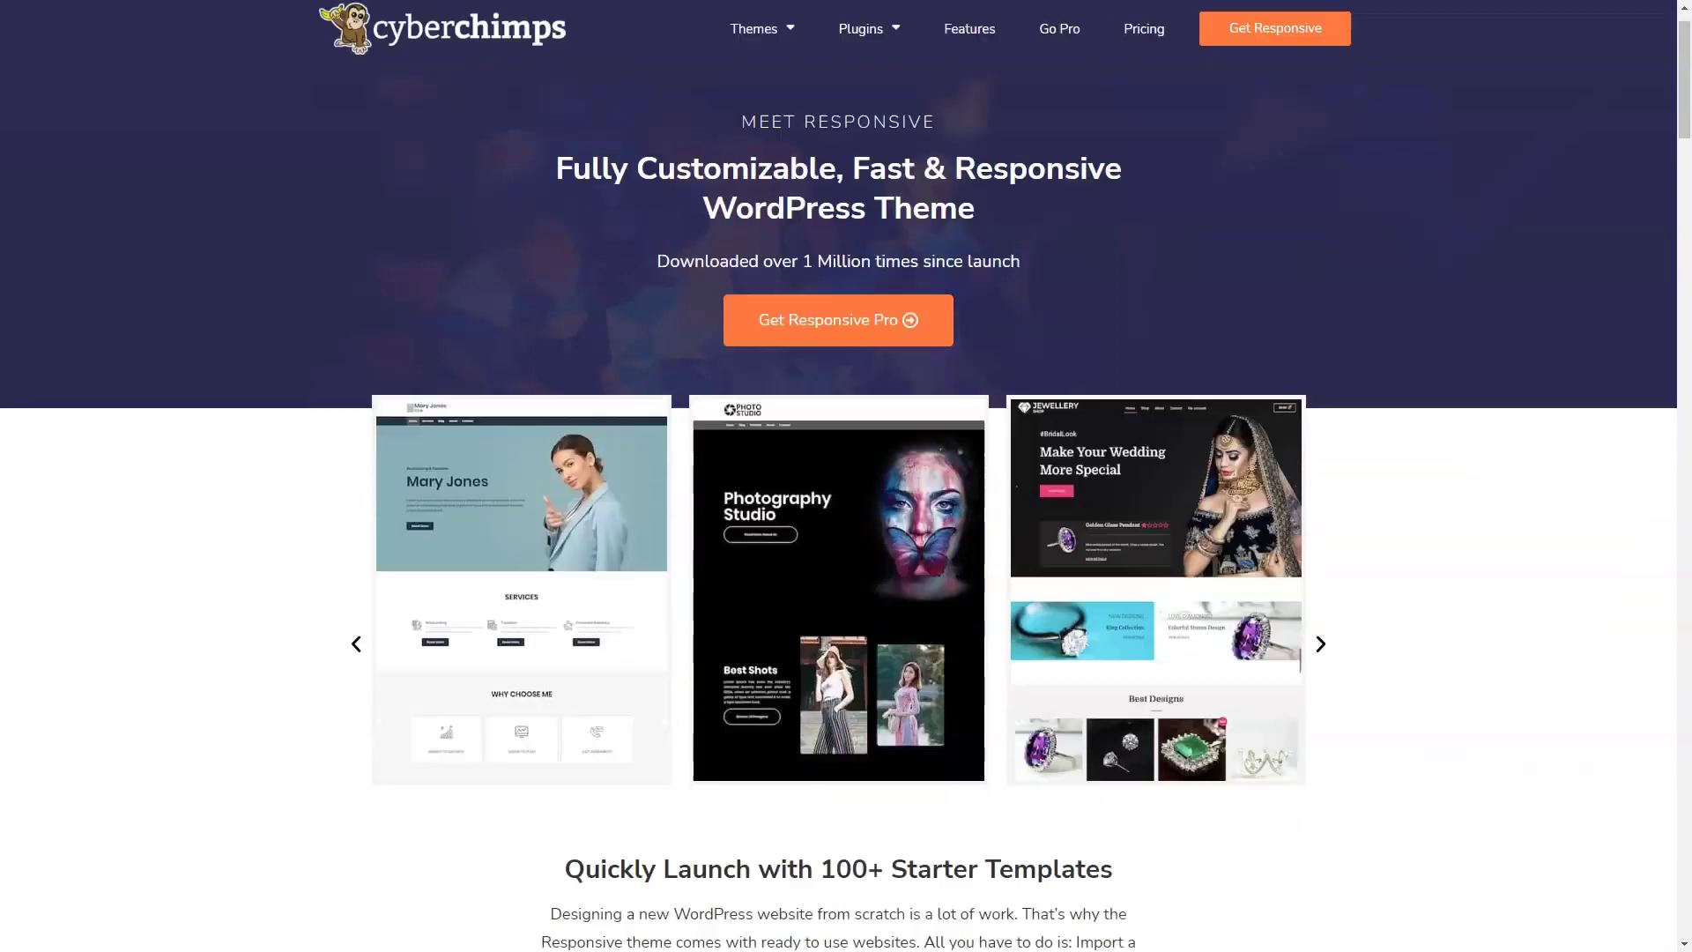
{"action": "scroll", "coordinate": [846, 476], "scroll_direction": "down", "scroll_amount": 1}
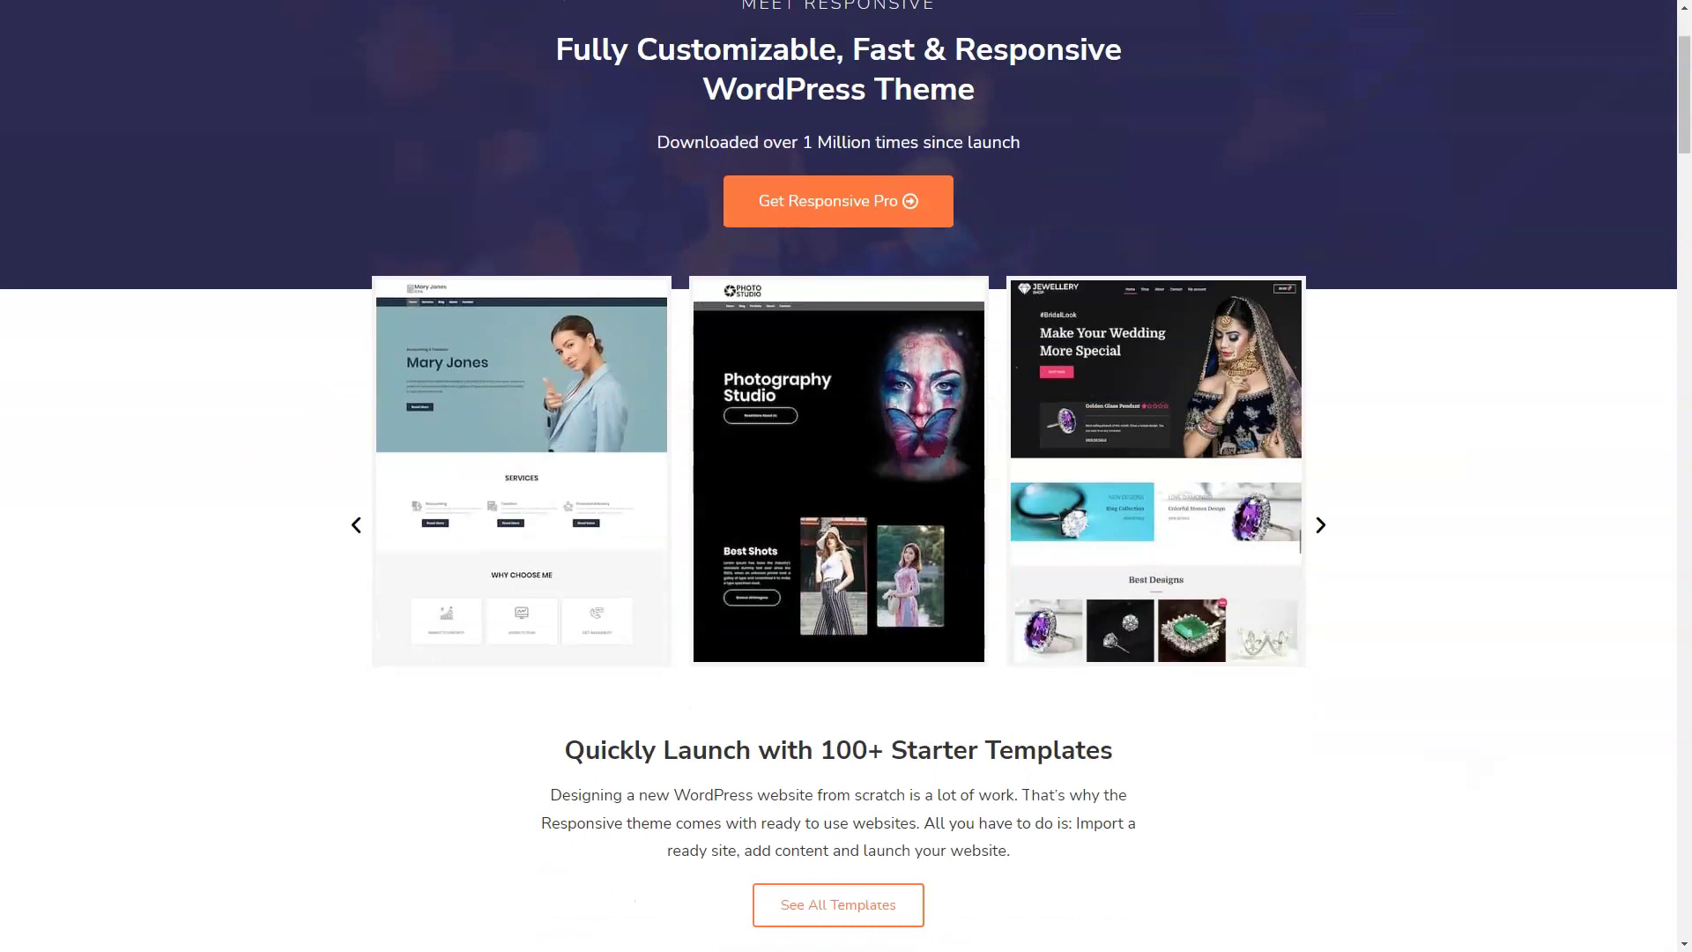
{"action": "scroll", "coordinate": [846, 476], "scroll_direction": "down", "scroll_amount": 1}
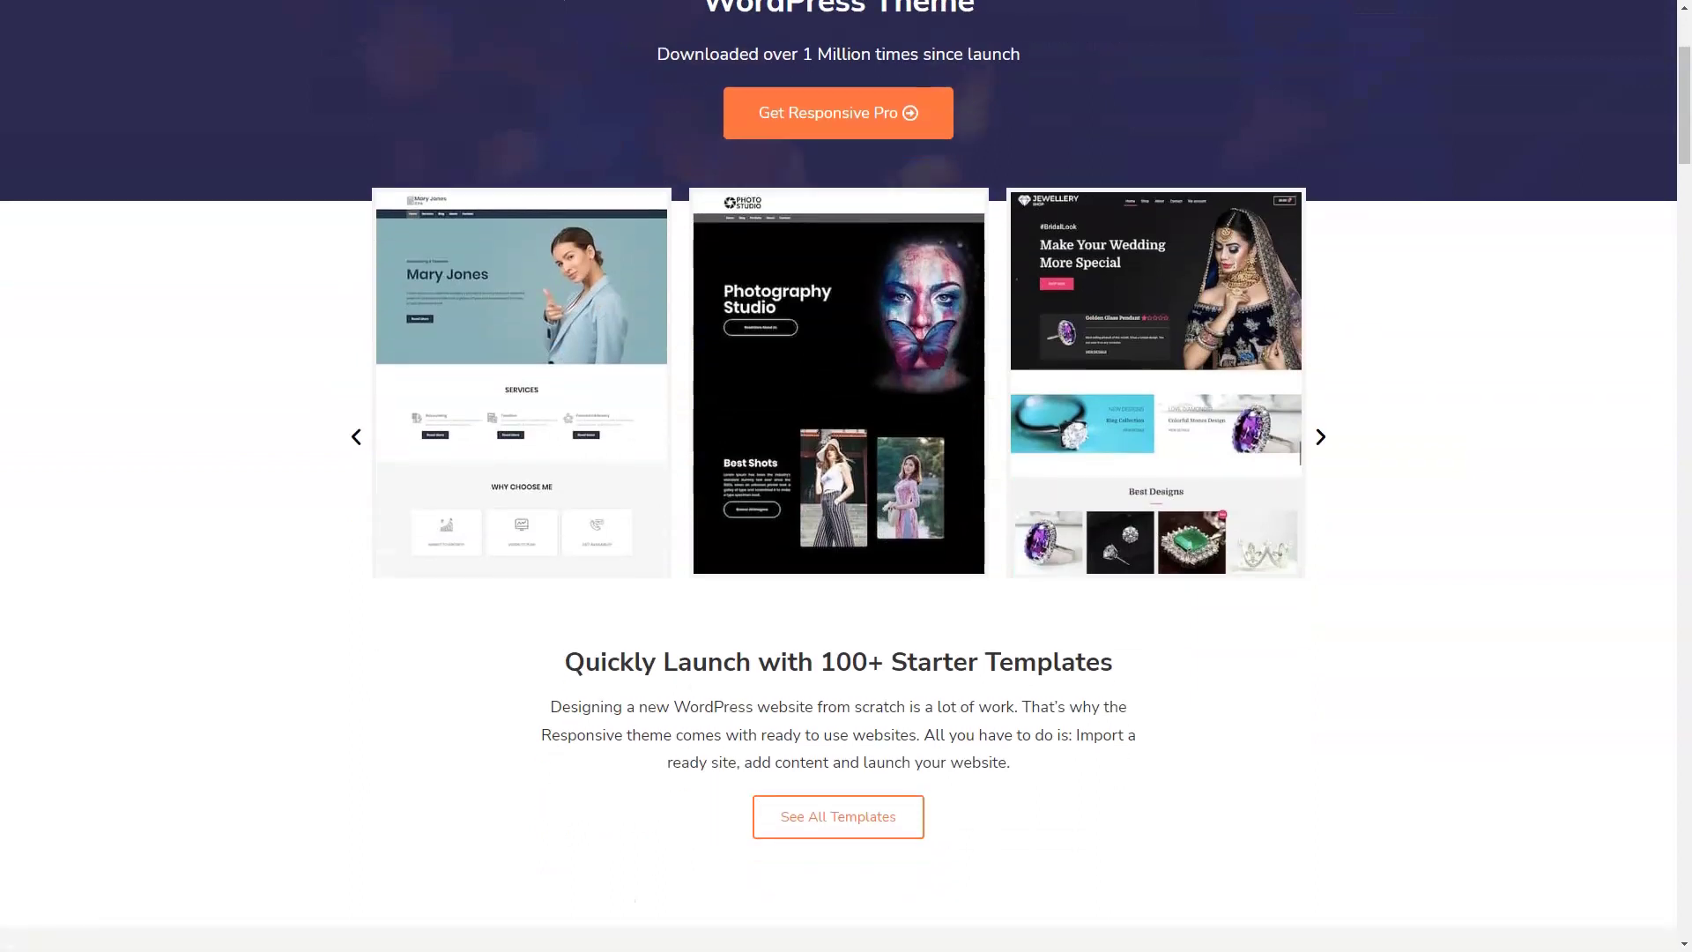
{"action": "scroll", "coordinate": [847, 476], "scroll_direction": "down", "scroll_amount": 1}
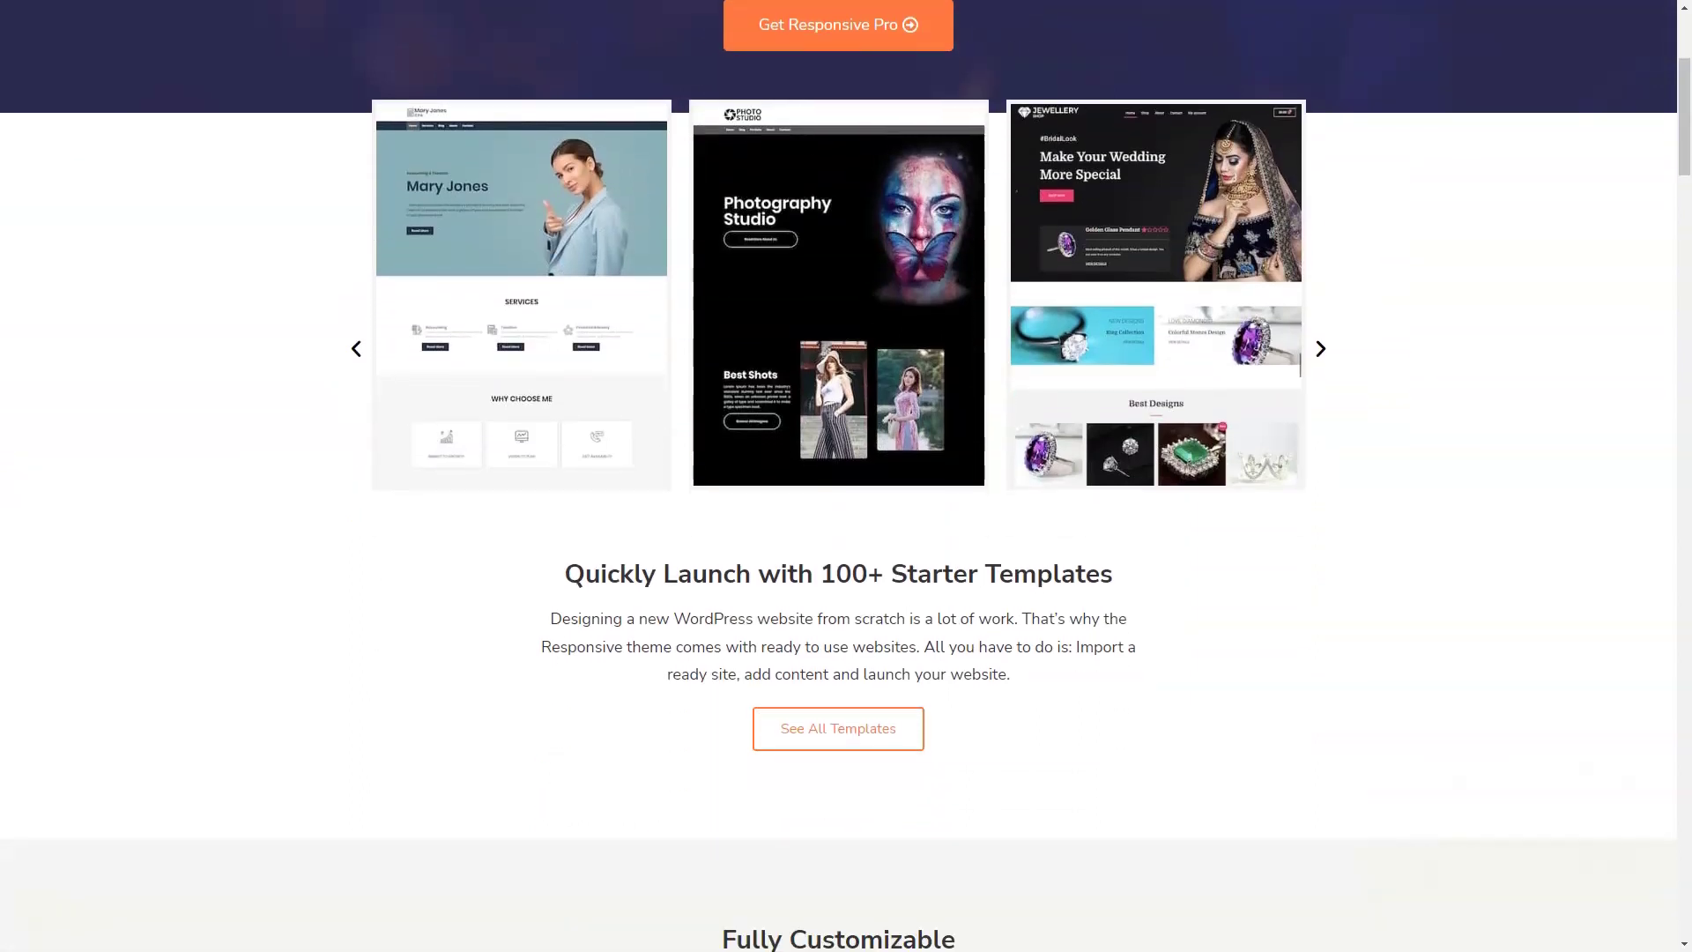
{"action": "scroll", "coordinate": [847, 476], "scroll_direction": "down", "scroll_amount": 1}
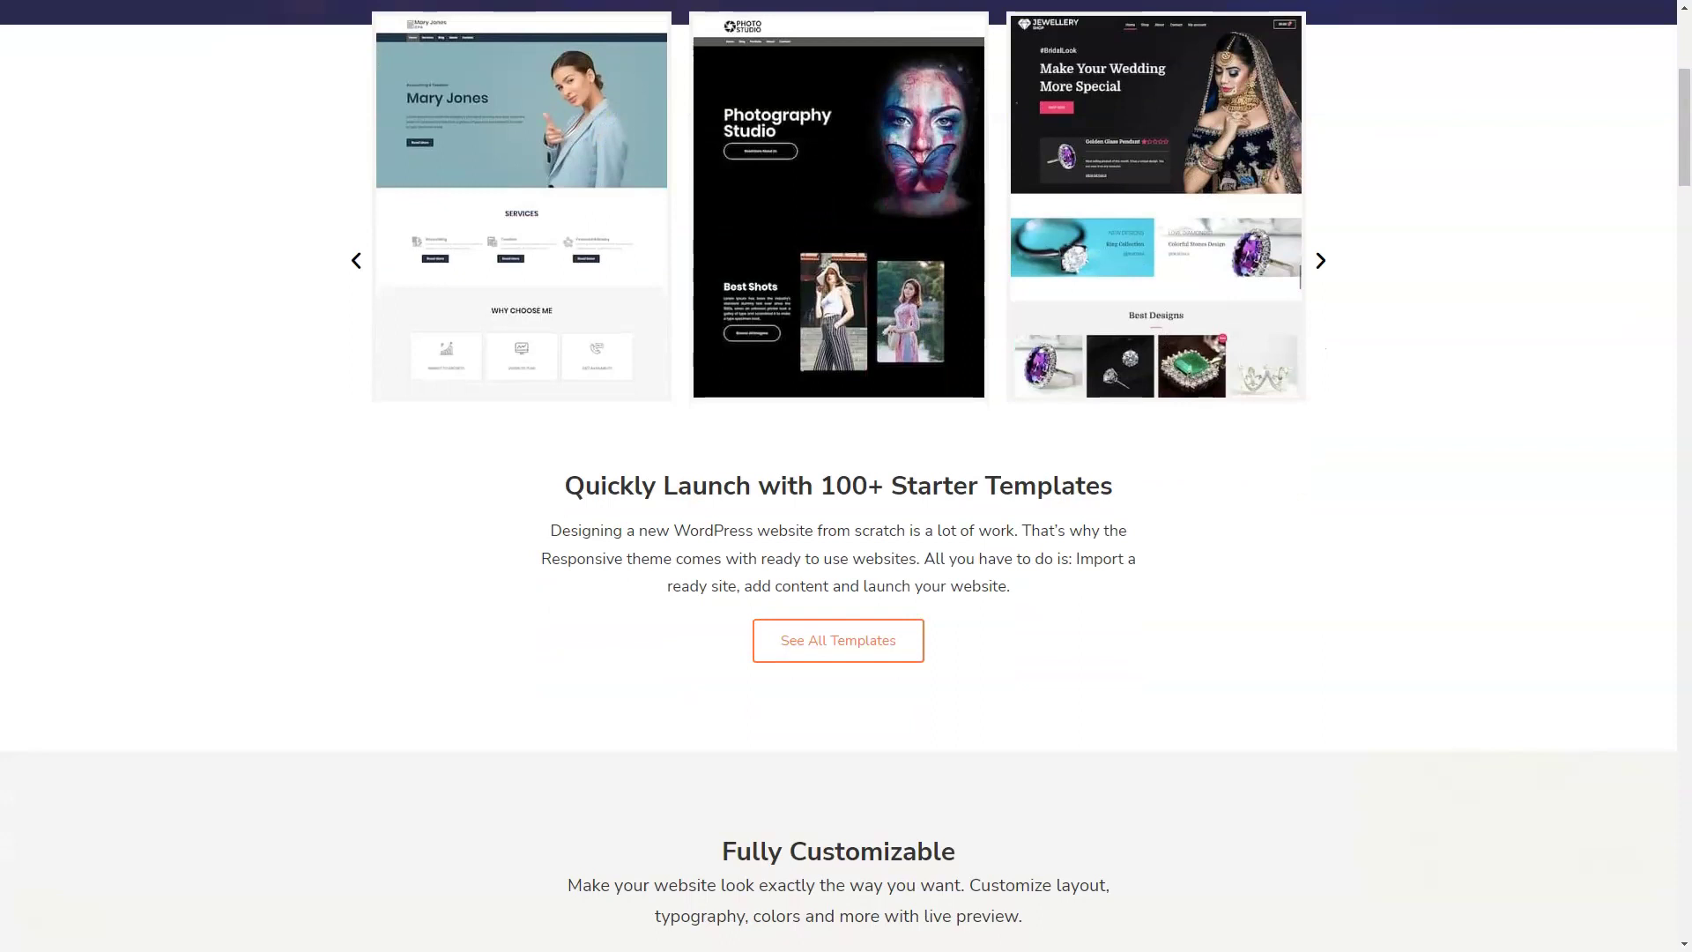
{"action": "scroll", "coordinate": [847, 476], "scroll_direction": "down", "scroll_amount": 1}
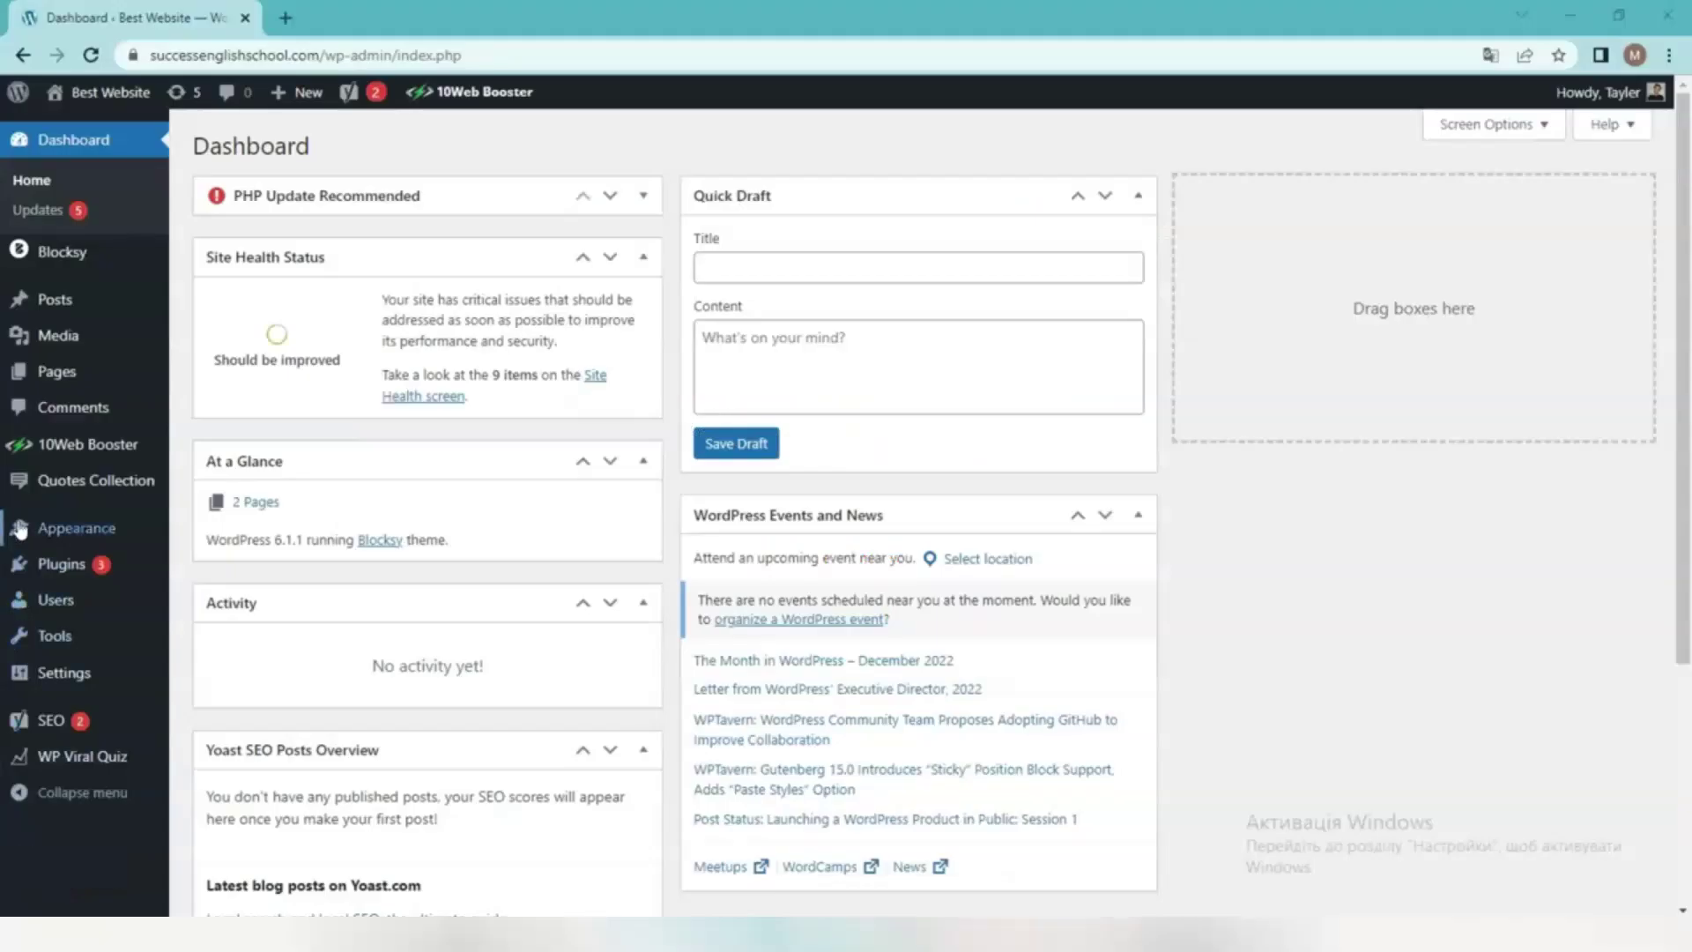
{"action": "mouse_move", "coordinate": [76, 528]}
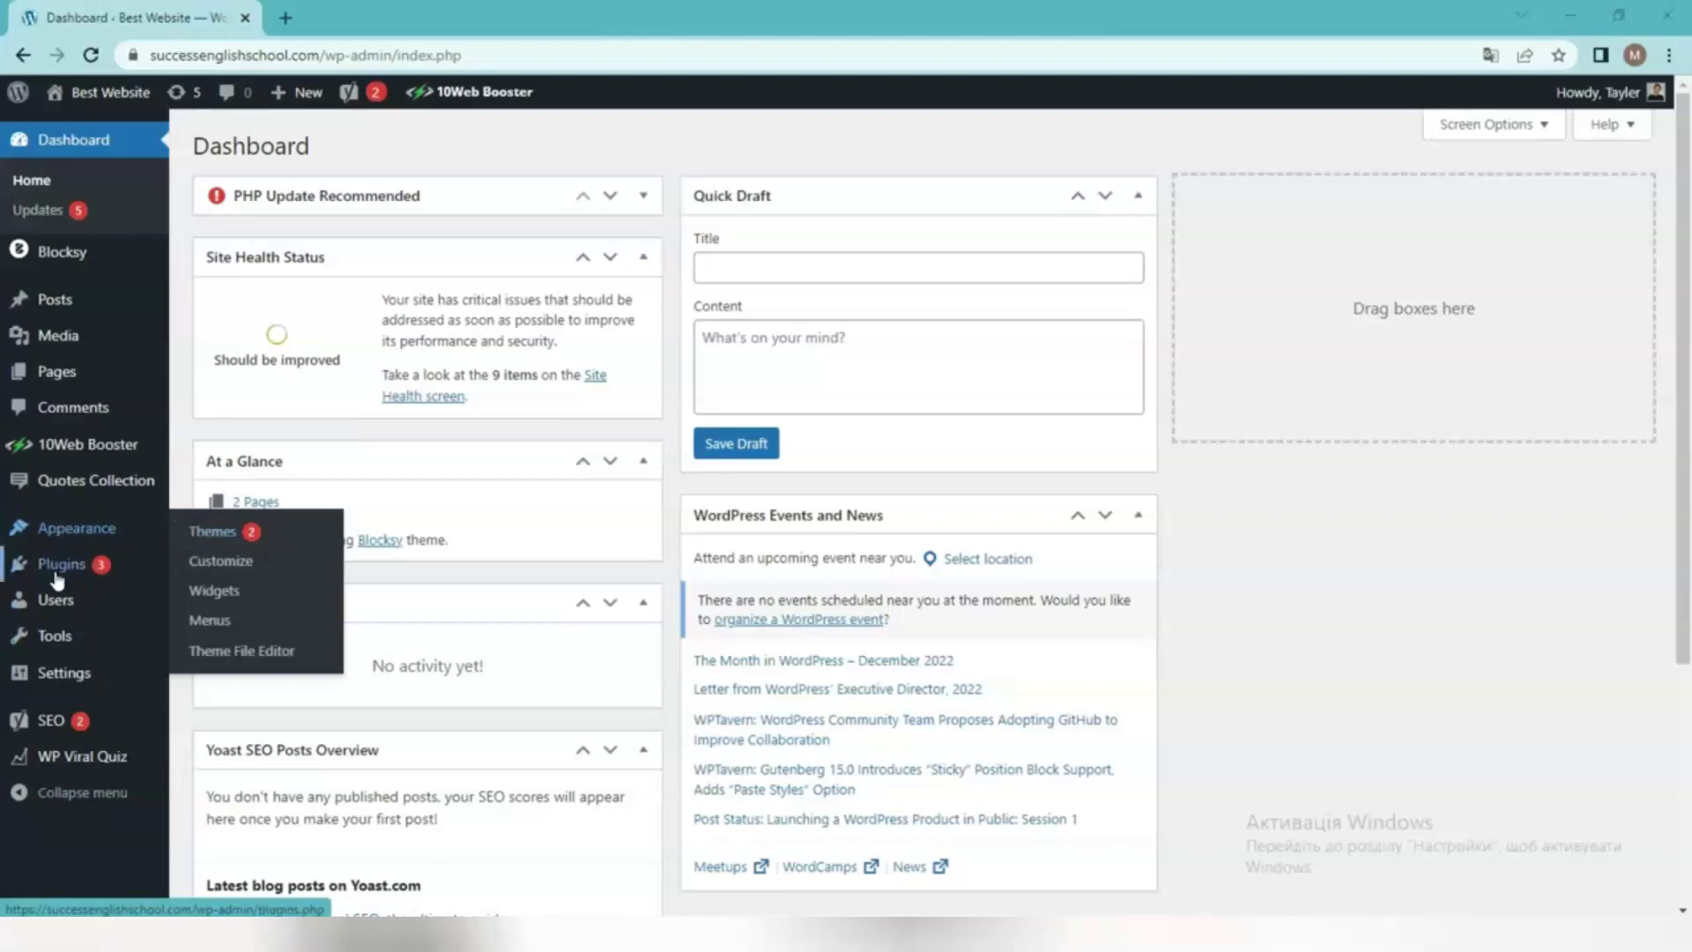
- Go to Plugins > Add New from the admin sidebar
{"action": "mouse_move", "coordinate": [58, 578]}
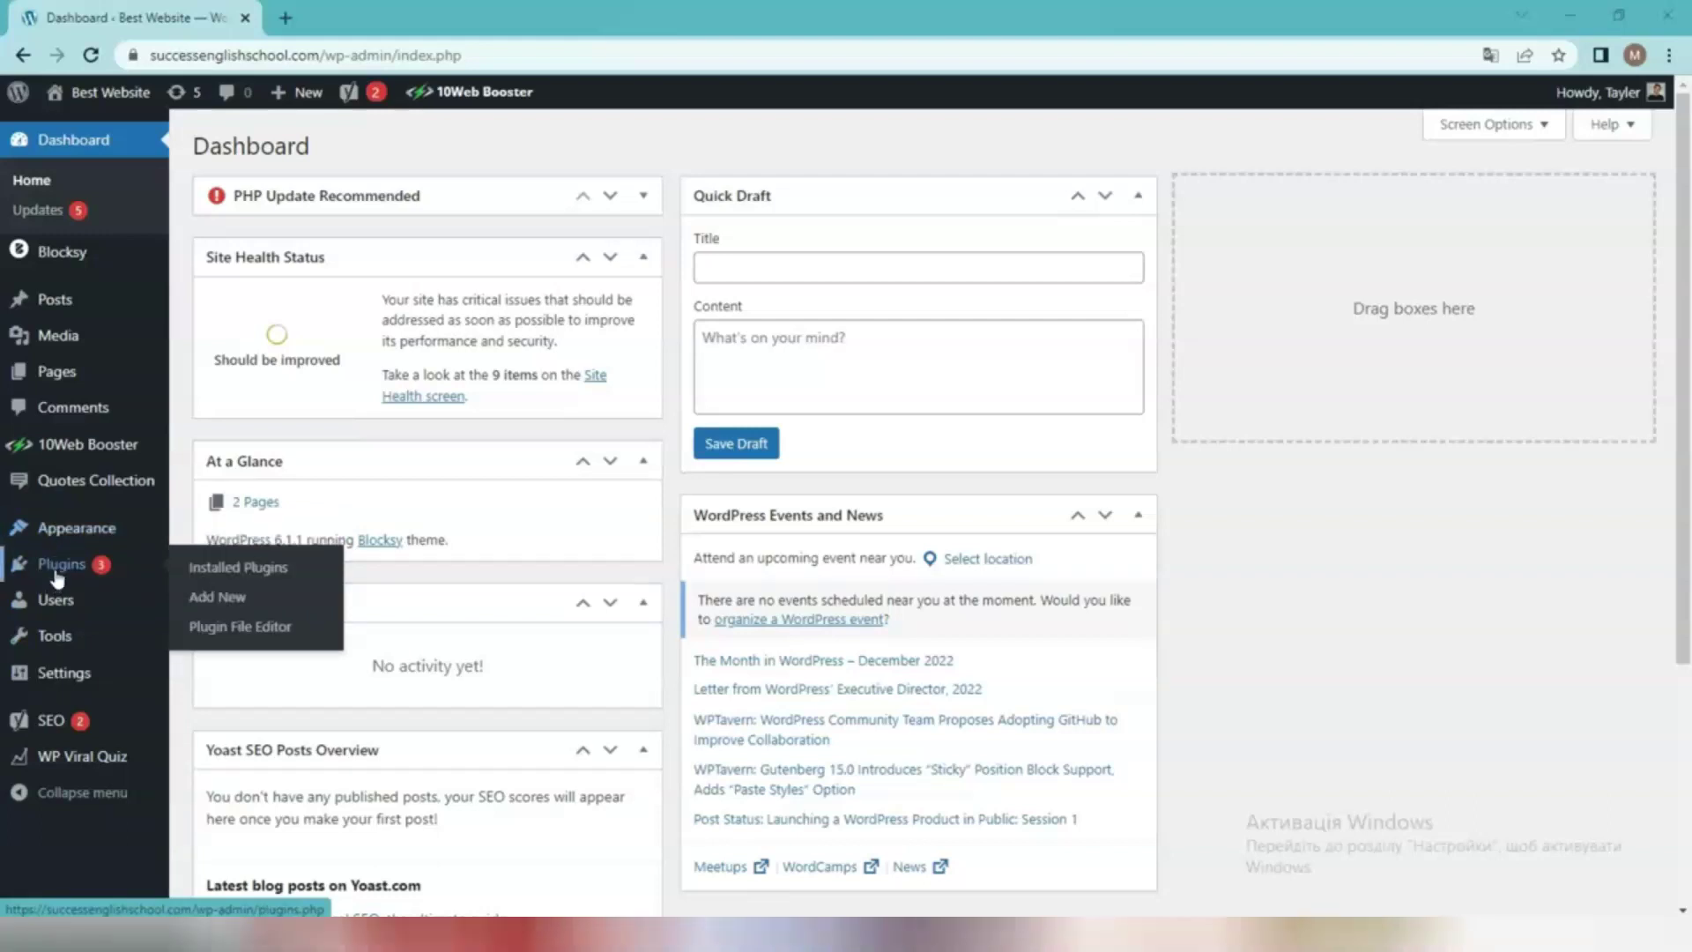
{"action": "left_click", "coordinate": [220, 601]}
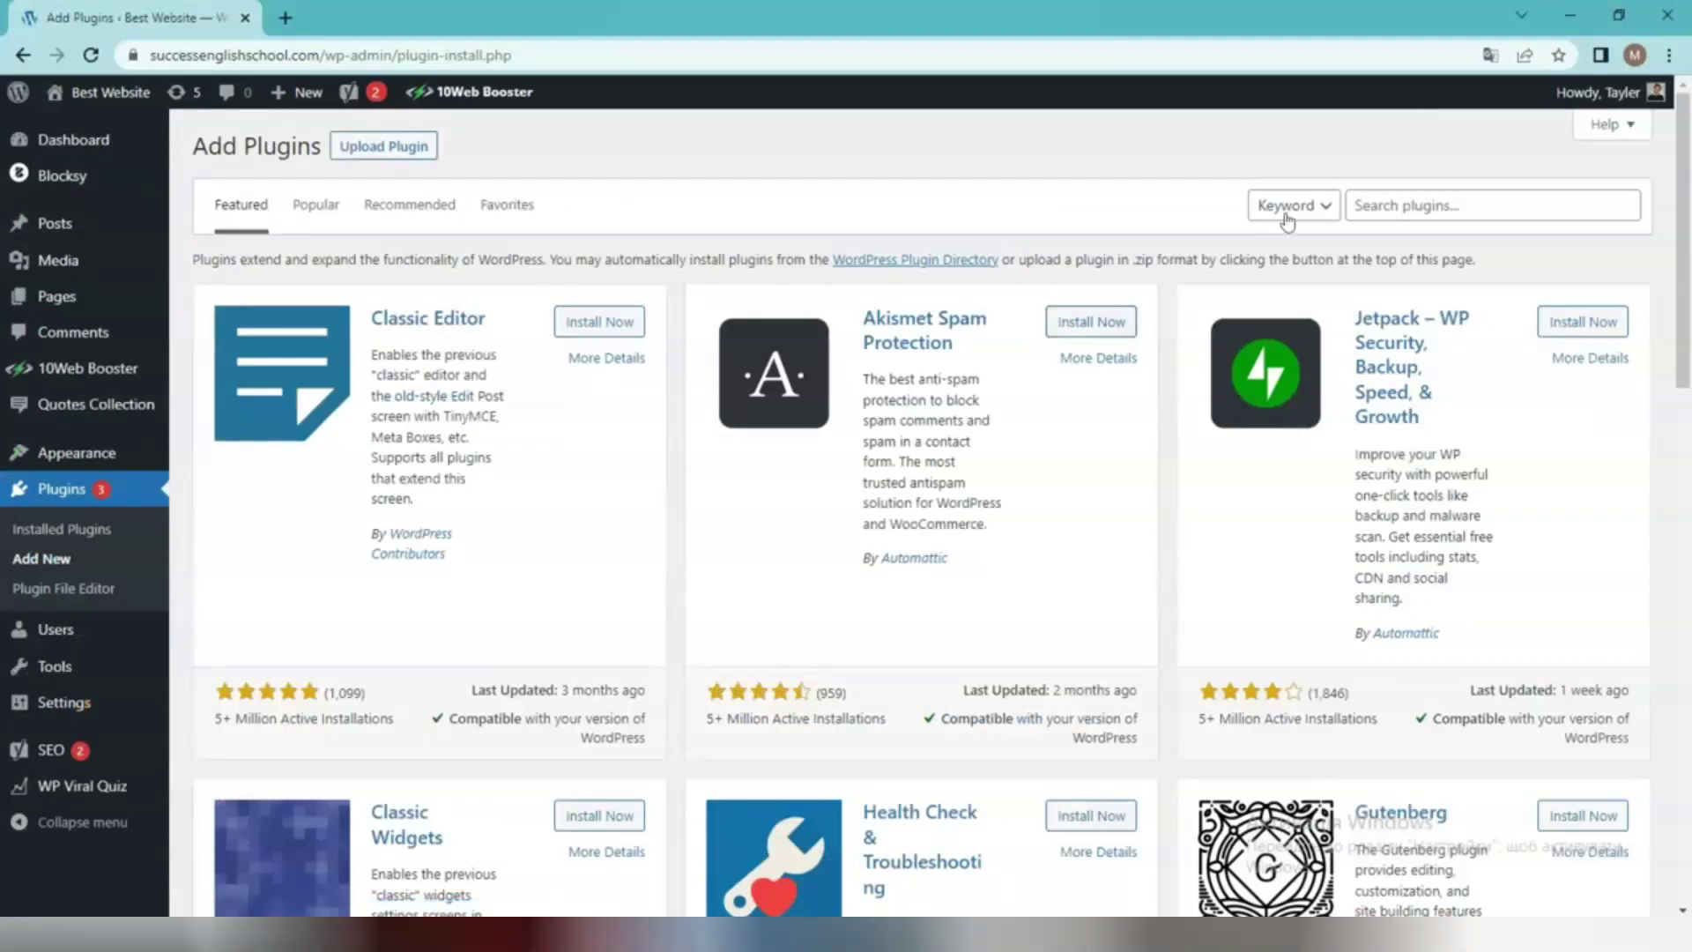
- Search the plugin directory for 'Responsive Starter Templates'
{"action": "left_click", "coordinate": [1413, 201]}
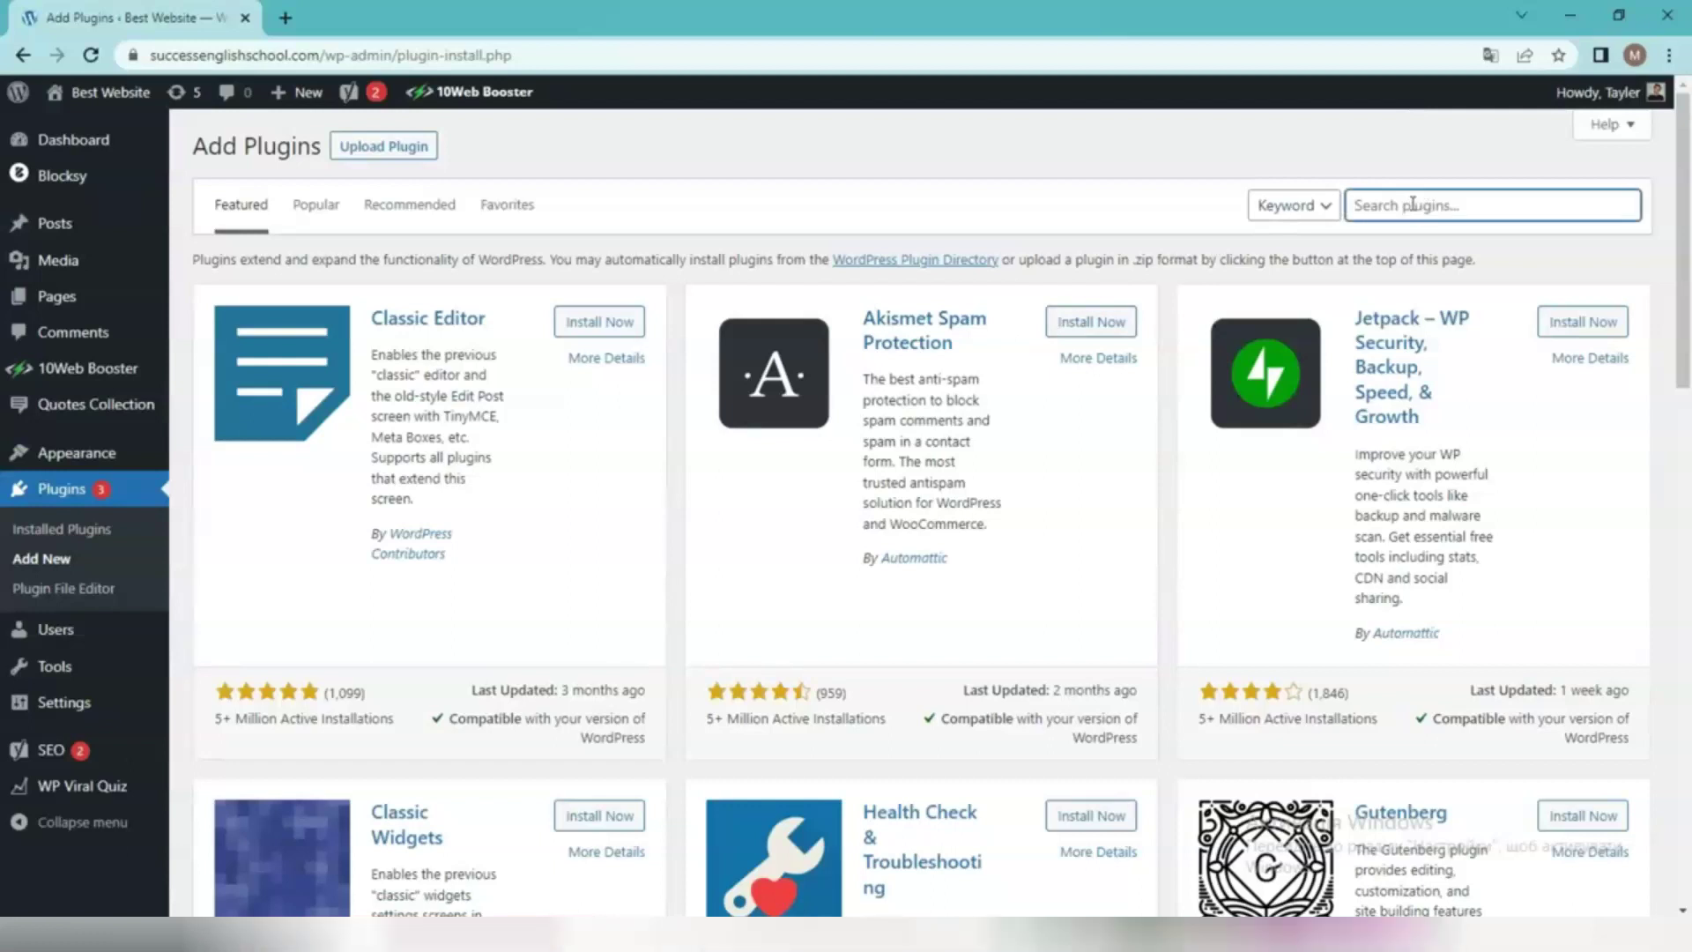
{"action": "type", "text": "Responsive Starter Templates"}
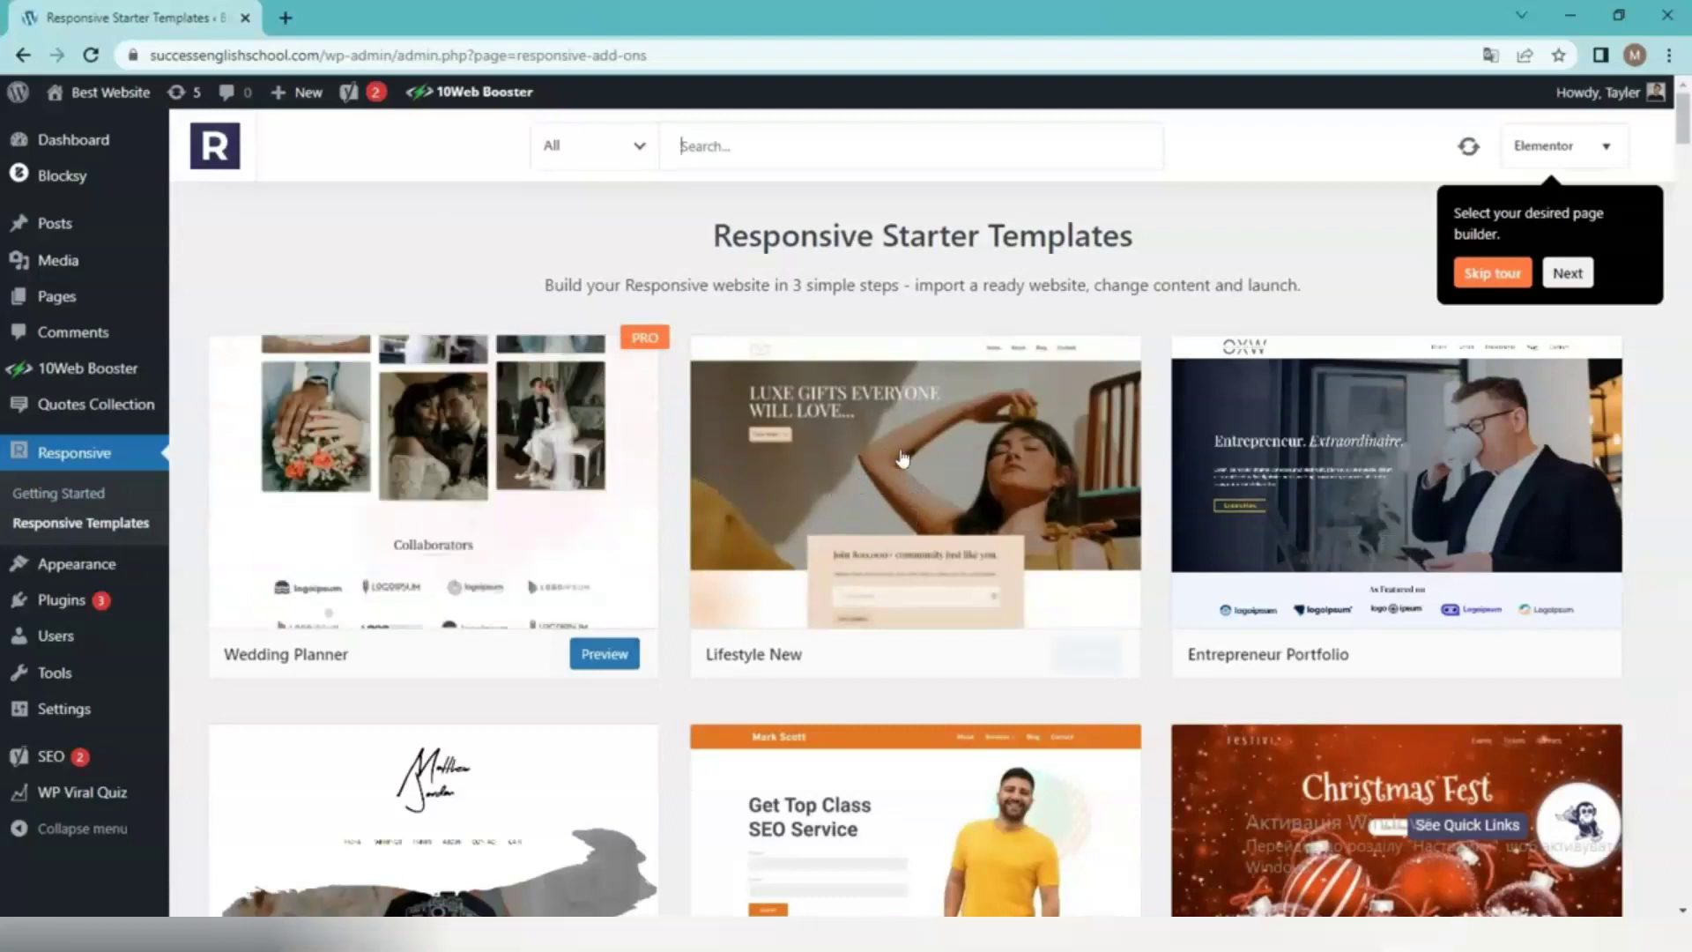
{"action": "mouse_move", "coordinate": [1022, 472]}
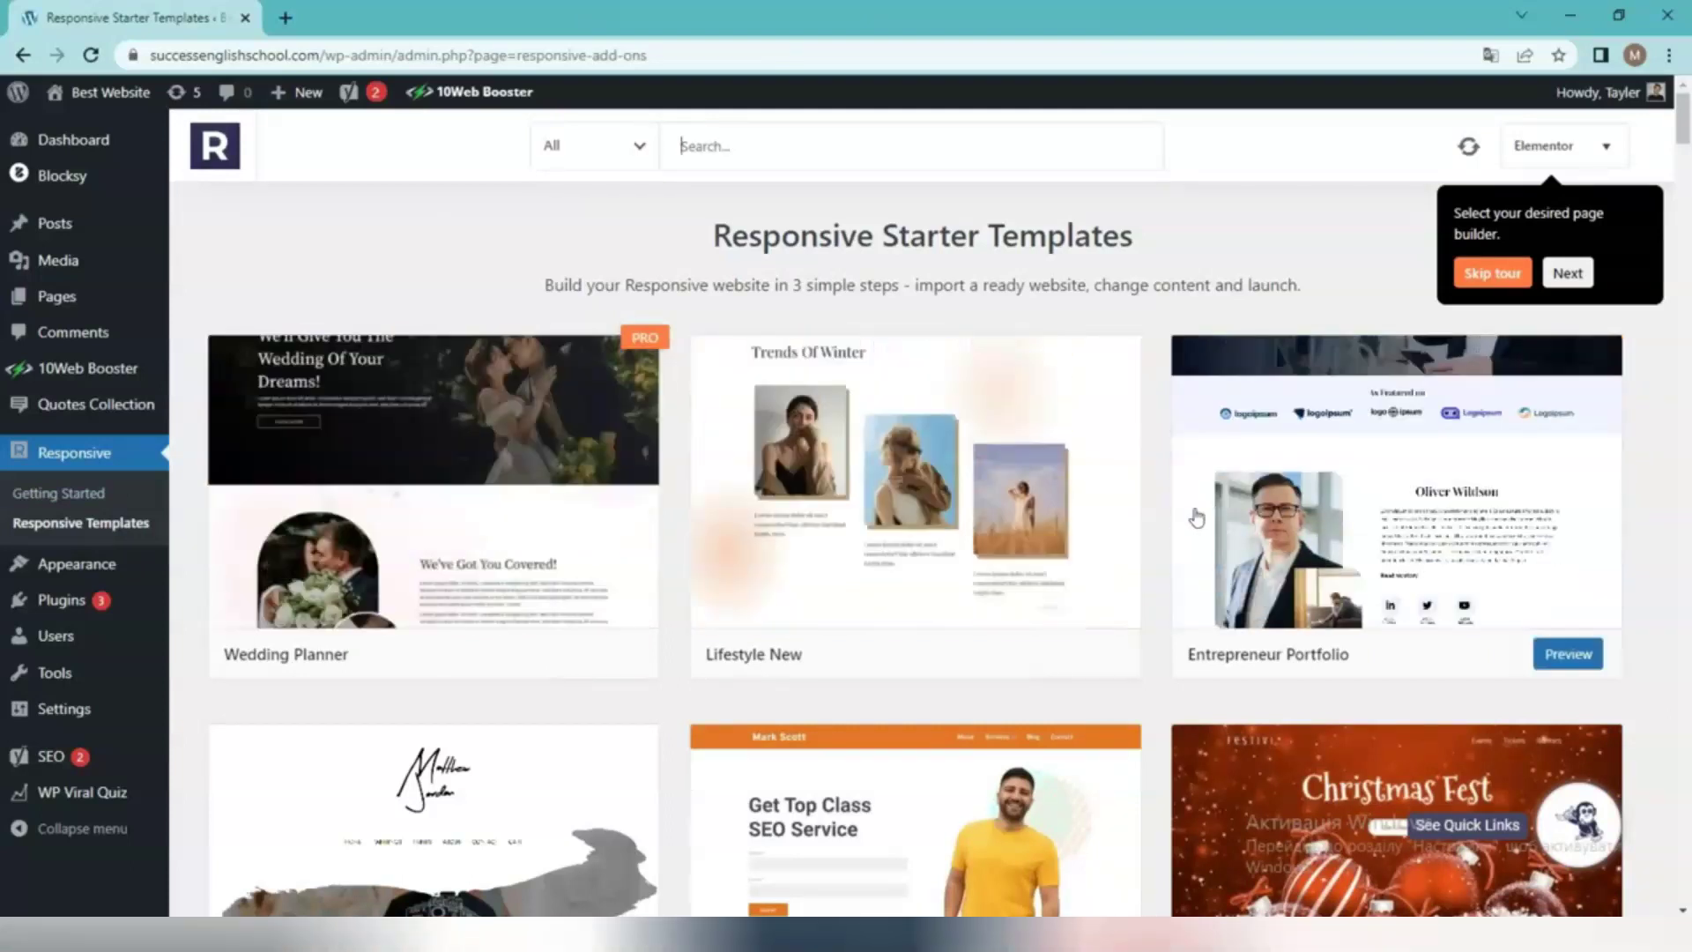
{"action": "scroll", "coordinate": [1189, 524], "scroll_direction": "down", "scroll_amount": 2}
{"action": "scroll", "coordinate": [1189, 524], "scroll_direction": "down", "scroll_amount": 1}
{"action": "scroll", "coordinate": [1189, 524], "scroll_direction": "down", "scroll_amount": 2}
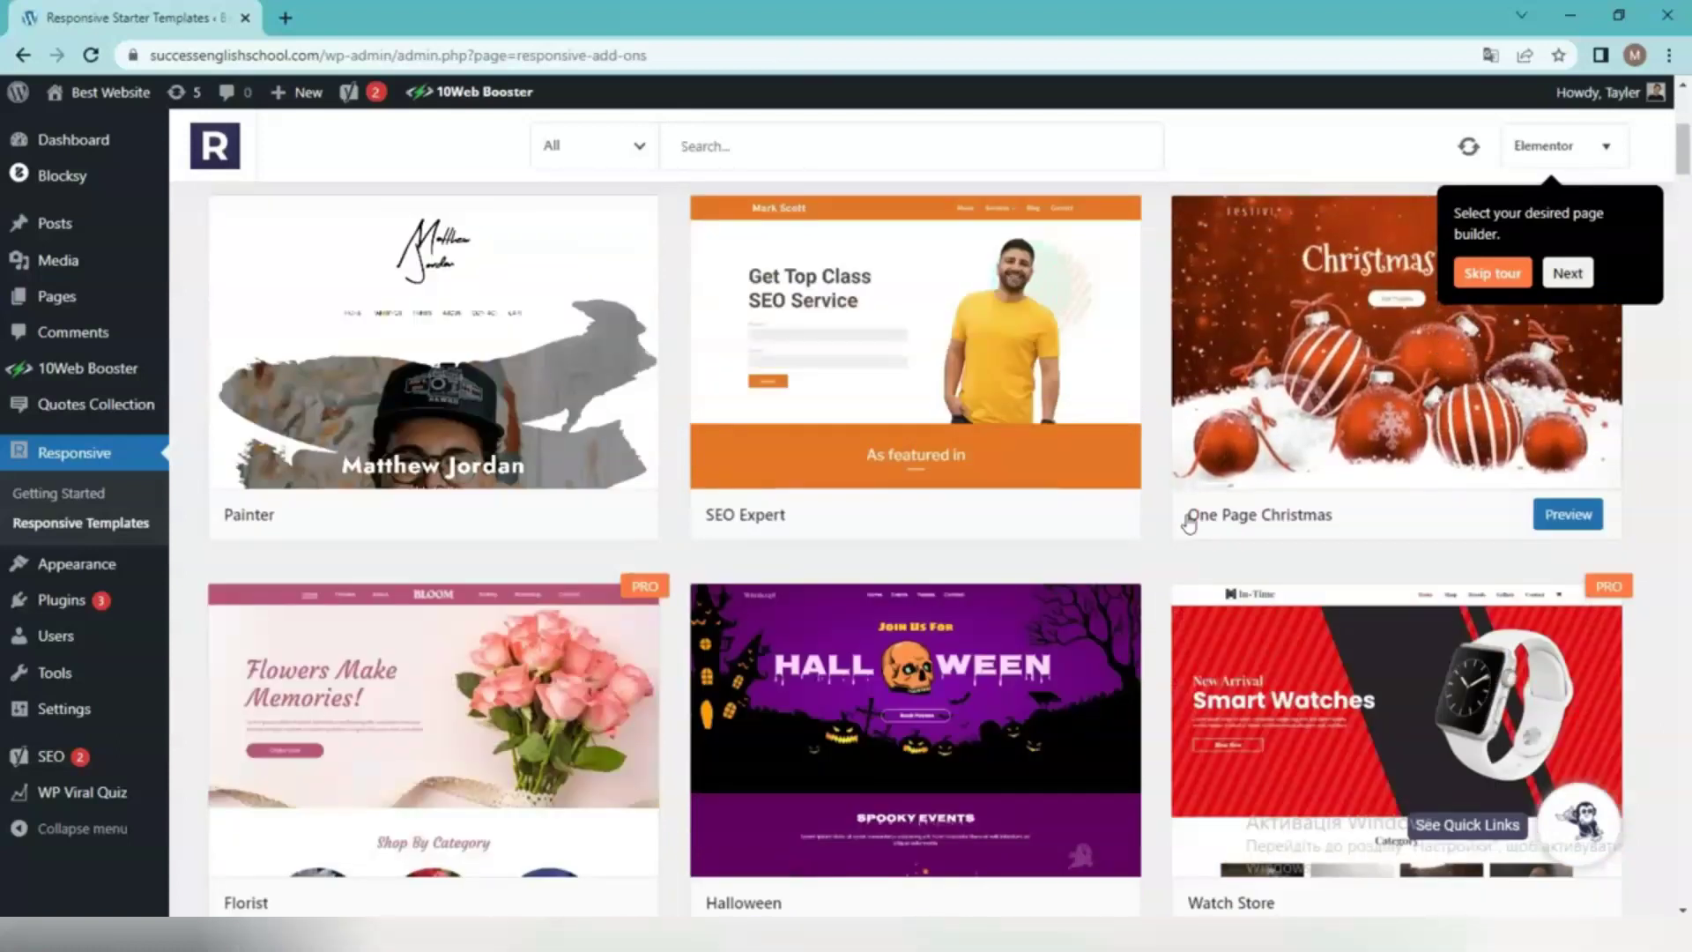
{"action": "scroll", "coordinate": [1189, 523], "scroll_direction": "down", "scroll_amount": 8}
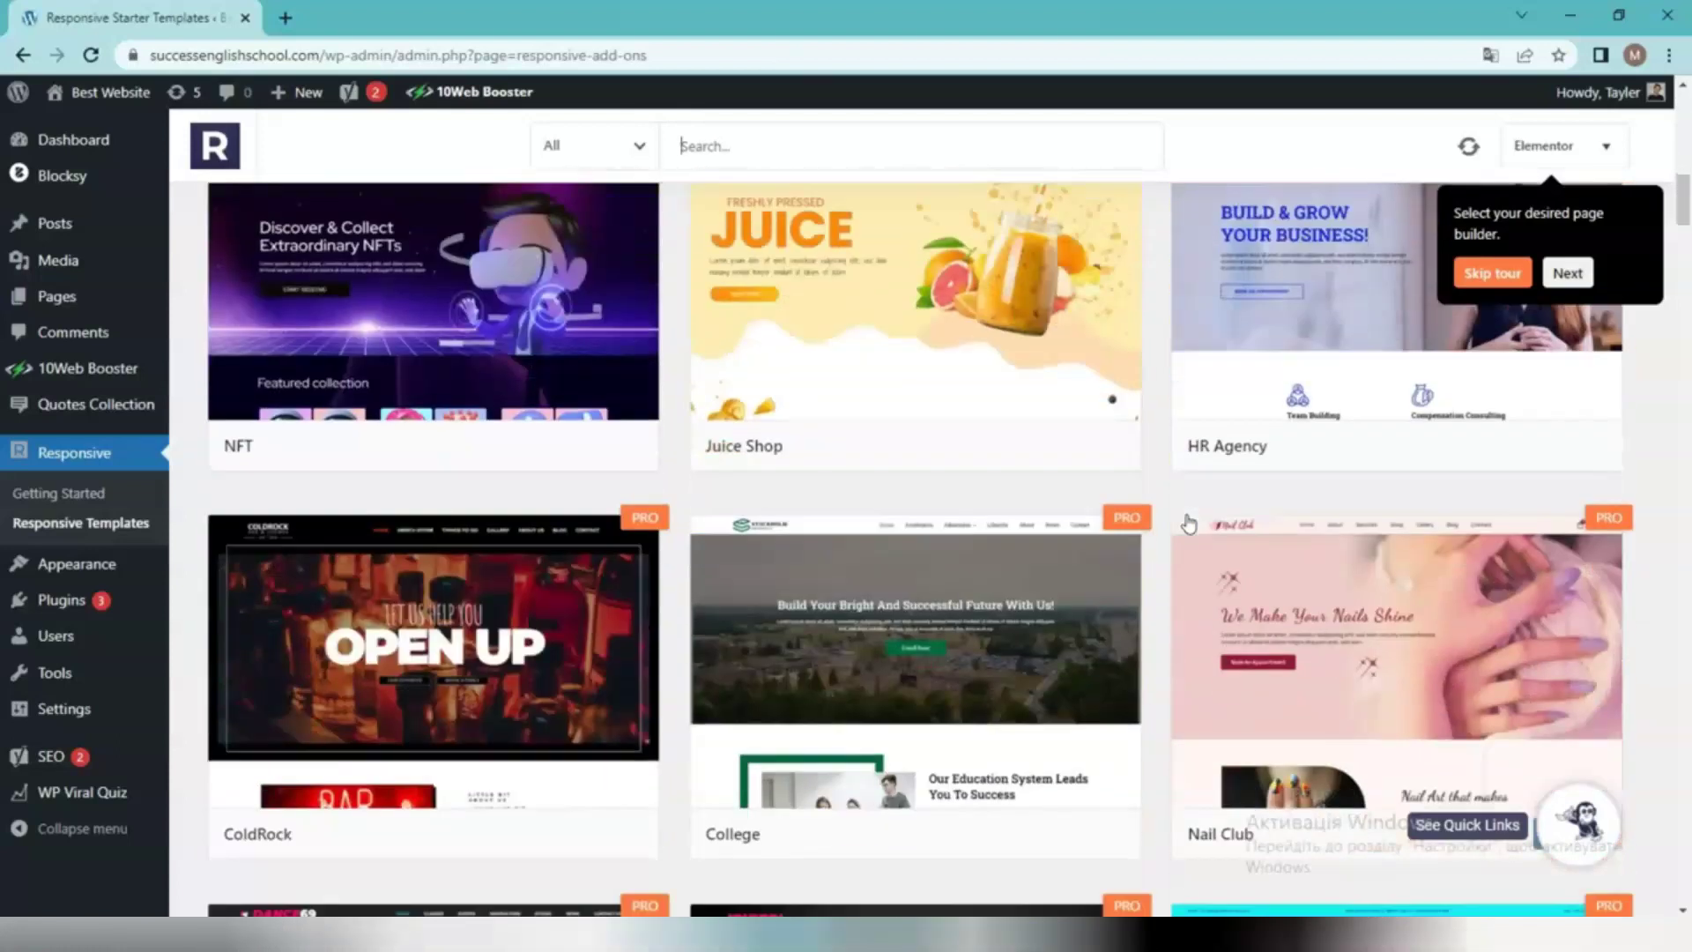
{"action": "scroll", "coordinate": [1189, 524], "scroll_direction": "down", "scroll_amount": 5}
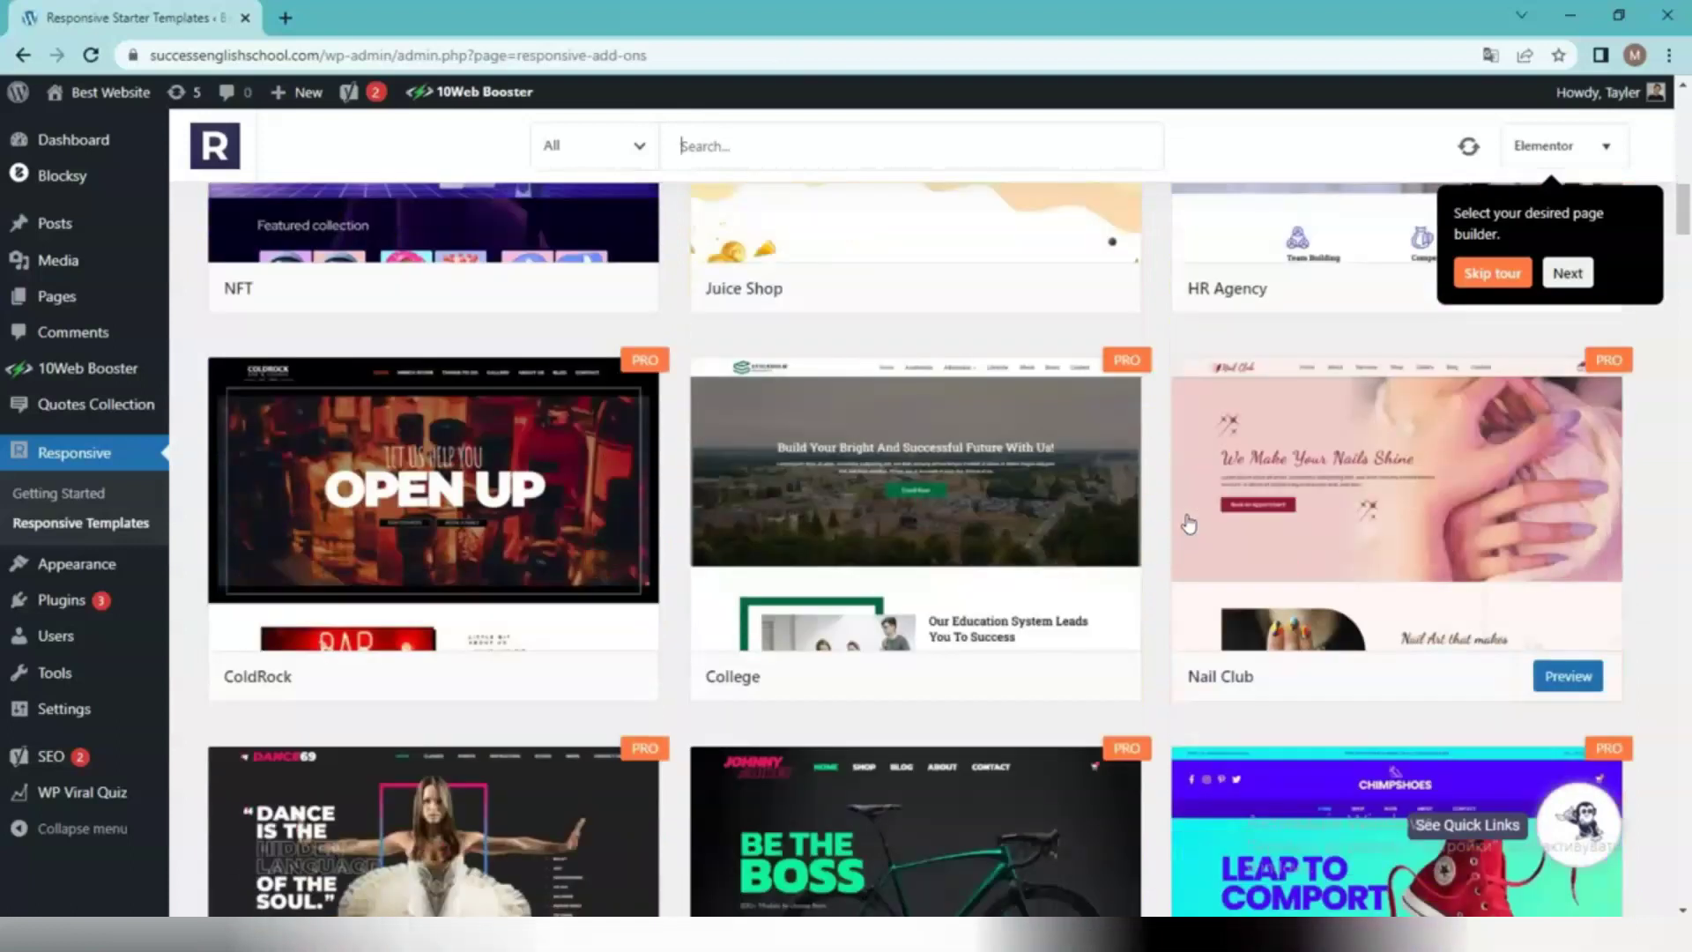
{"action": "scroll", "coordinate": [1189, 523], "scroll_direction": "down", "scroll_amount": 3}
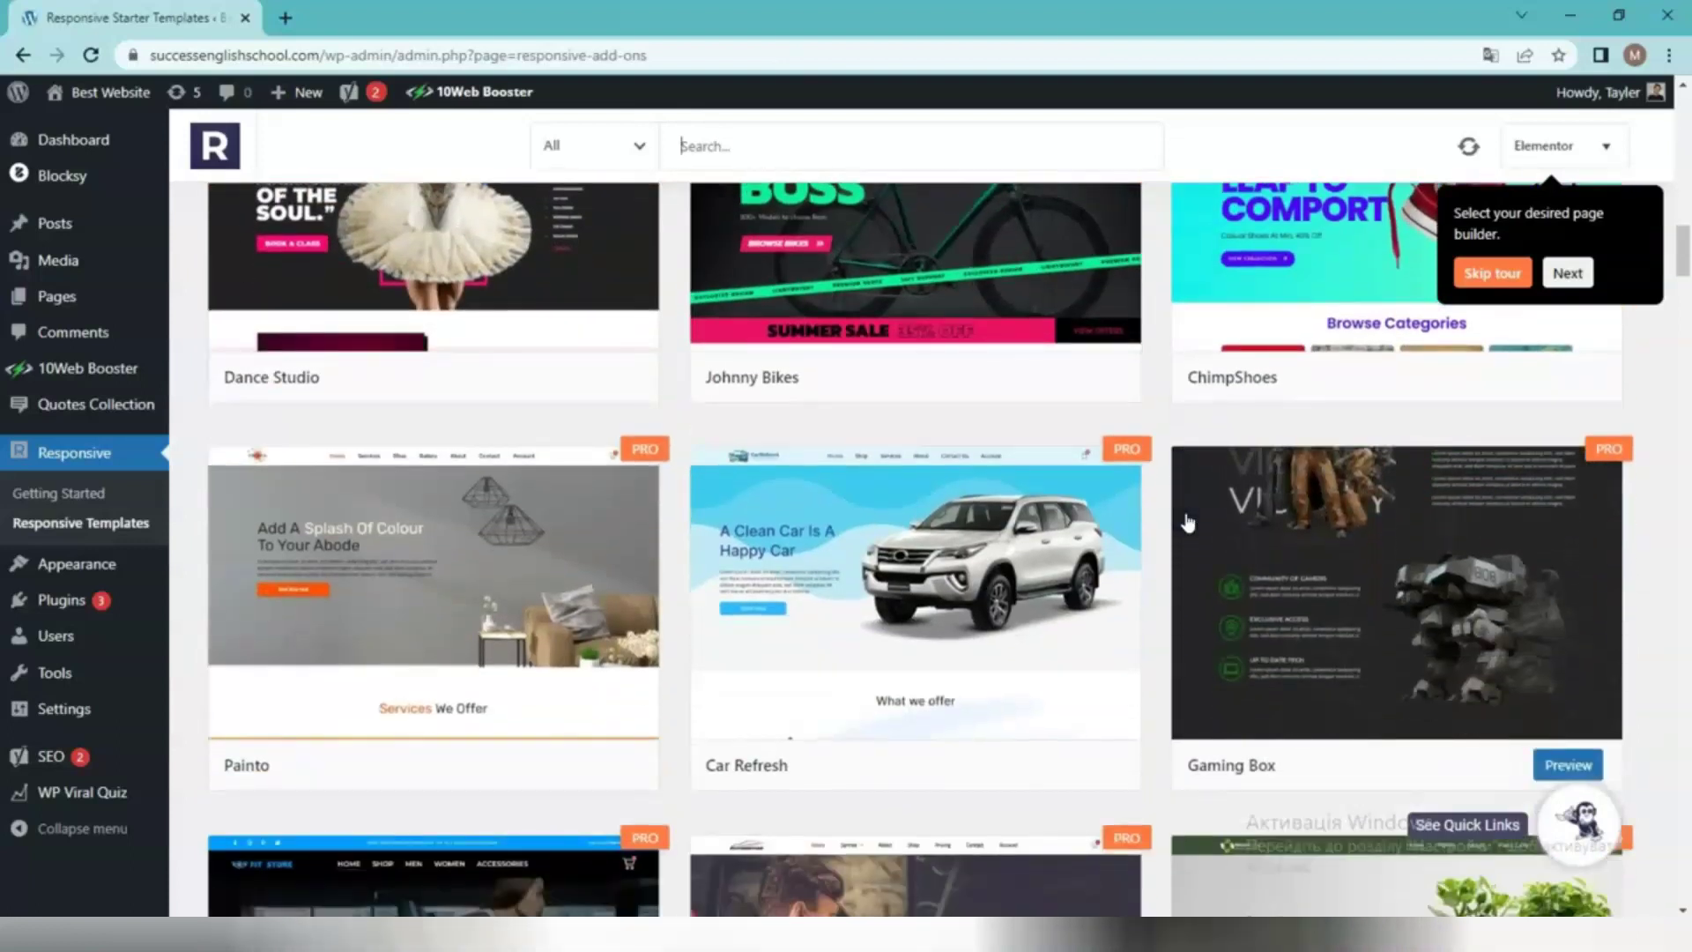
{"action": "scroll", "coordinate": [1189, 523], "scroll_direction": "down", "scroll_amount": 5}
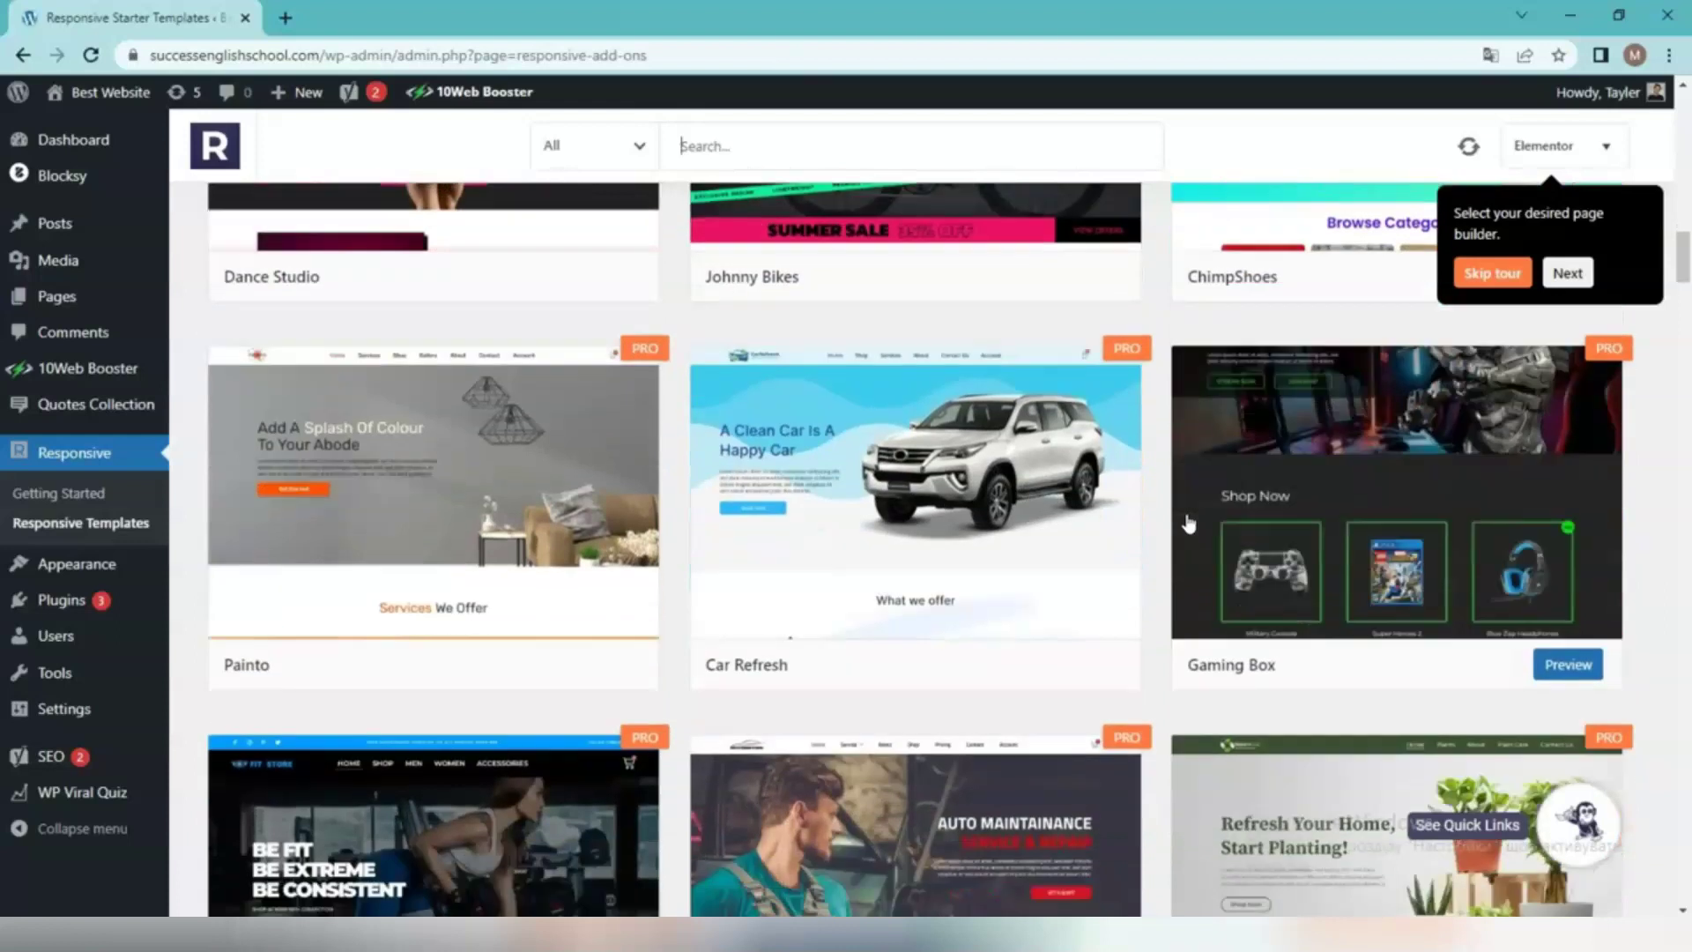
{"action": "scroll", "coordinate": [1189, 524], "scroll_direction": "down", "scroll_amount": 3}
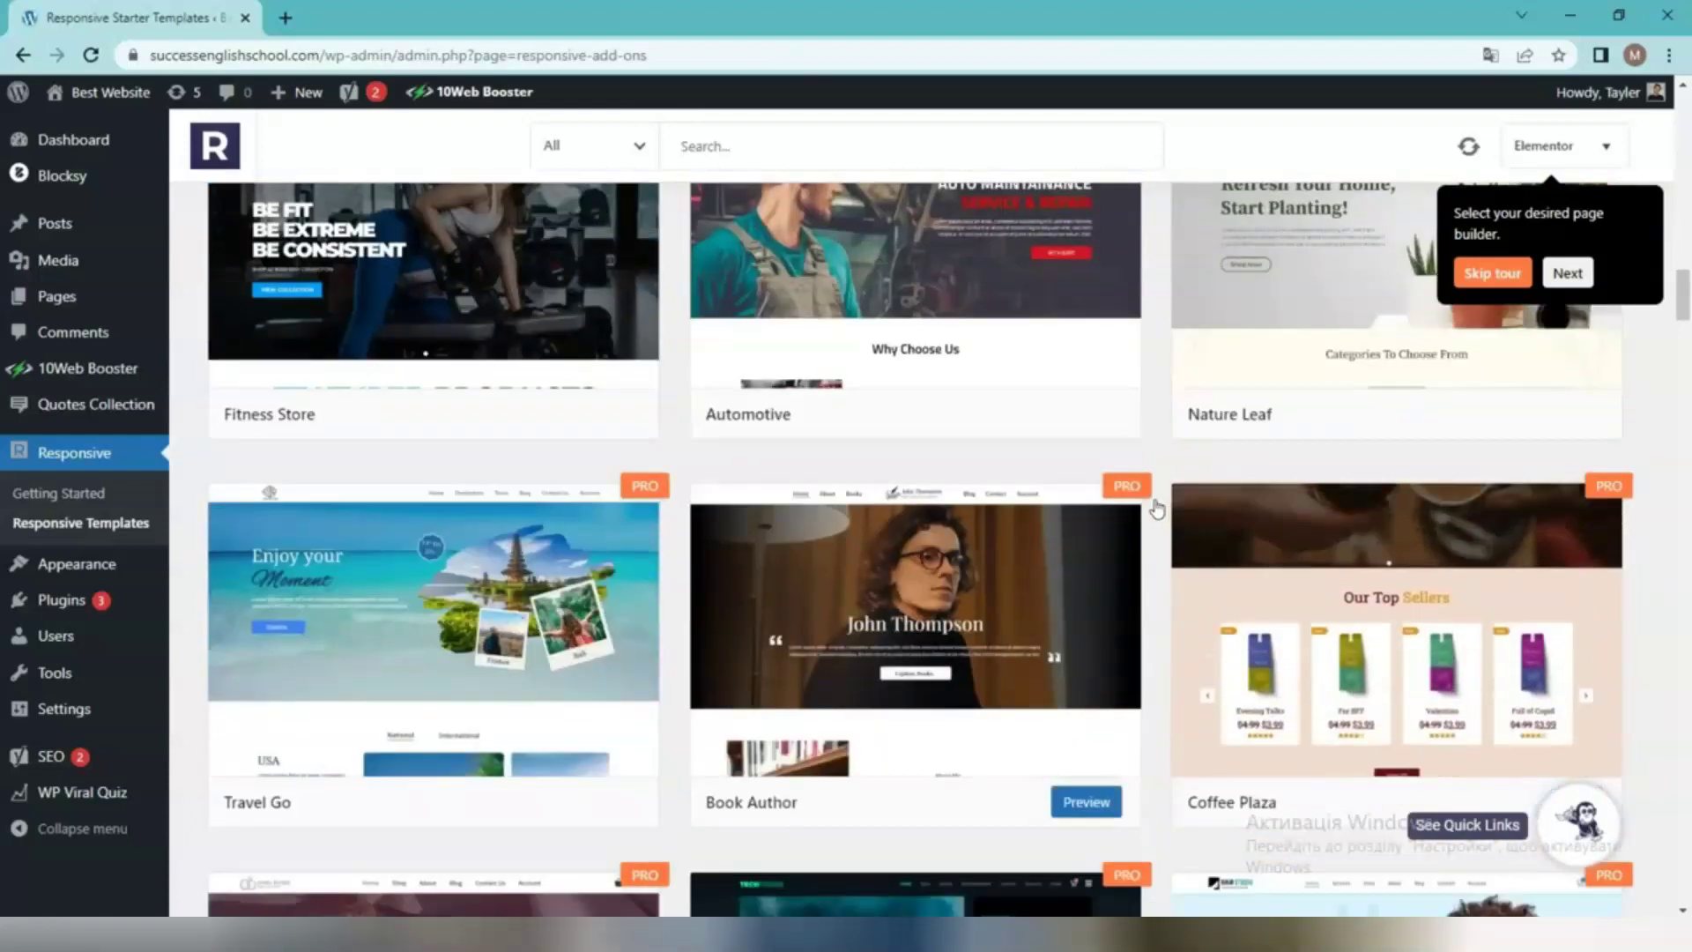
{"action": "scroll", "coordinate": [1157, 508], "scroll_direction": "down", "scroll_amount": 5}
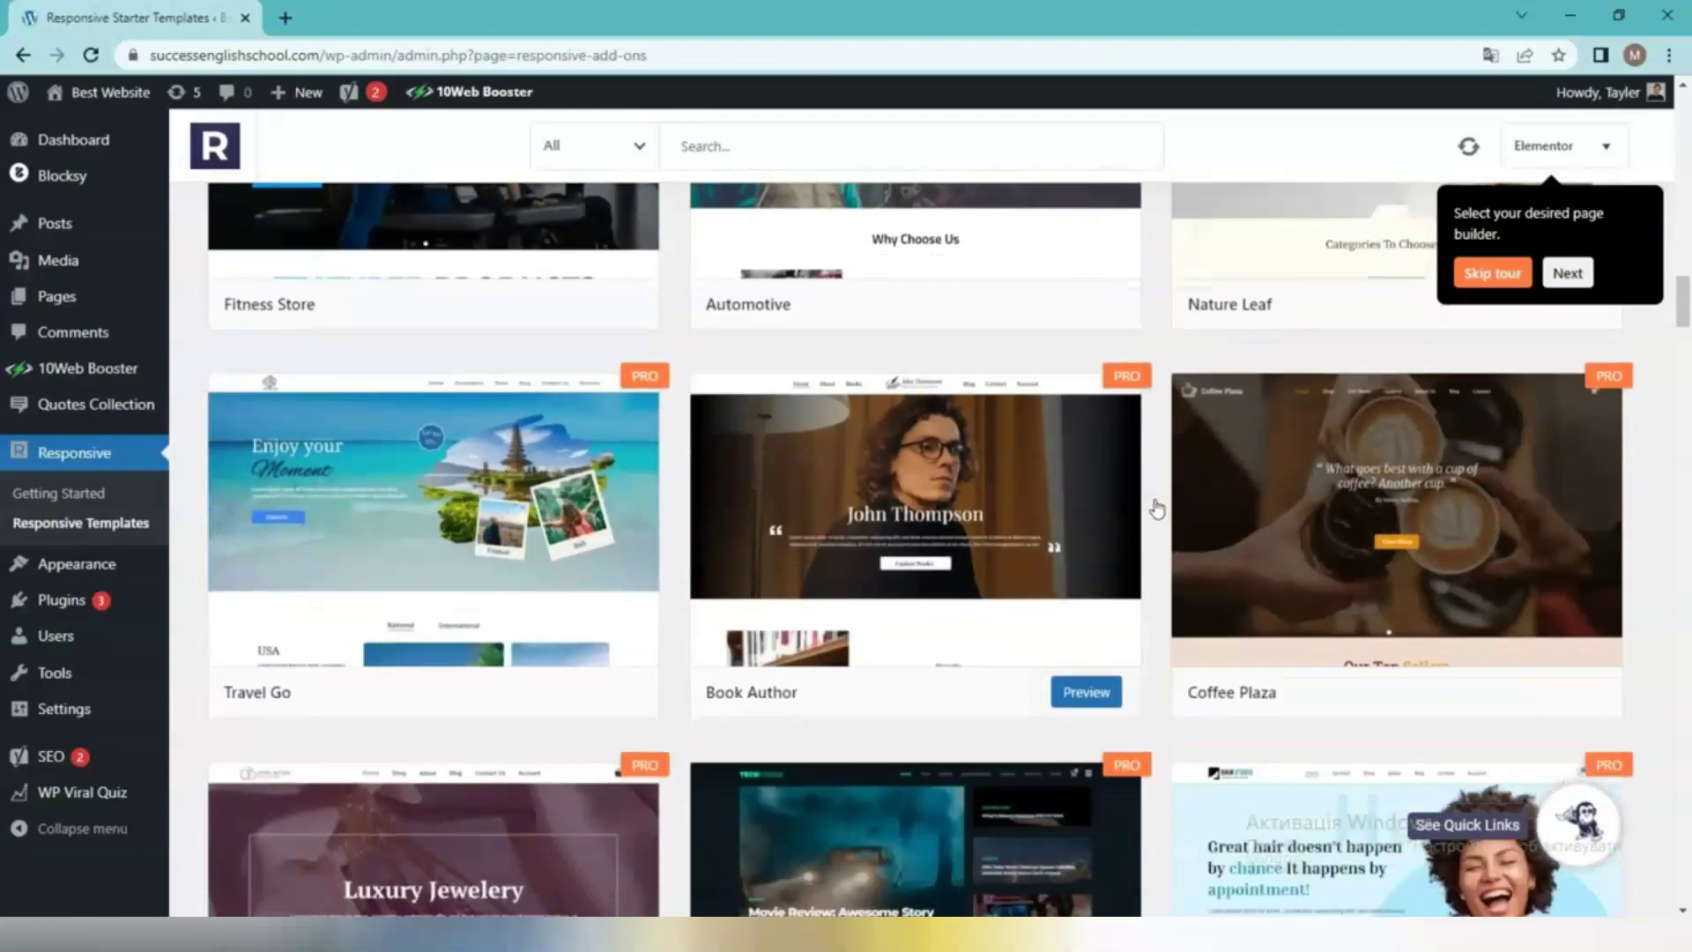
{"action": "scroll", "coordinate": [1158, 508], "scroll_direction": "down", "scroll_amount": 3}
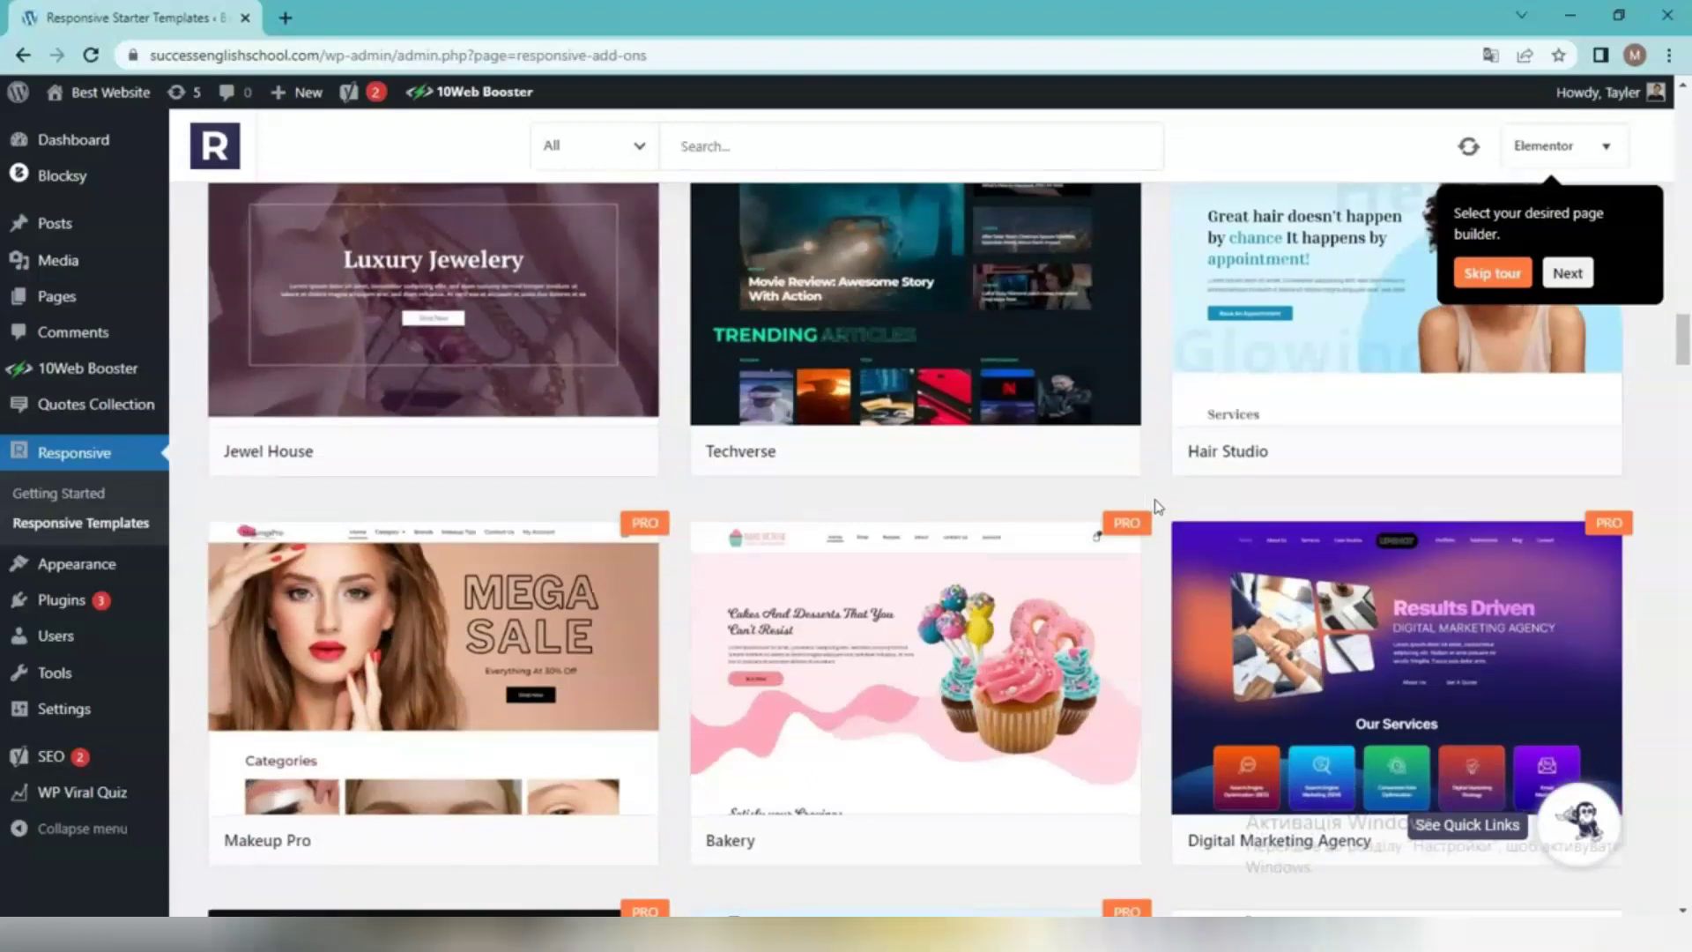
{"action": "scroll", "coordinate": [1157, 509], "scroll_direction": "down", "scroll_amount": 10}
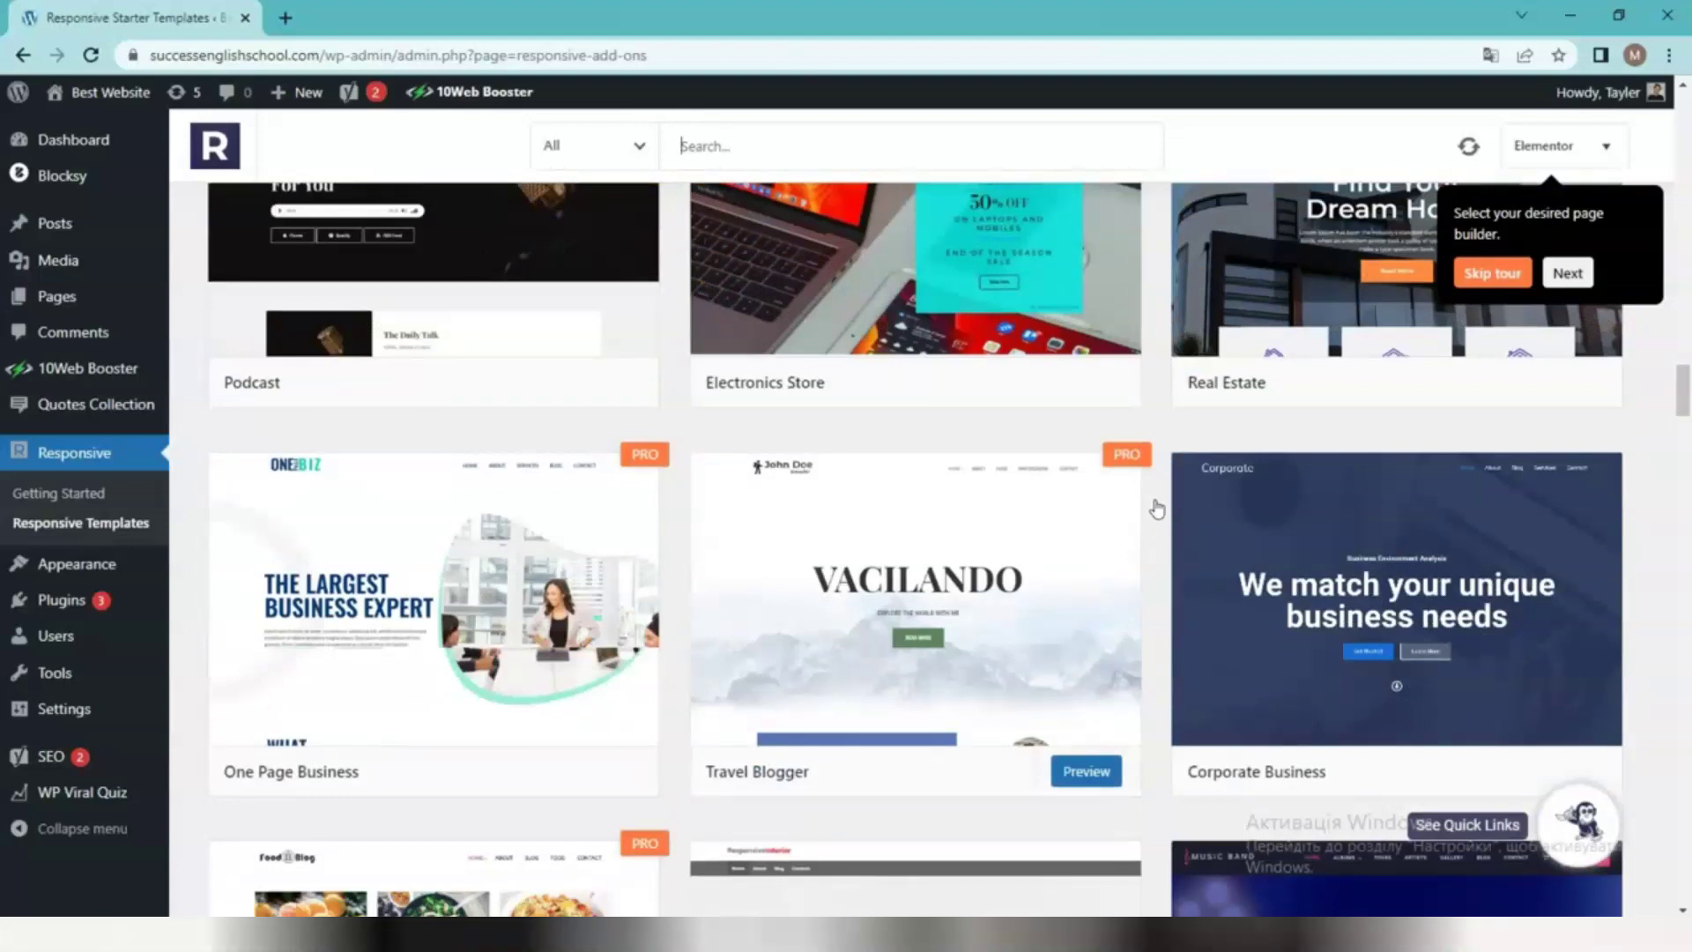
{"action": "scroll", "coordinate": [1157, 509], "scroll_direction": "down", "scroll_amount": 9}
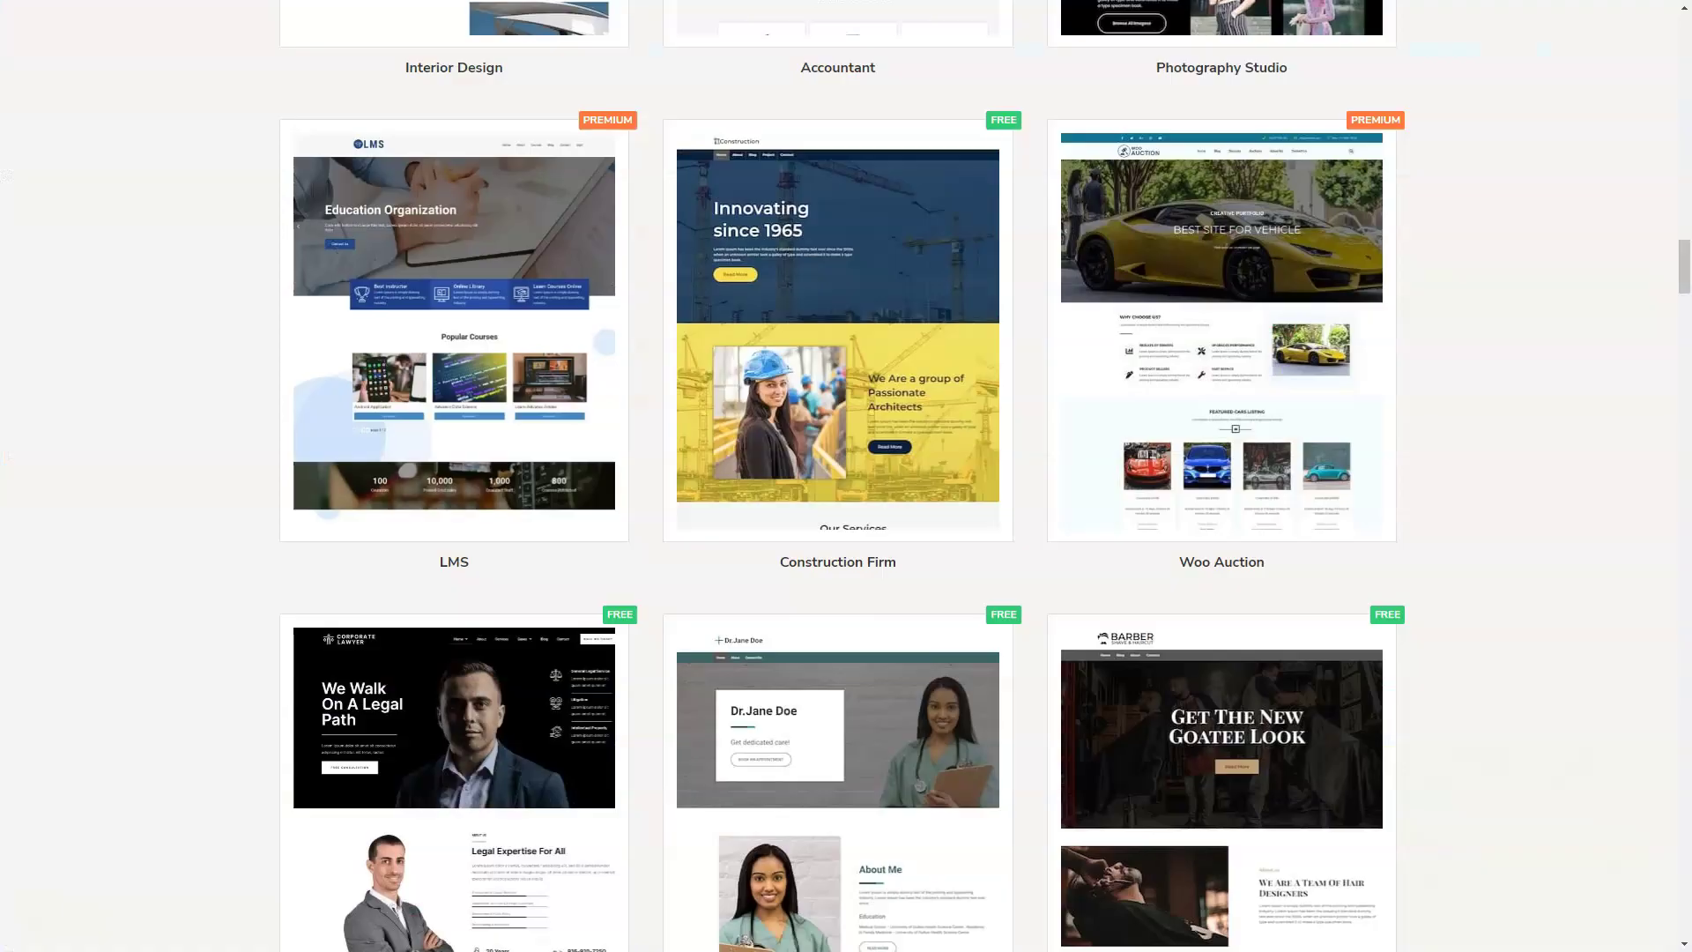
{"action": "scroll", "coordinate": [985, 476], "scroll_direction": "down", "scroll_amount": 1}
{"action": "scroll", "coordinate": [985, 476], "scroll_direction": "down", "scroll_amount": 1}
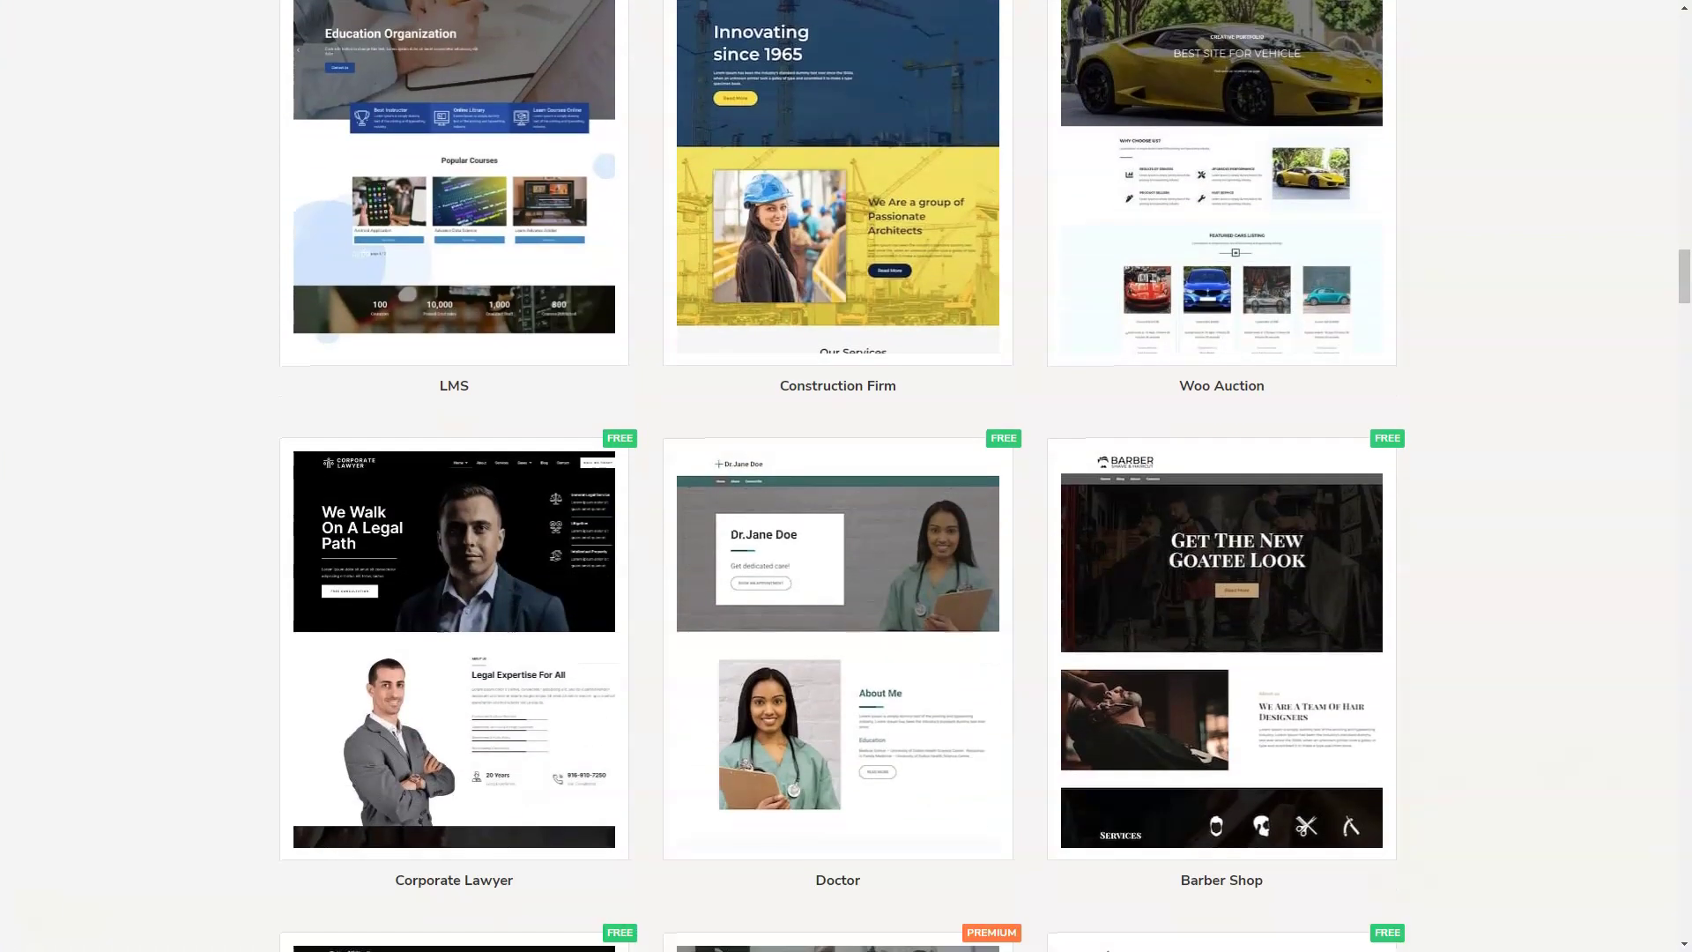
{"action": "scroll", "coordinate": [984, 476], "scroll_direction": "down", "scroll_amount": 1}
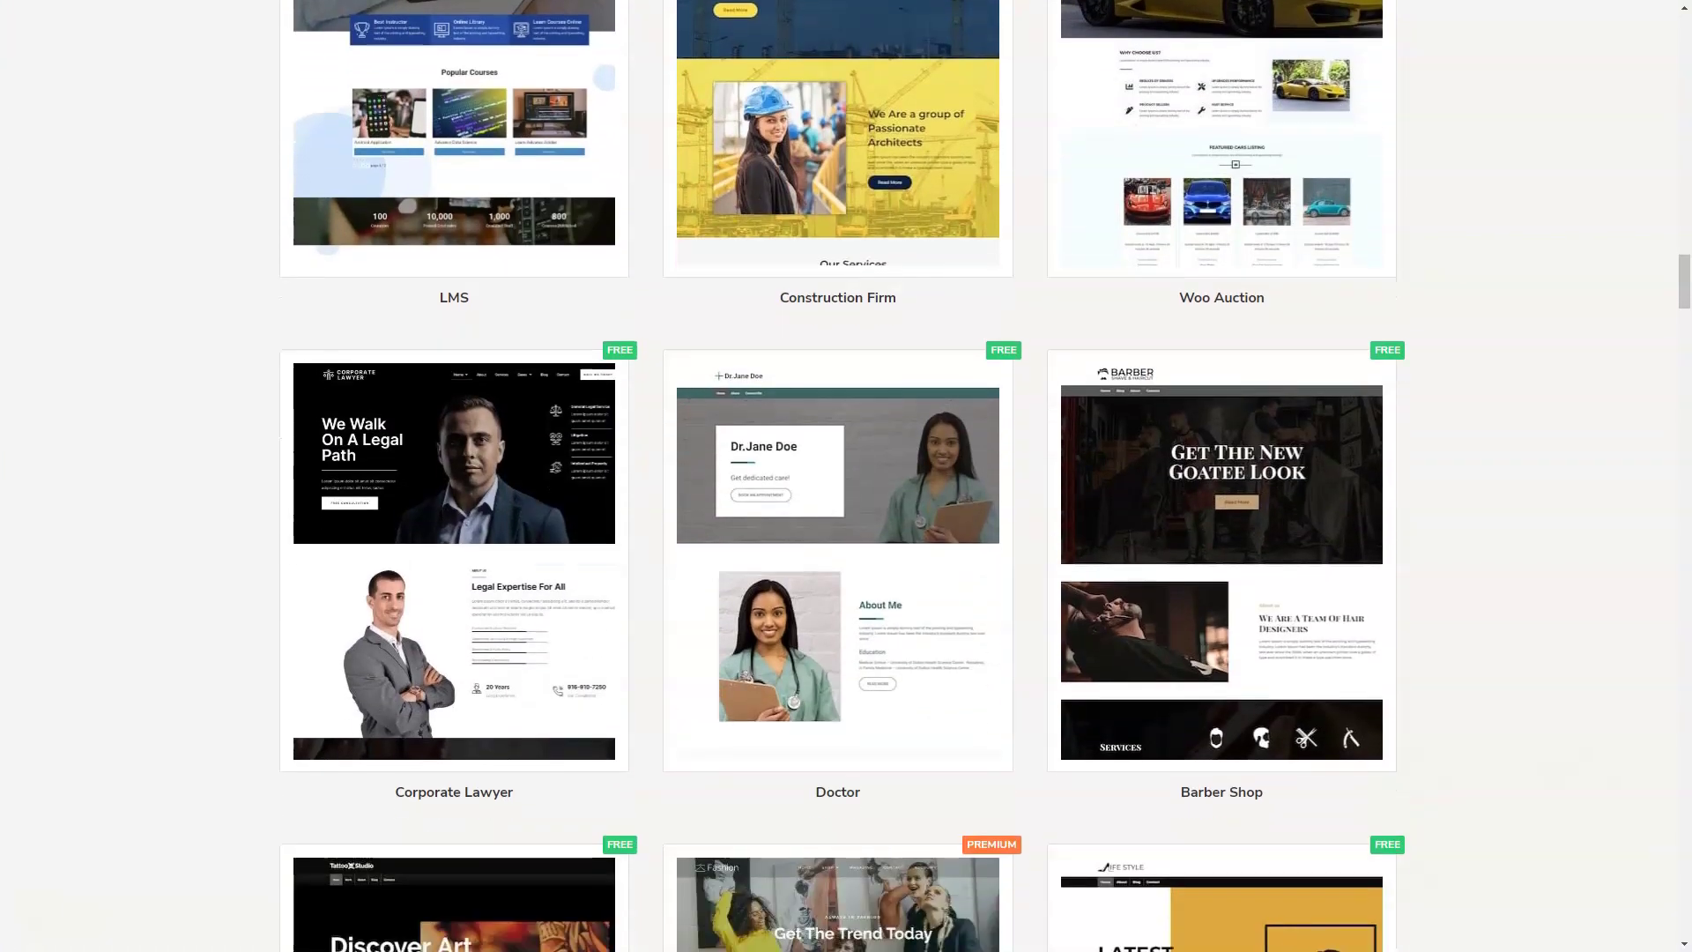
{"action": "scroll", "coordinate": [985, 476], "scroll_direction": "down", "scroll_amount": 1}
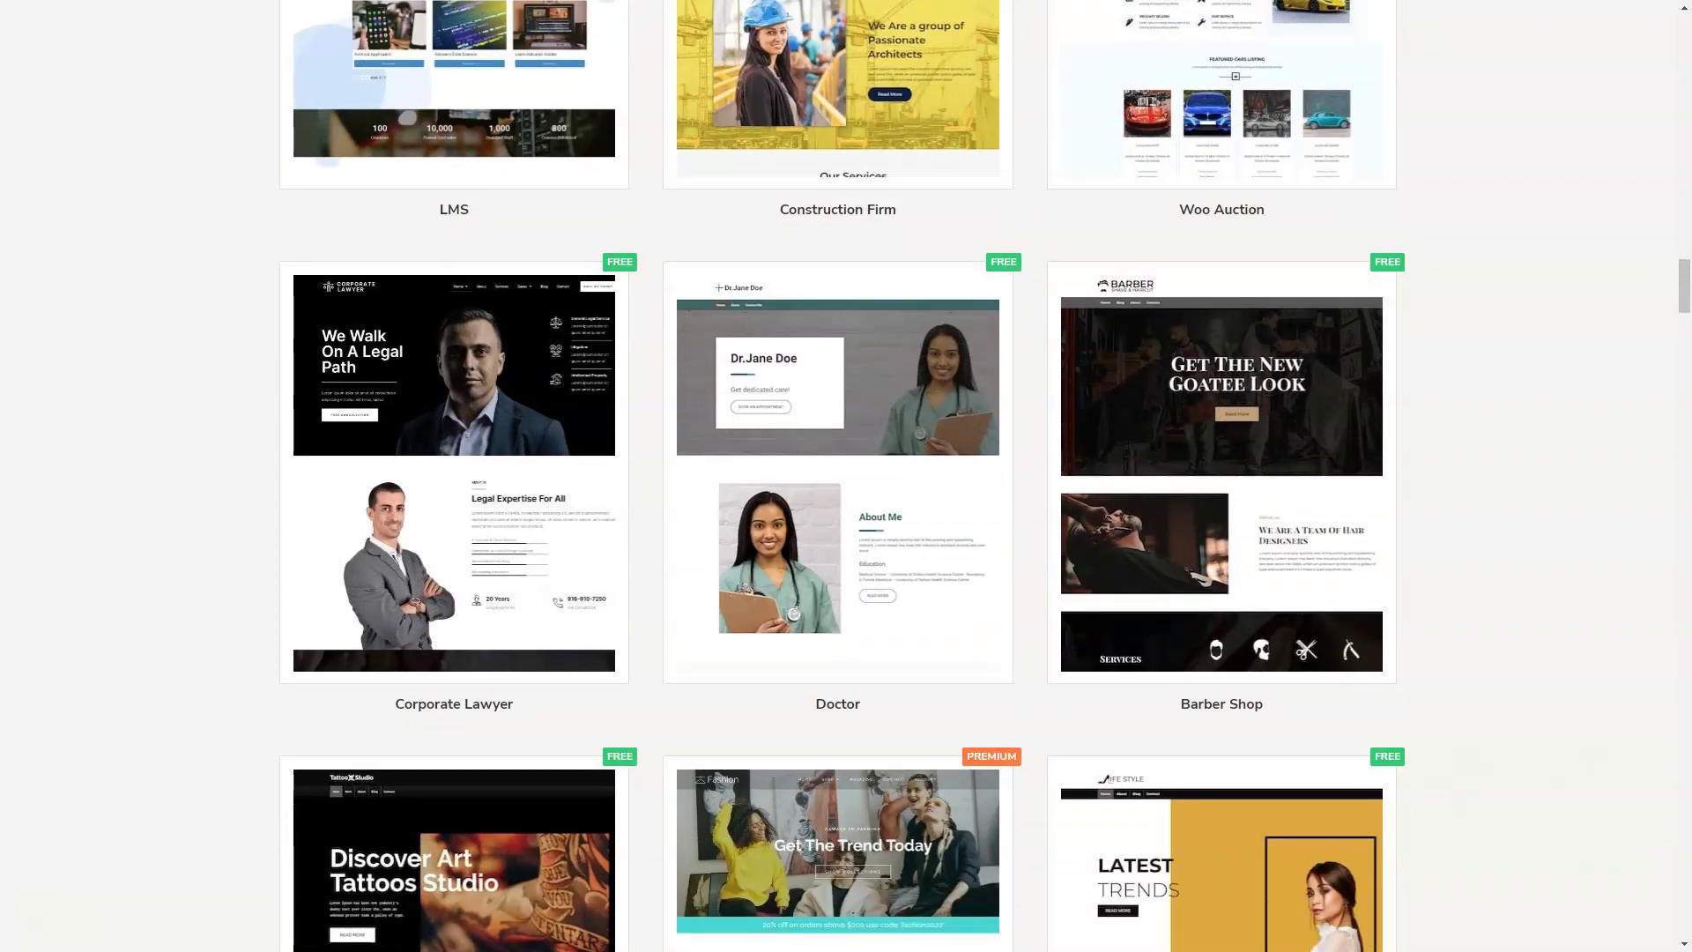
{"action": "scroll", "coordinate": [985, 476], "scroll_direction": "down", "scroll_amount": 1}
{"action": "scroll", "coordinate": [824, 461], "scroll_direction": "down", "scroll_amount": 1}
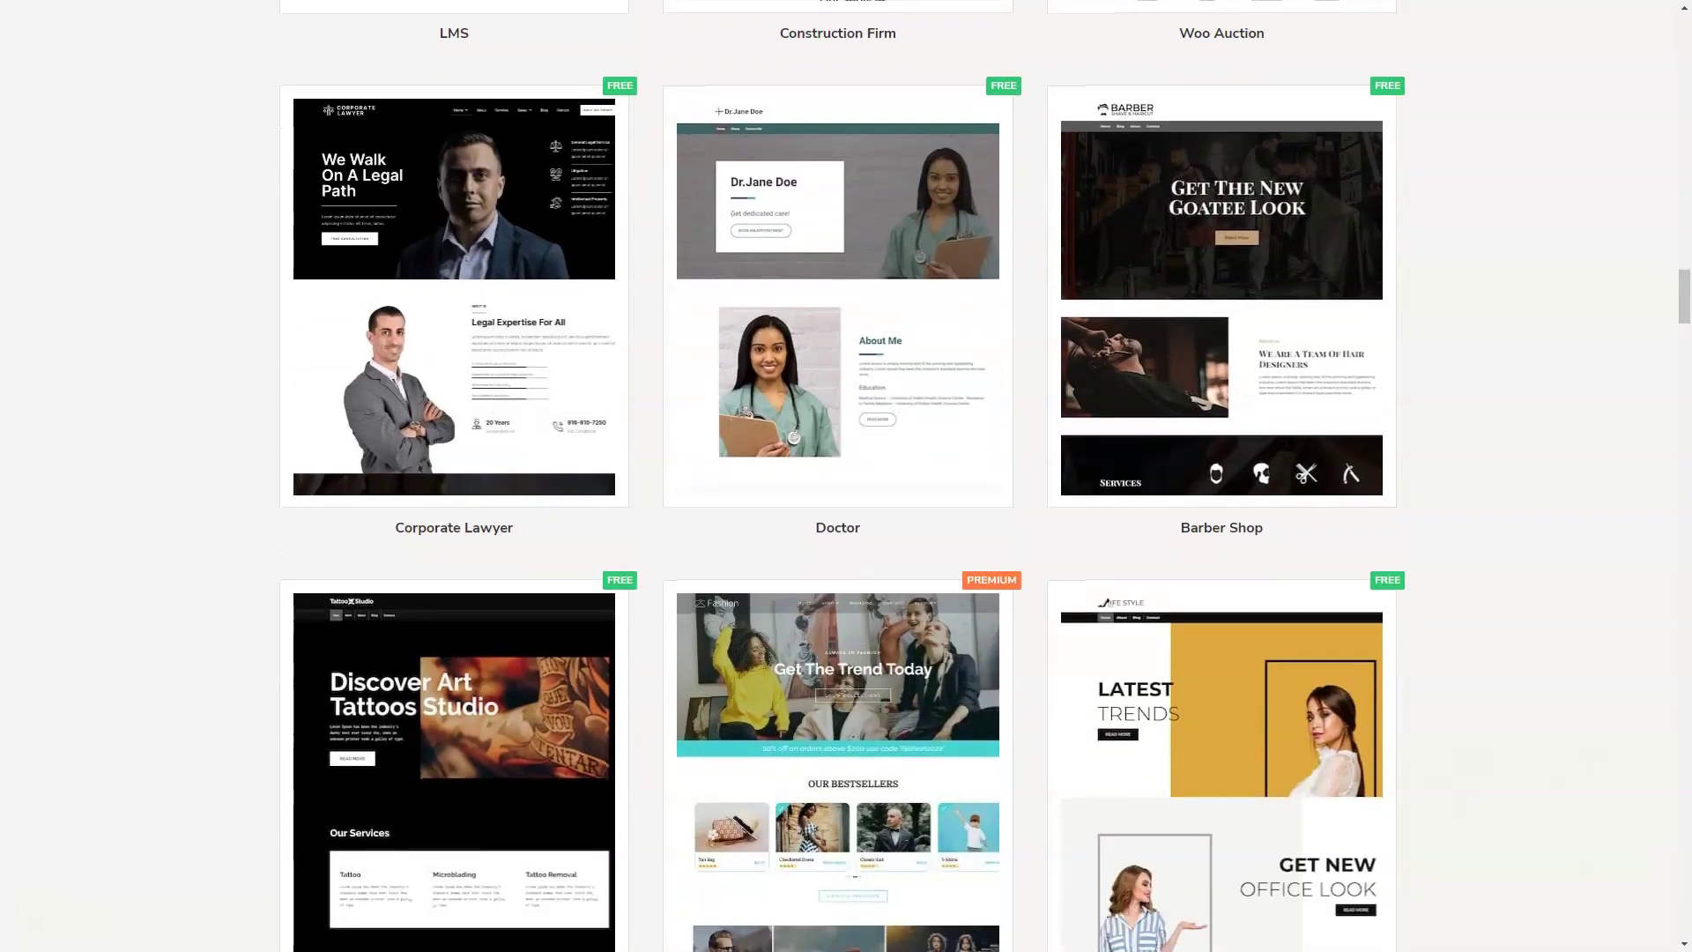
{"action": "scroll", "coordinate": [824, 460], "scroll_direction": "down", "scroll_amount": 1}
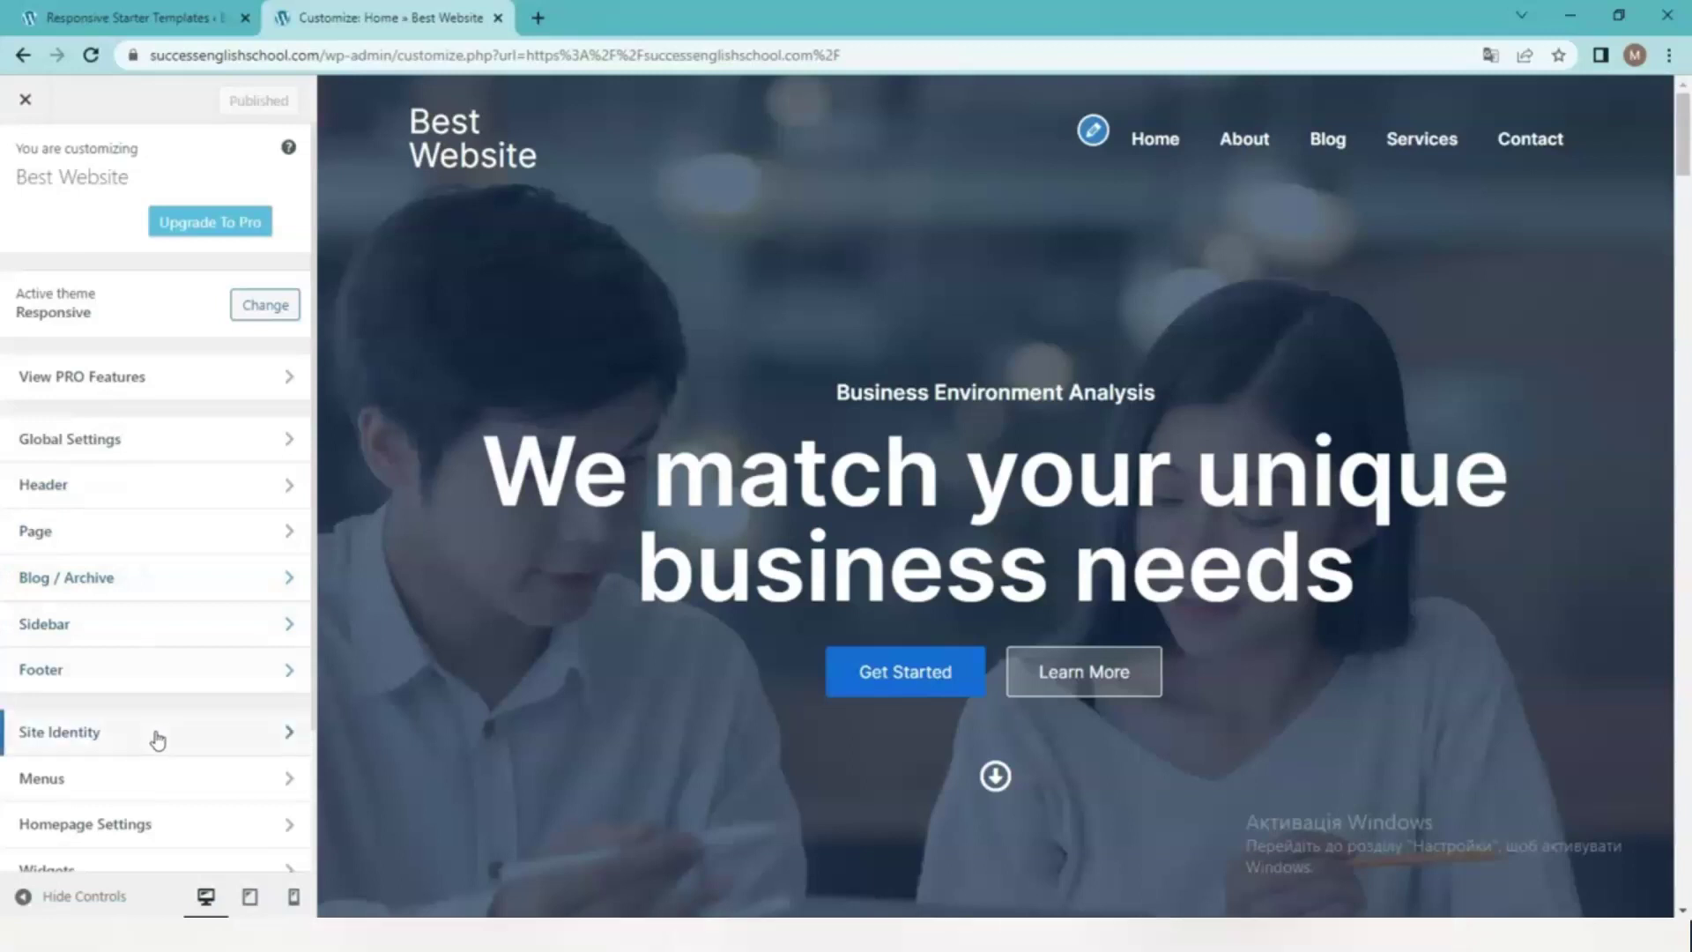
- Open the Customizer's Global Settings panel for site-wide layout, buttons and colours
{"action": "scroll", "coordinate": [157, 790], "scroll_direction": "down", "scroll_amount": 2}
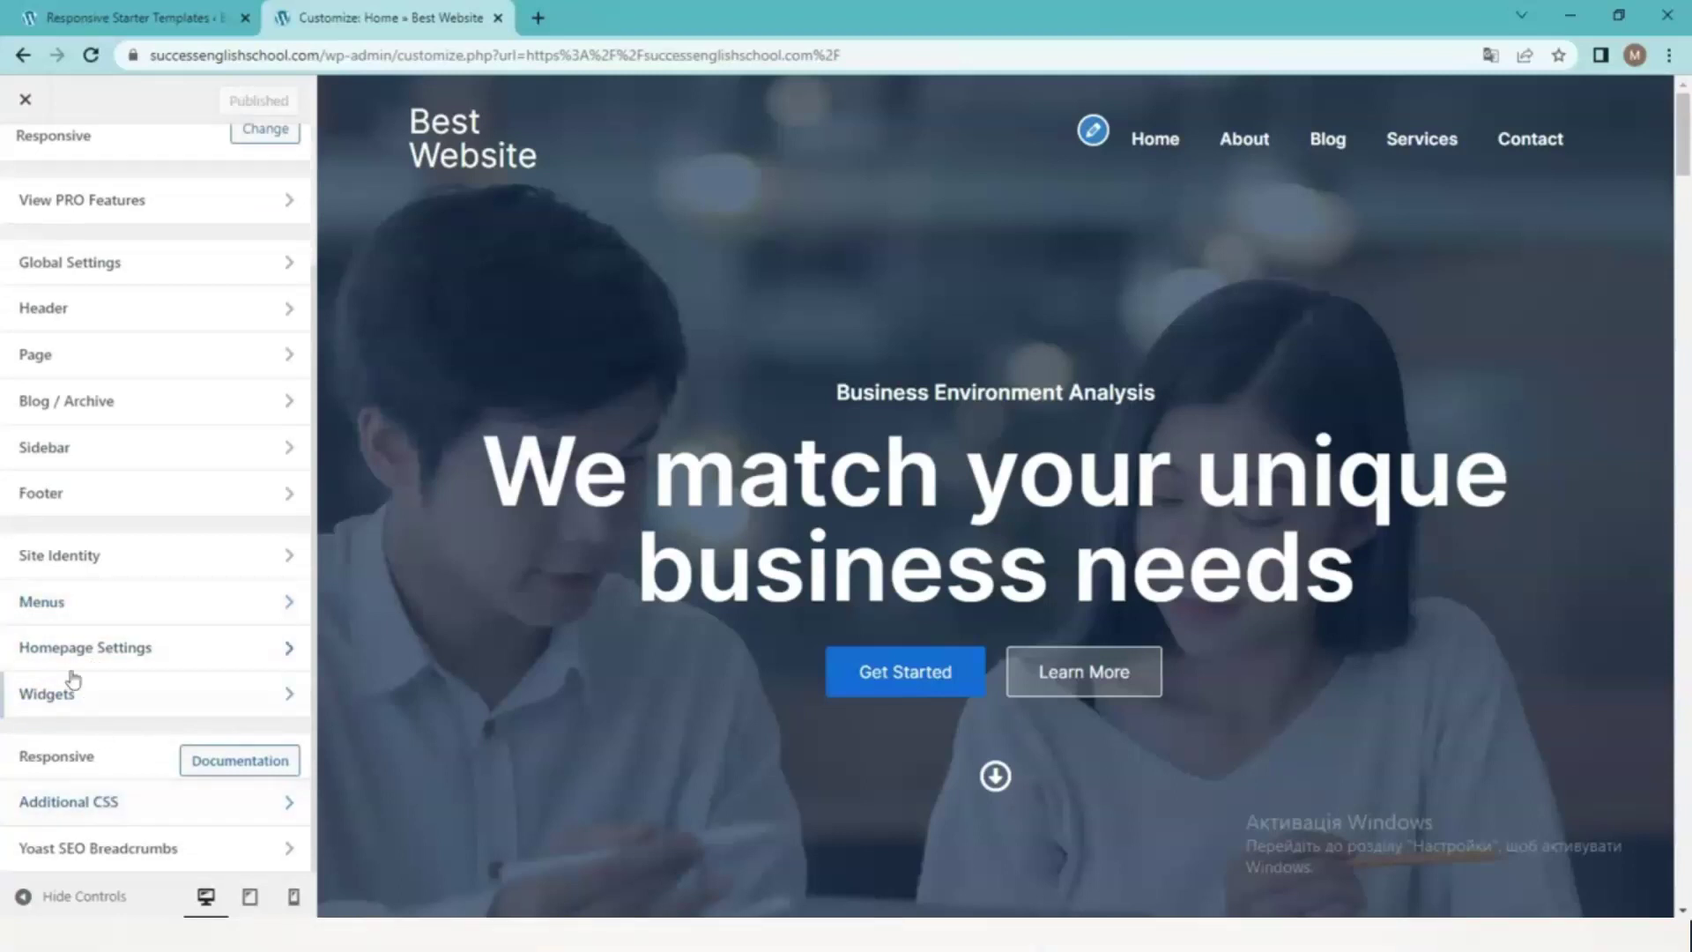
{"action": "scroll", "coordinate": [150, 326], "scroll_direction": "up", "scroll_amount": 2}
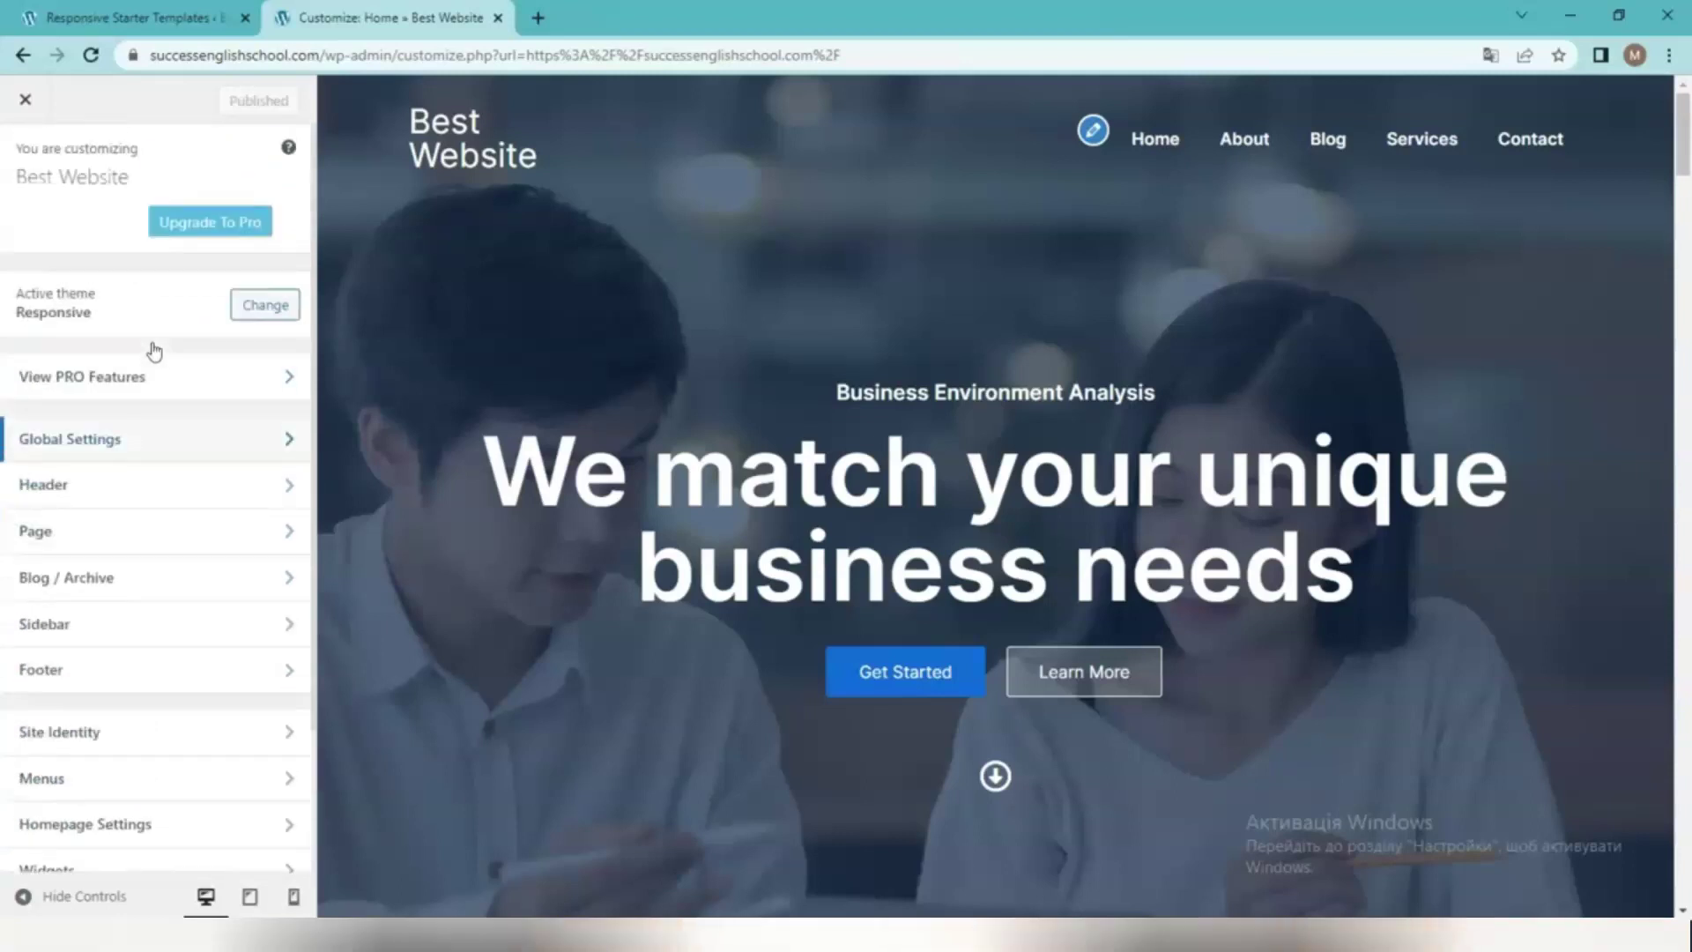
{"action": "left_click", "coordinate": [283, 438]}
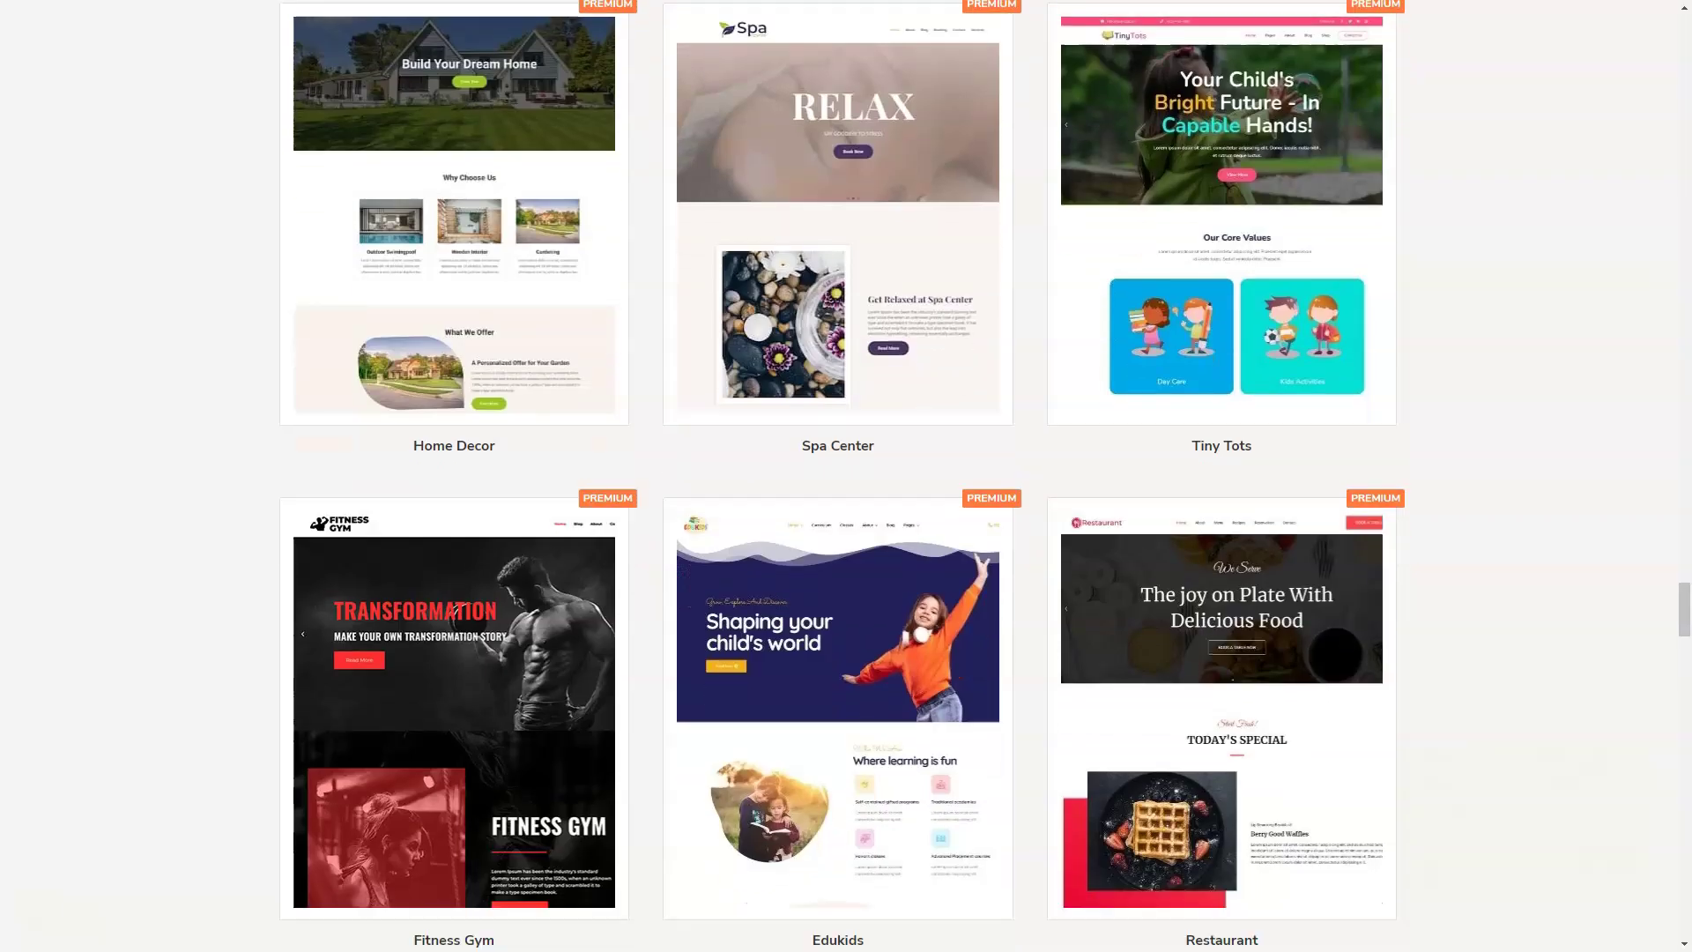
{"action": "scroll", "coordinate": [844, 476], "scroll_direction": "down", "scroll_amount": 1}
{"action": "scroll", "coordinate": [843, 476], "scroll_direction": "down", "scroll_amount": 3}
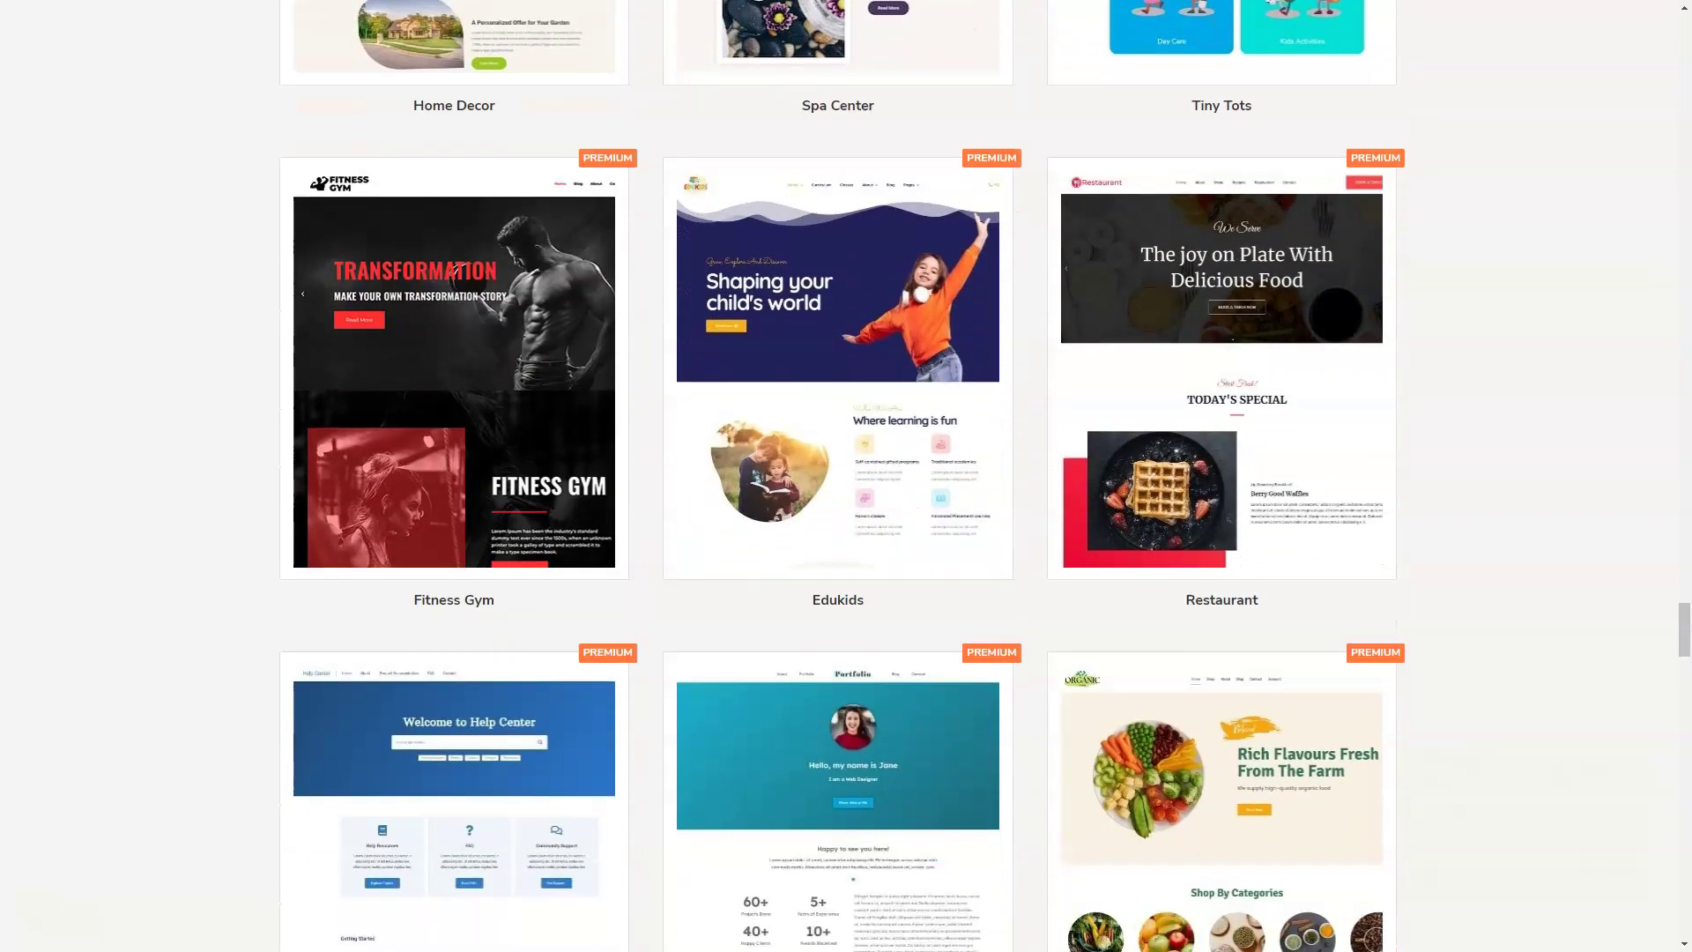
{"action": "scroll", "coordinate": [844, 476], "scroll_direction": "down", "scroll_amount": 3}
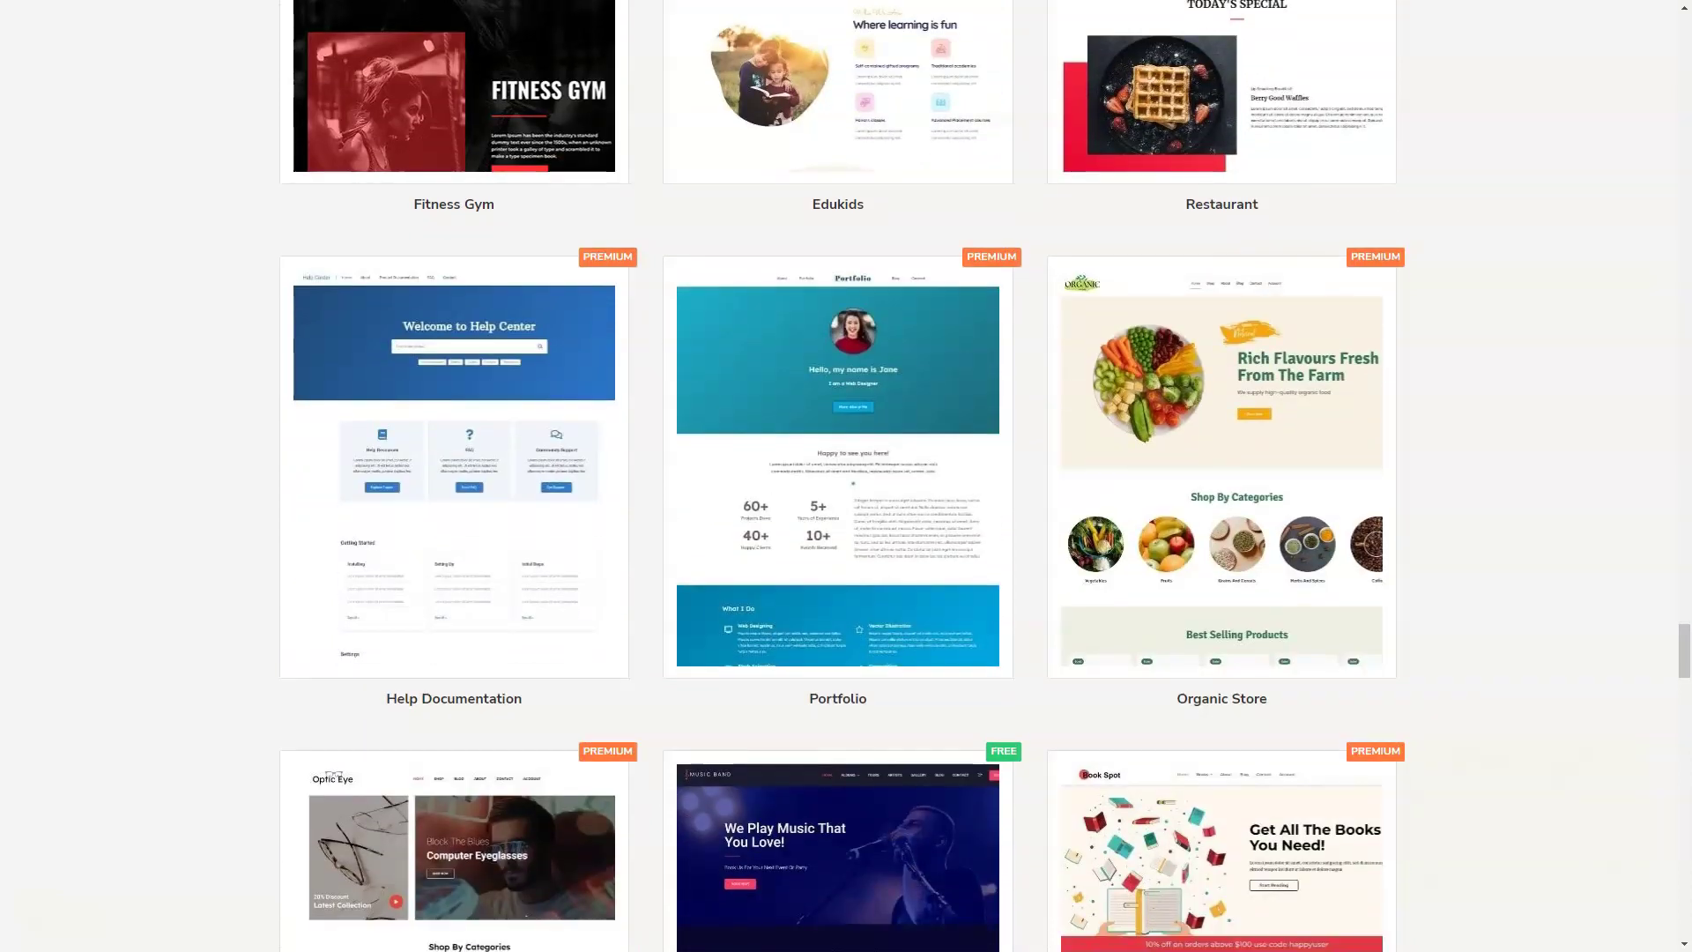
{"action": "scroll", "coordinate": [843, 476], "scroll_direction": "down", "scroll_amount": 3}
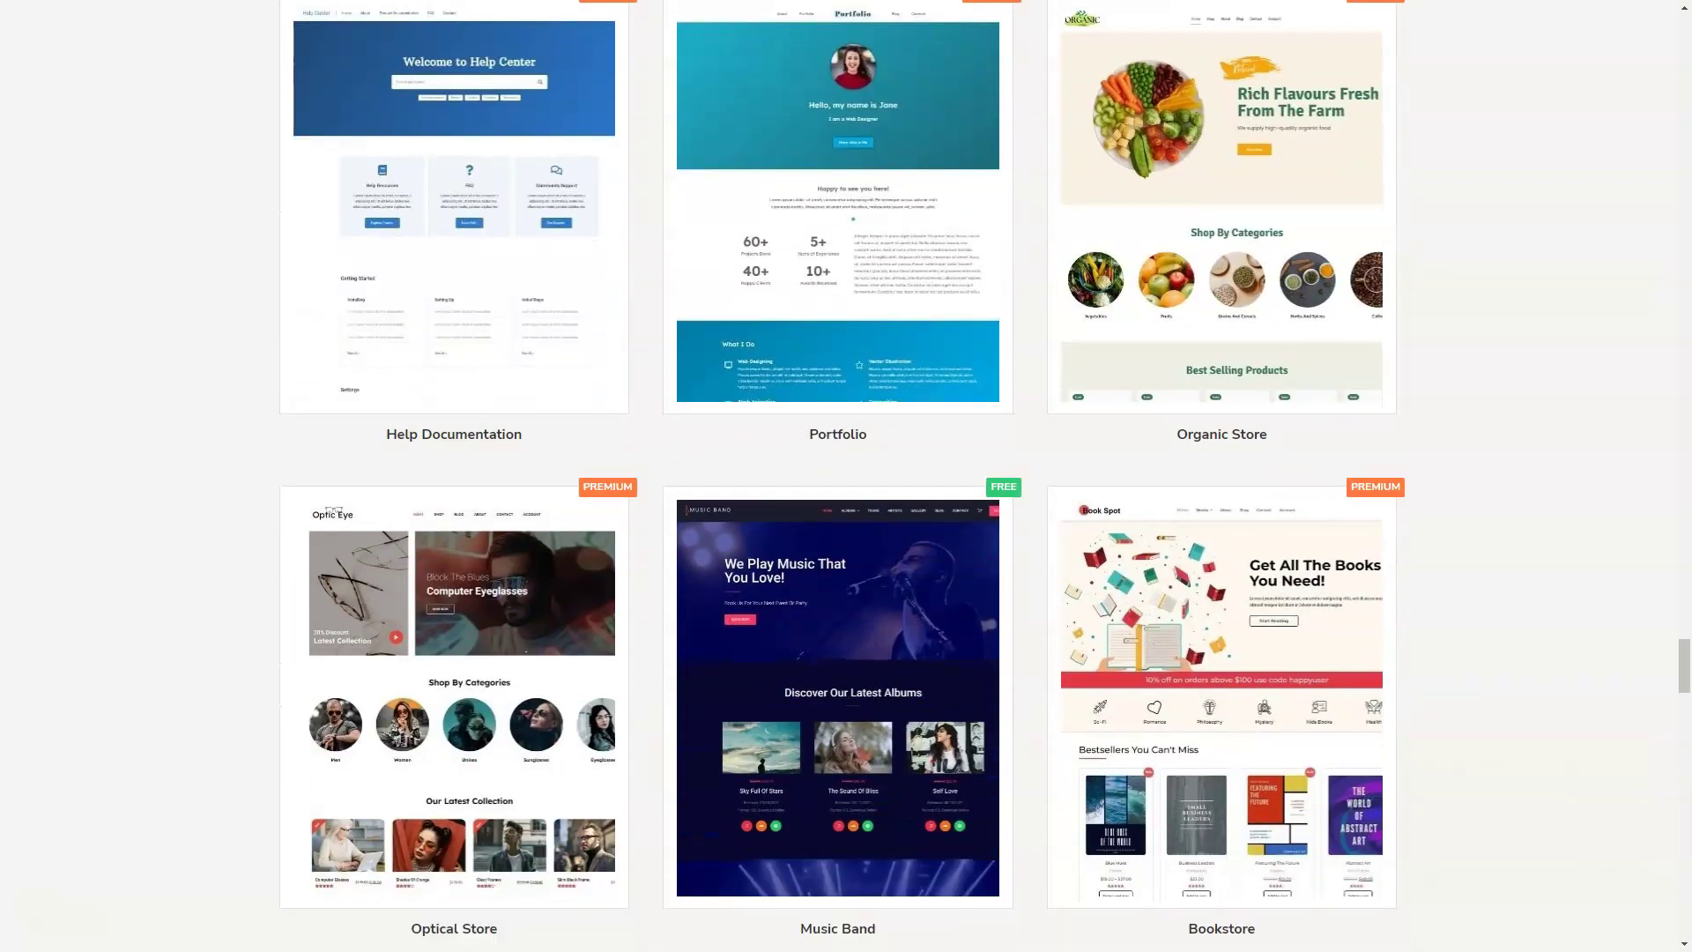
{"action": "scroll", "coordinate": [843, 476], "scroll_direction": "down", "scroll_amount": 4}
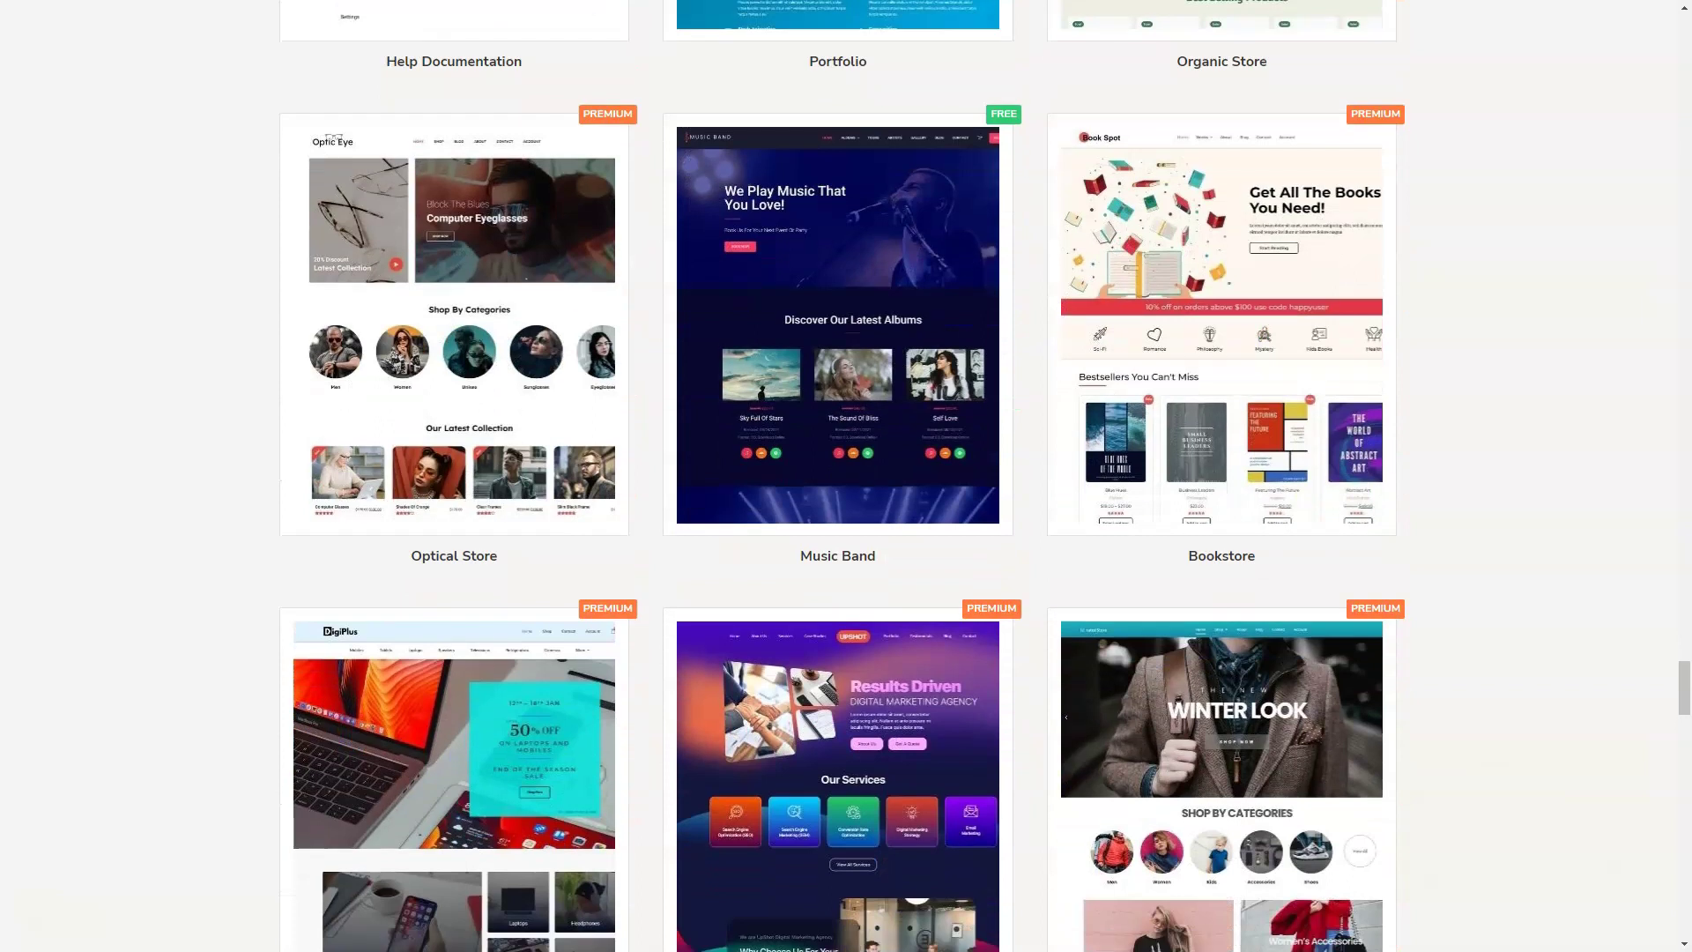
{"action": "scroll", "coordinate": [844, 476], "scroll_direction": "down", "scroll_amount": 2}
{"action": "scroll", "coordinate": [843, 476], "scroll_direction": "down", "scroll_amount": 1}
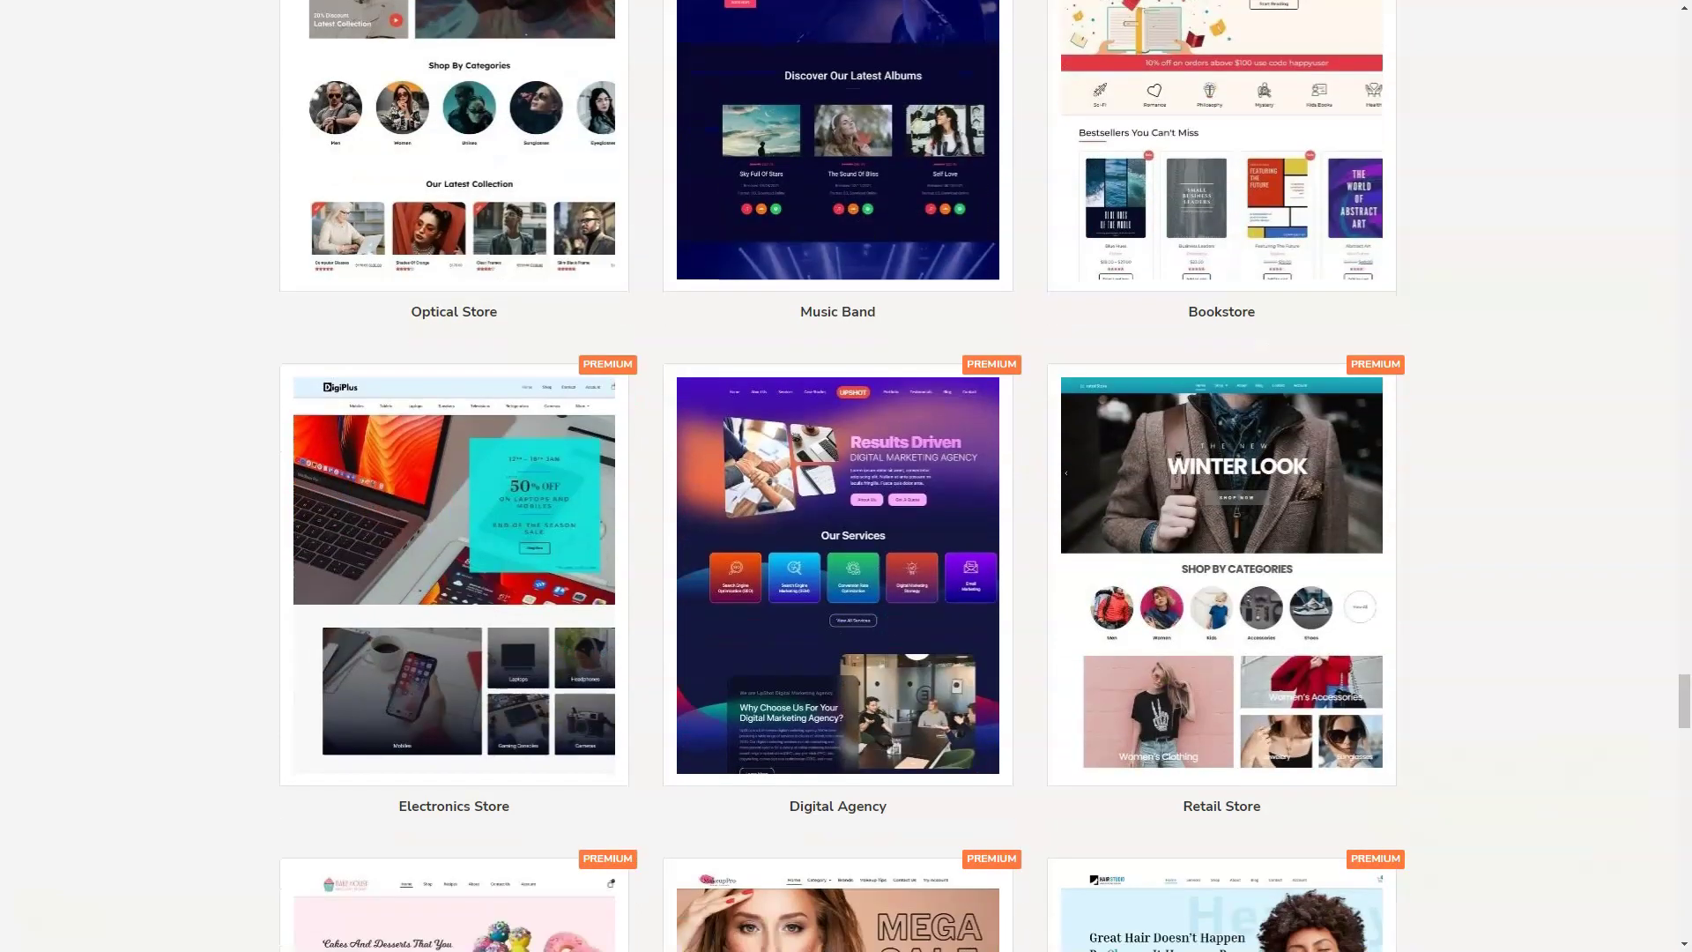
{"action": "scroll", "coordinate": [843, 476], "scroll_direction": "down", "scroll_amount": 2}
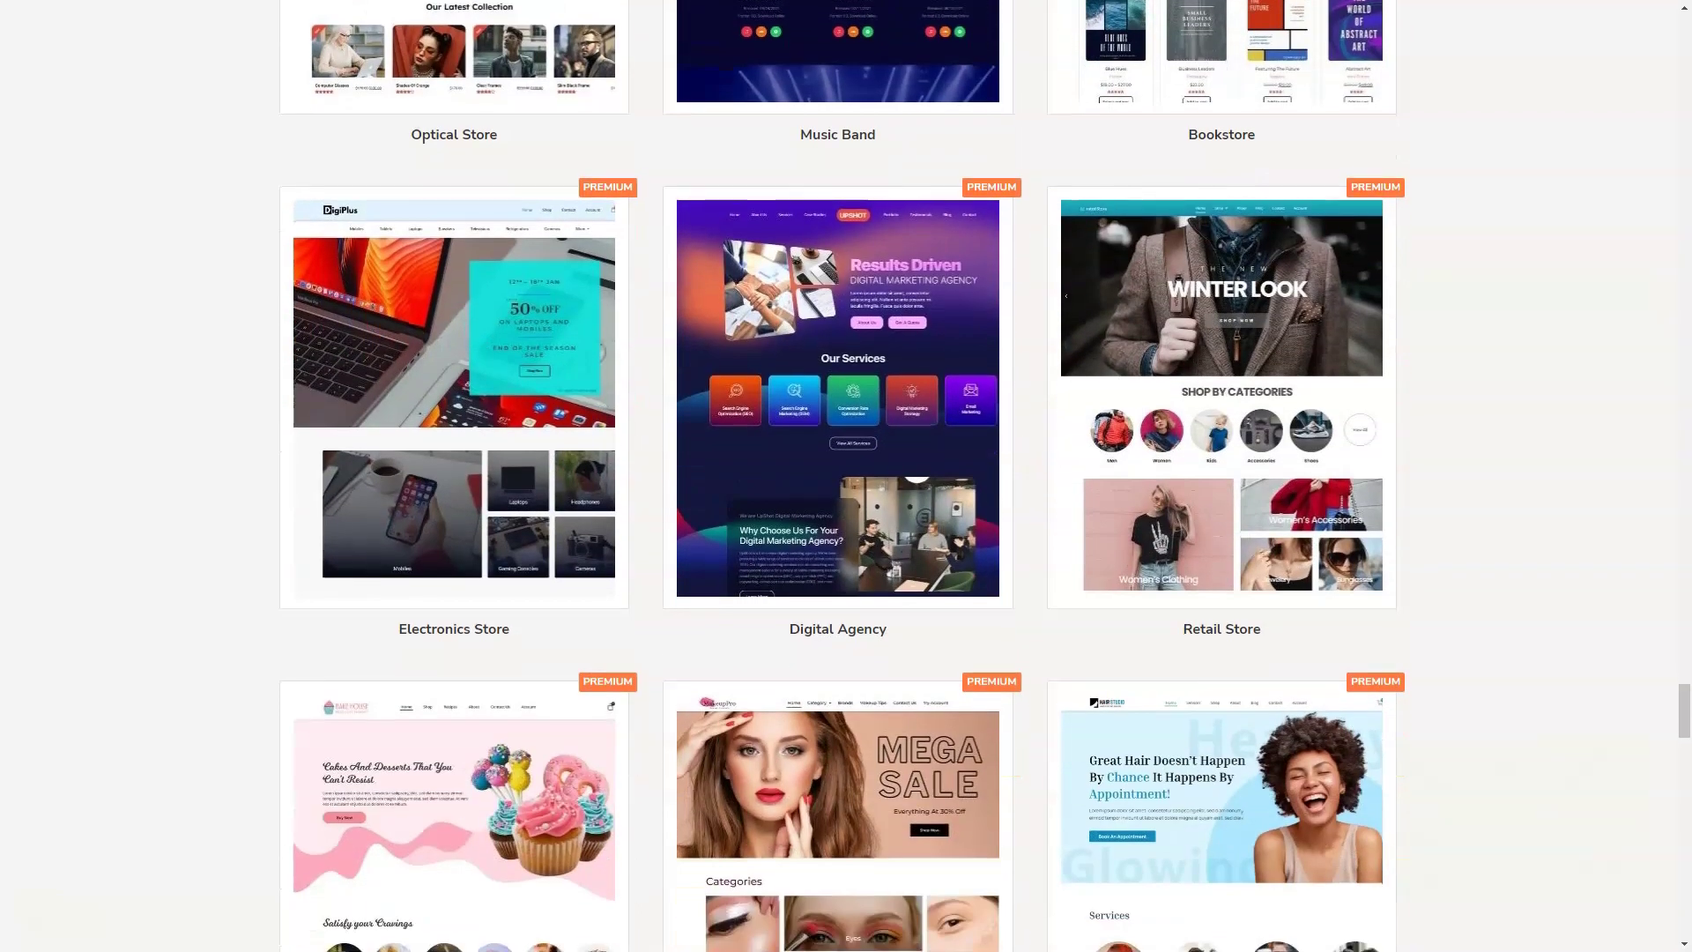
{"action": "scroll", "coordinate": [843, 476], "scroll_direction": "down", "scroll_amount": 4}
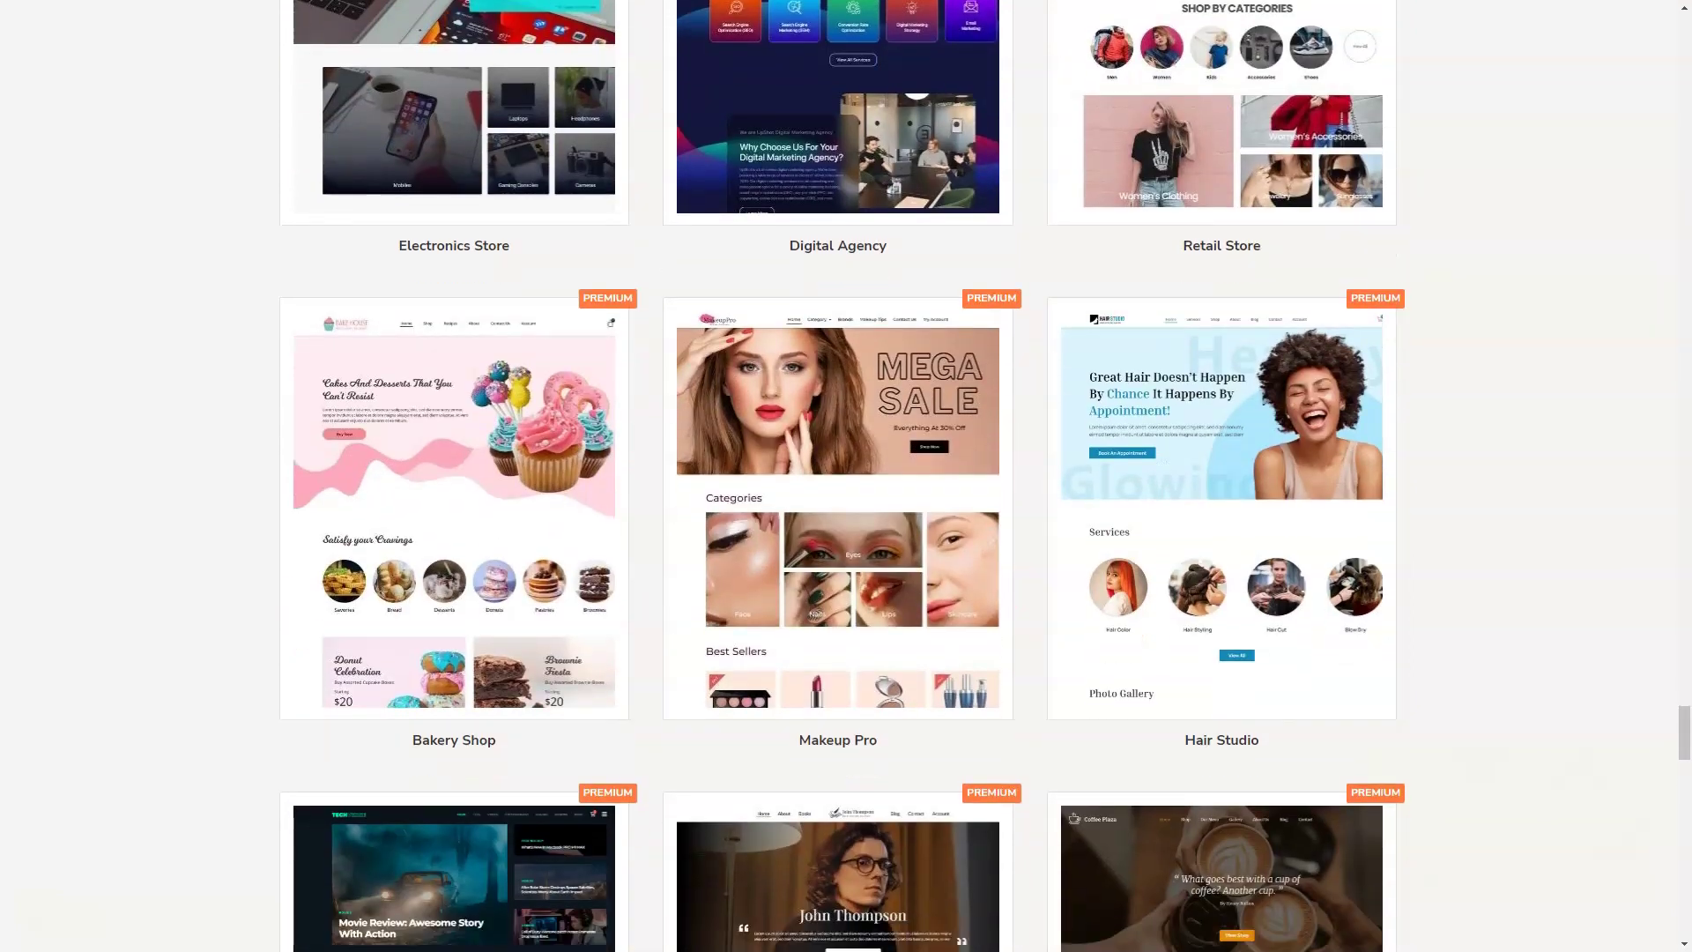
{"action": "scroll", "coordinate": [844, 476], "scroll_direction": "down", "scroll_amount": 5}
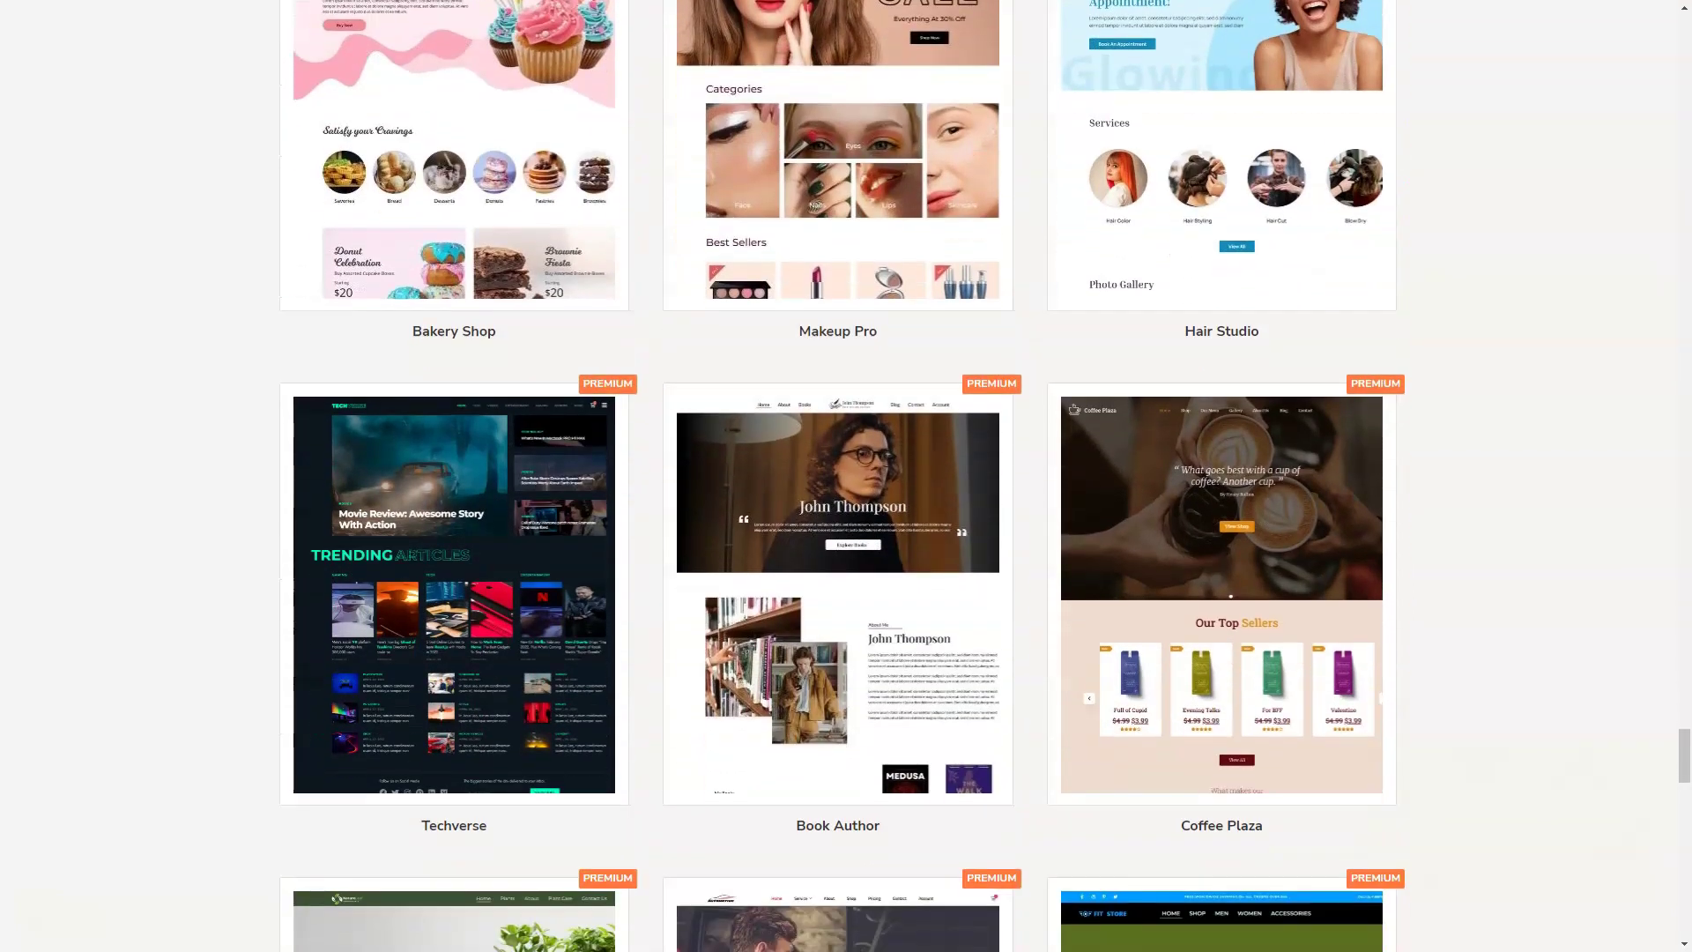
{"action": "scroll", "coordinate": [844, 476], "scroll_direction": "down", "scroll_amount": 3}
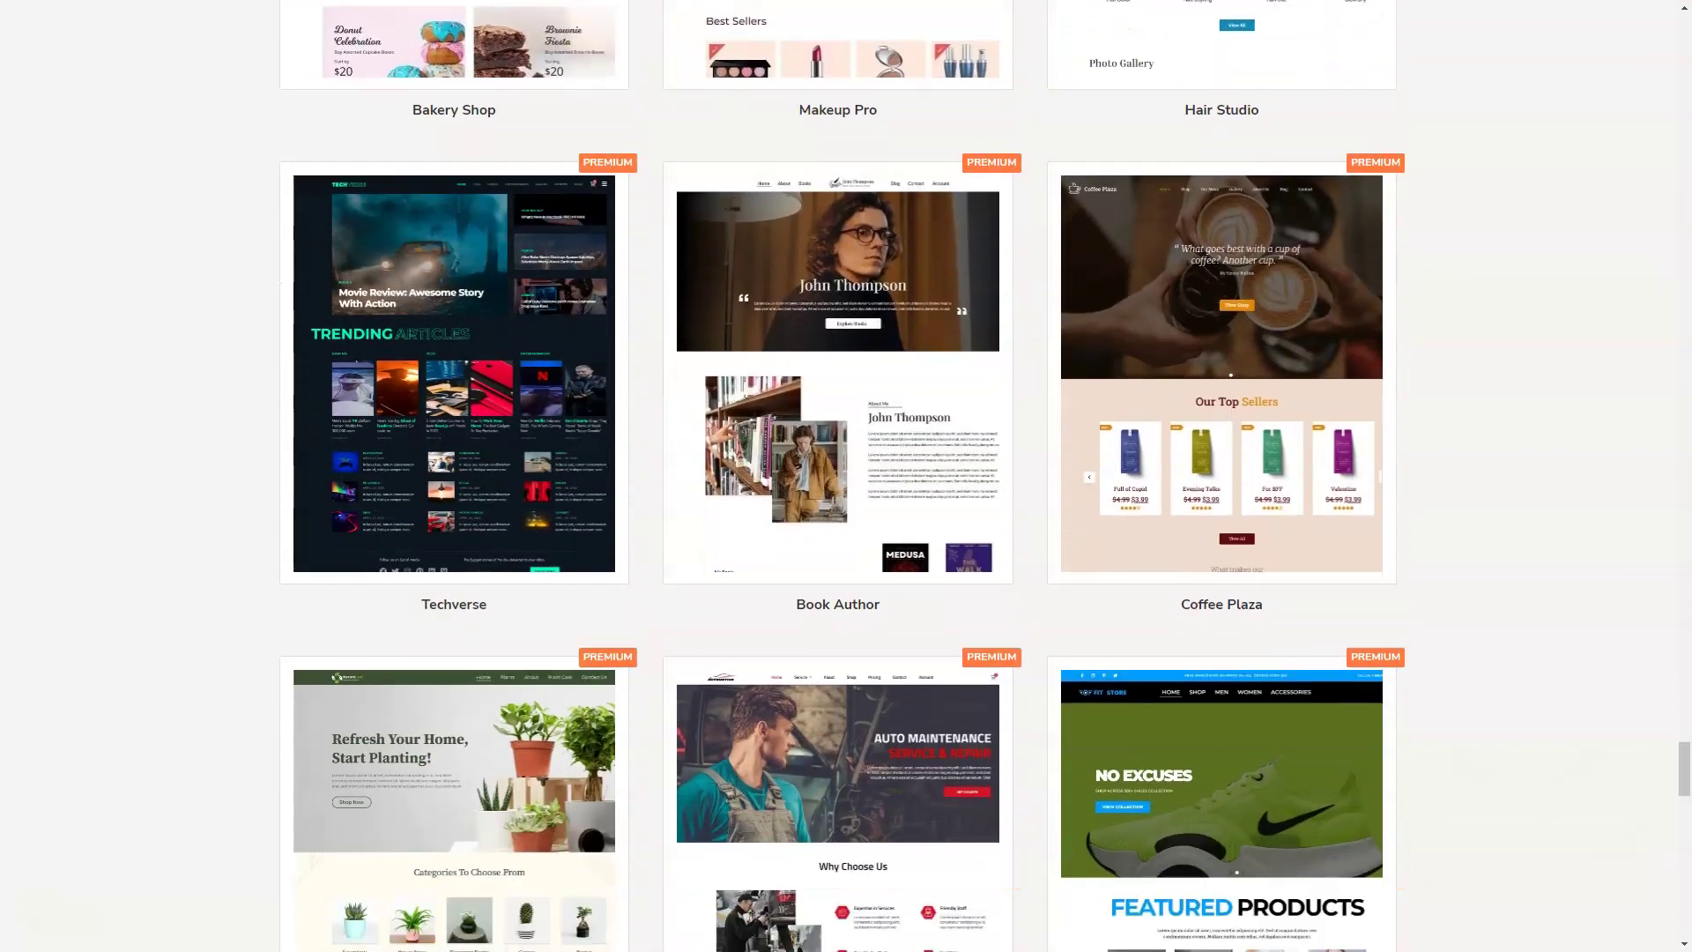
{"action": "scroll", "coordinate": [844, 476], "scroll_direction": "down", "scroll_amount": 6}
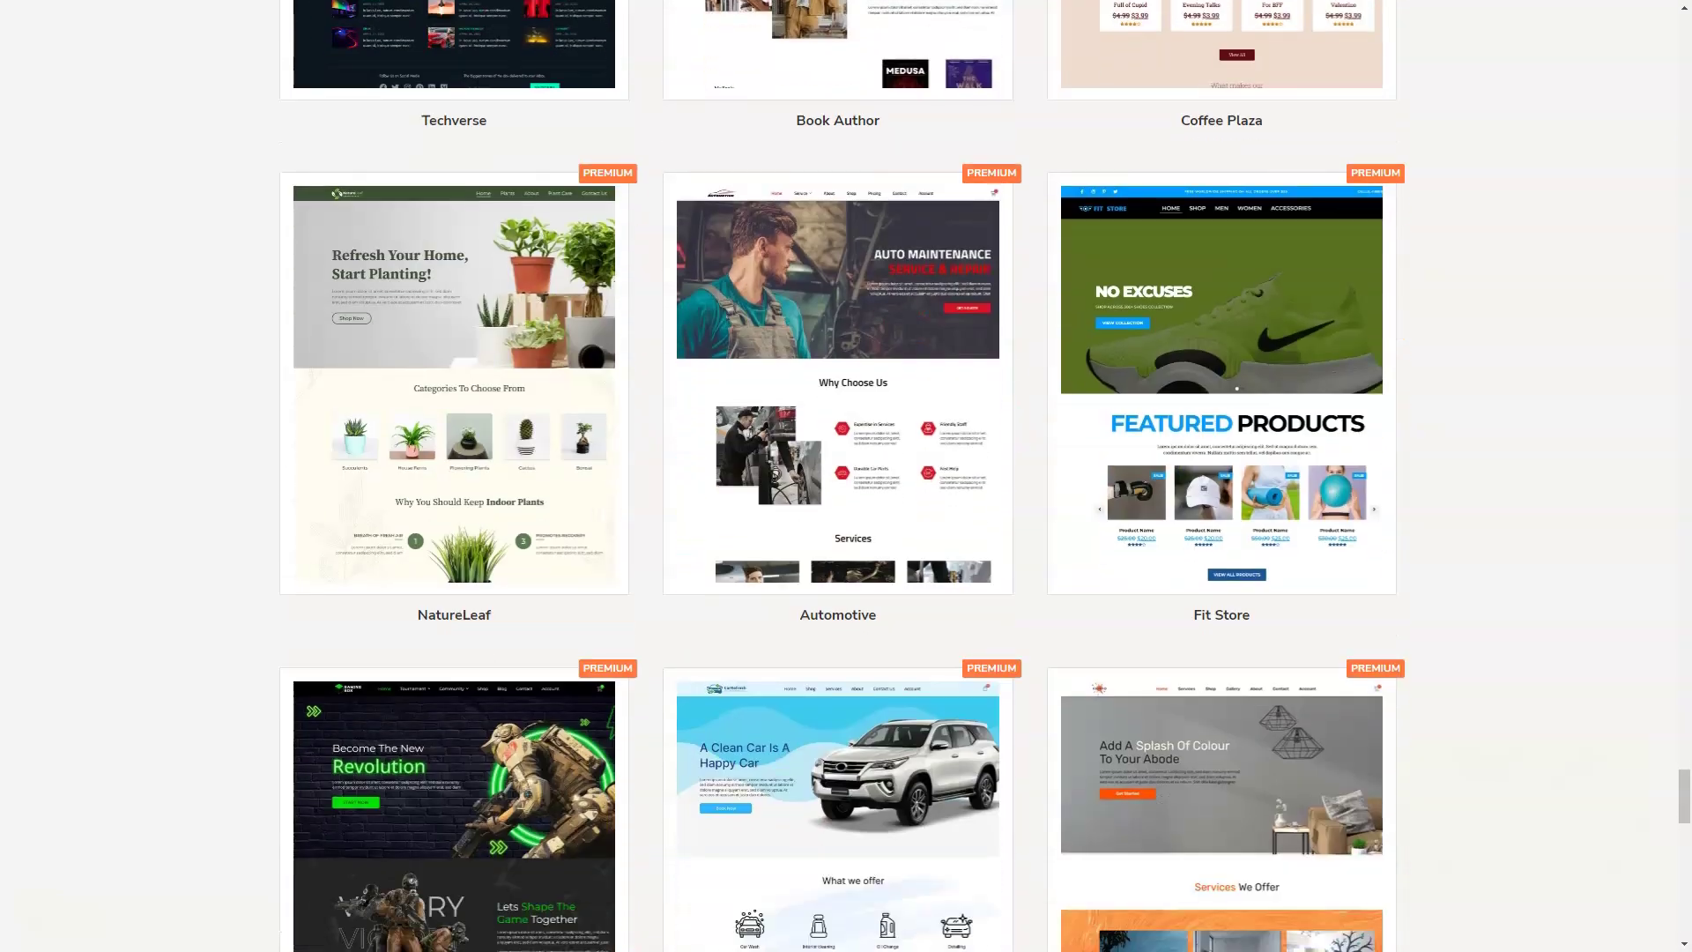